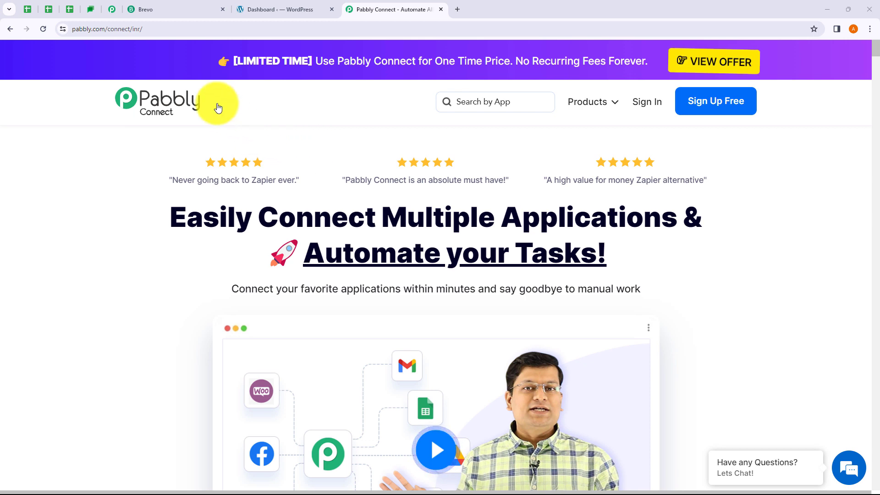
Sign in to Pabbly and open the Pabbly Connect dashboard.
drag(149, 29, 74, 30)
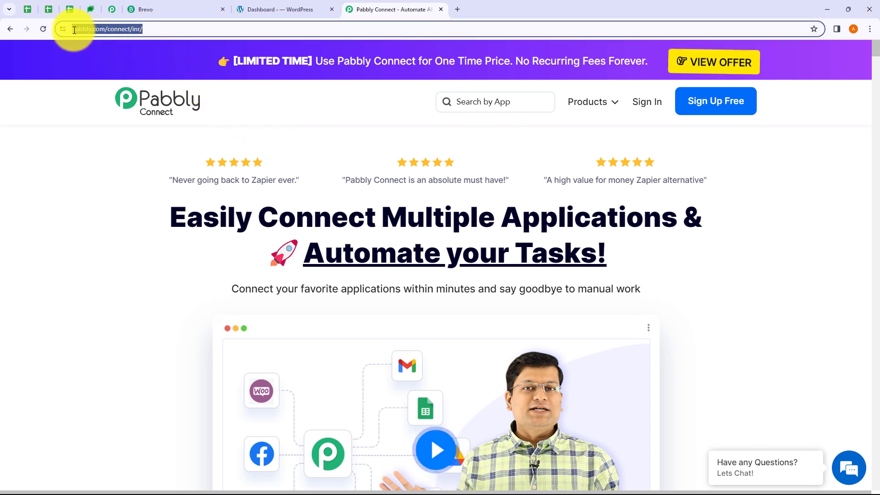
click(405, 133)
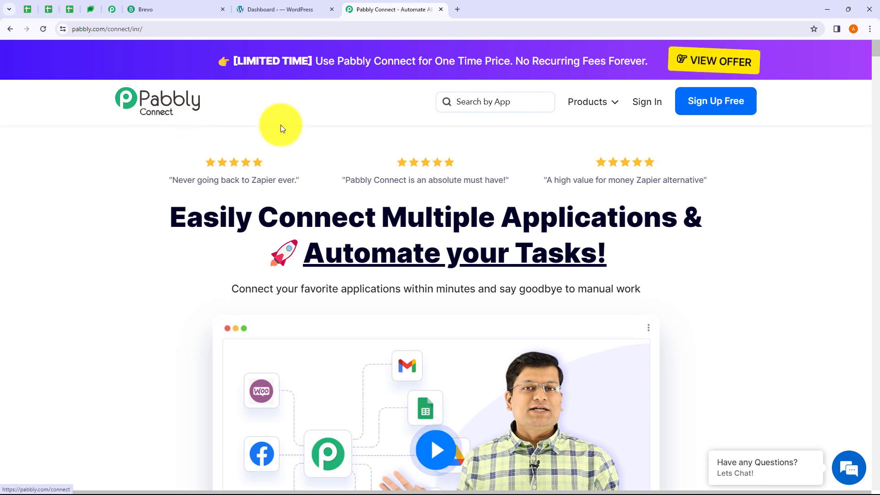
click(647, 102)
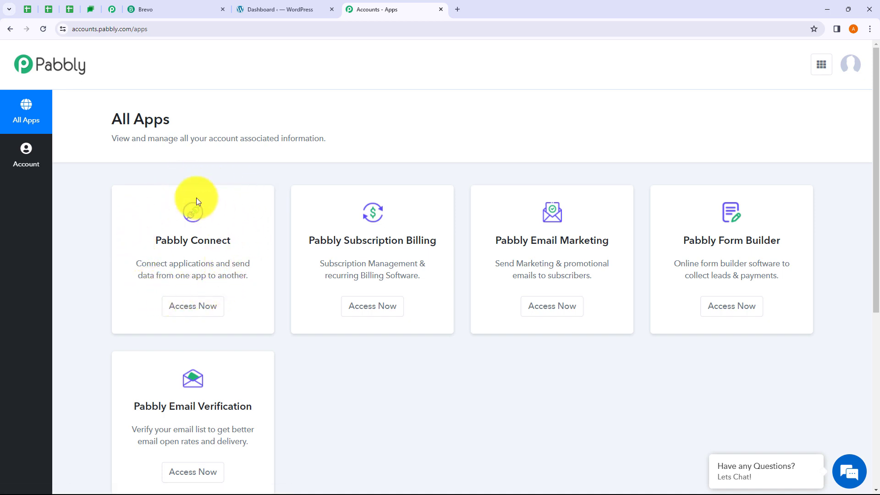
click(191, 315)
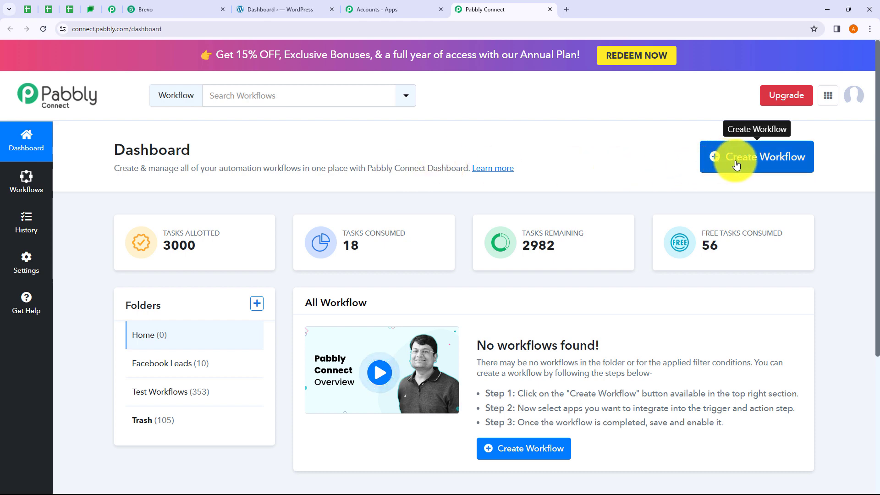
Start a new workflow, look over the folder list and new-folder form, then dismiss both.
click(752, 165)
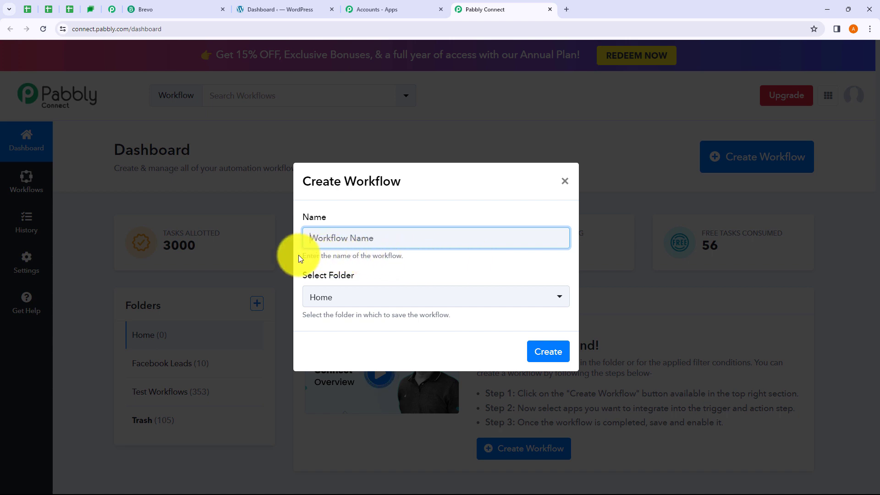
drag(298, 256, 420, 260)
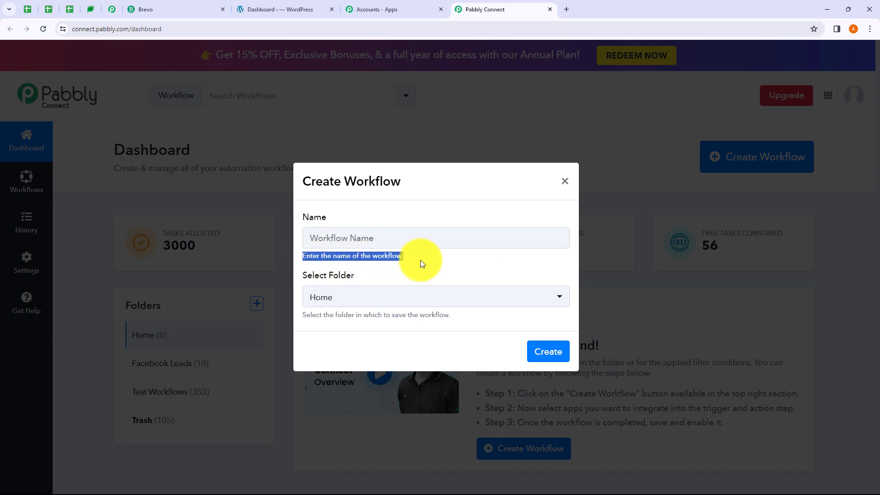
click(421, 260)
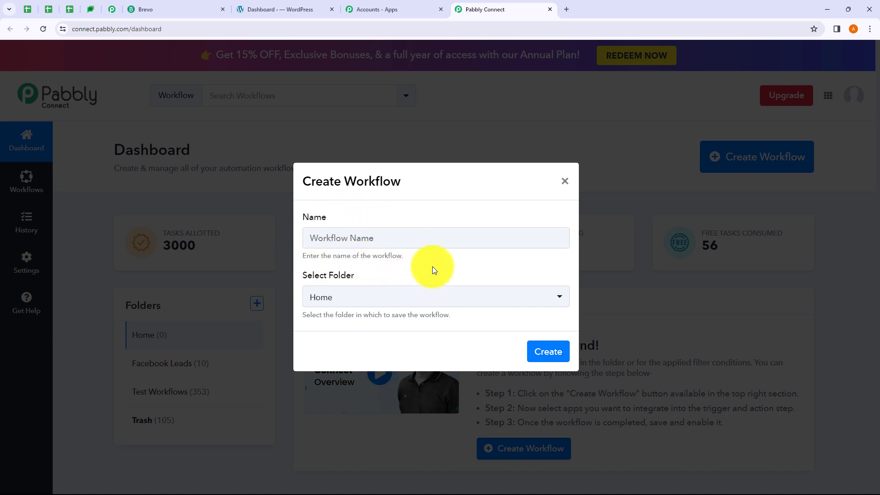
click(397, 299)
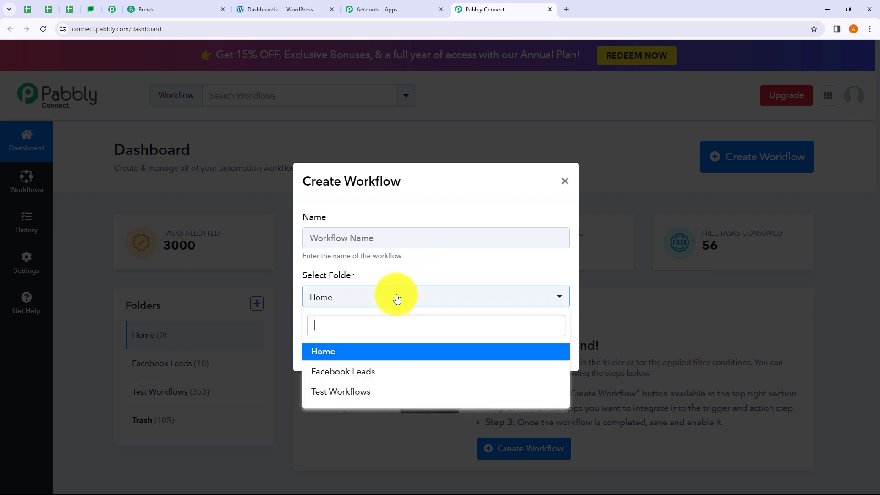
click(412, 275)
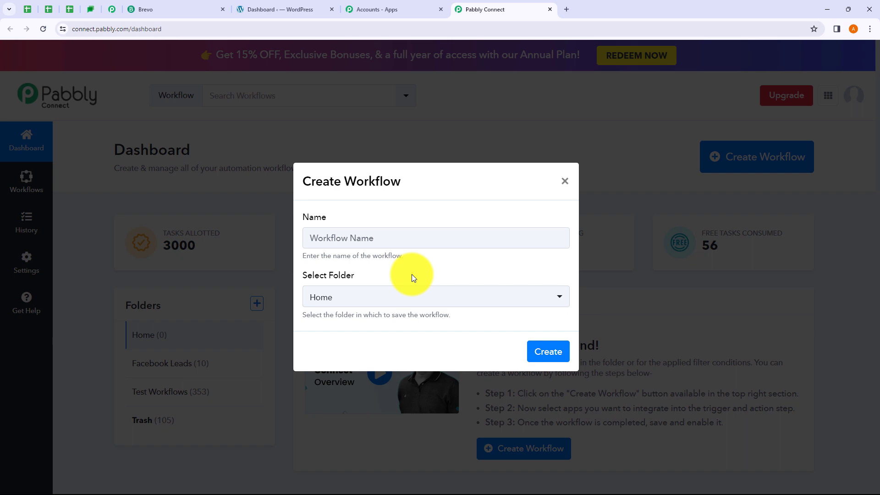
click(565, 184)
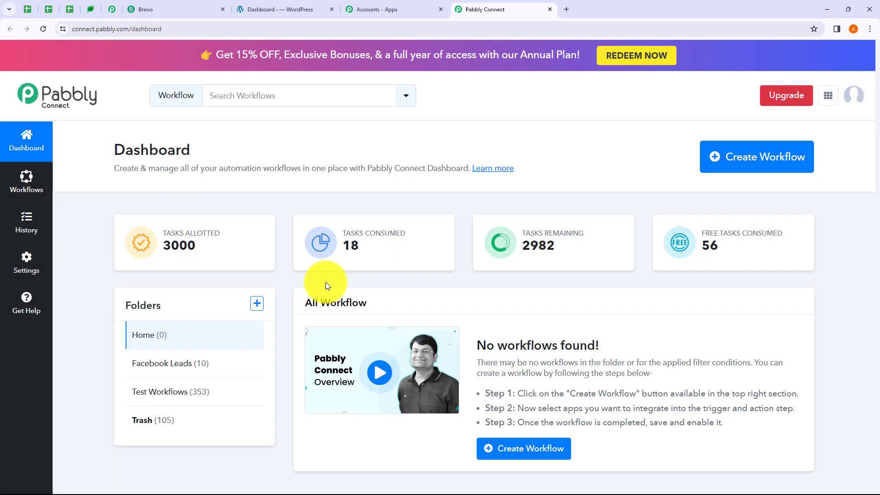
click(257, 305)
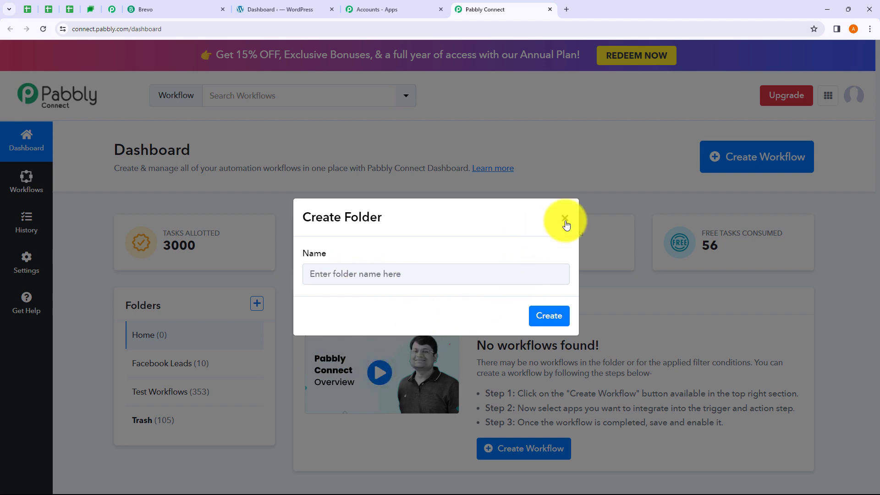
click(565, 219)
Create the workflow 'Create Brevo Email Campaign from WordPress Post' in the Test Workflows folder.
click(712, 164)
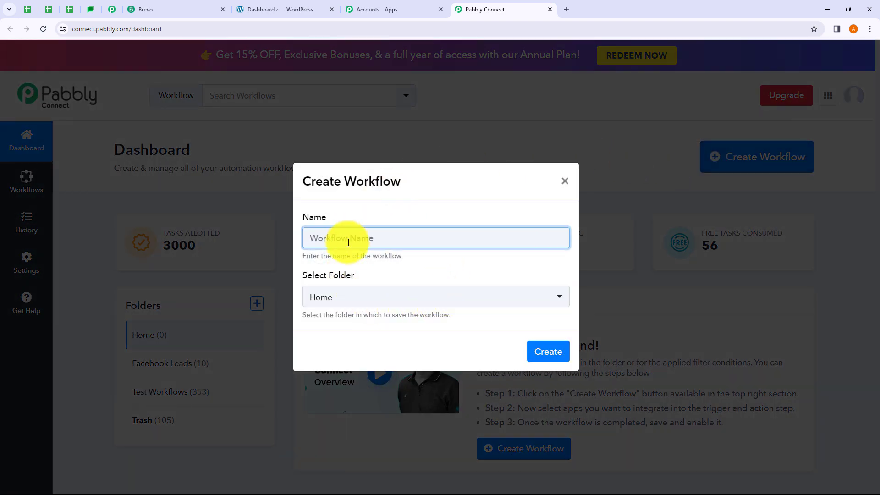
text(Create Brevo Email Campaign from WordPress Post)
drag(323, 238, 516, 238)
click(464, 264)
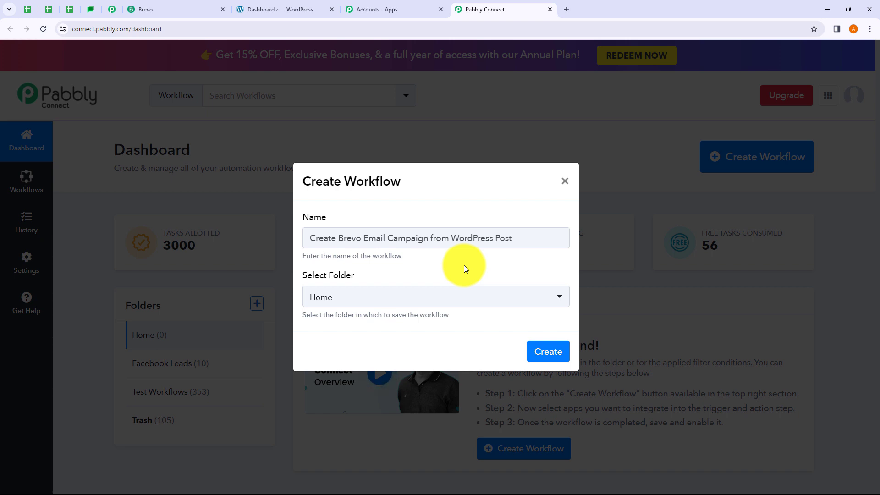
click(372, 305)
click(371, 304)
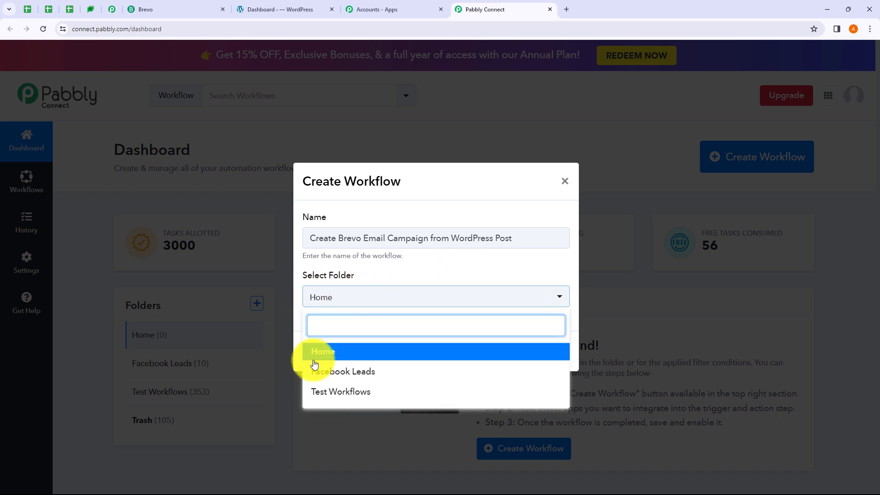
click(352, 392)
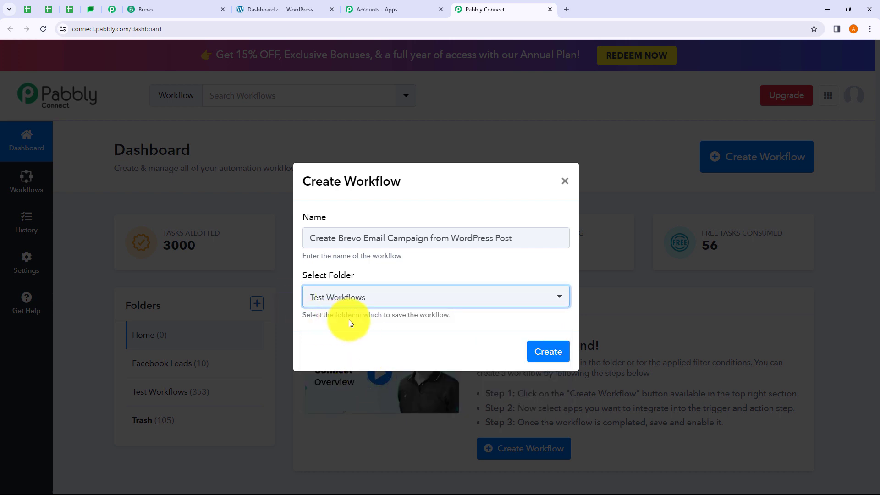
click(549, 352)
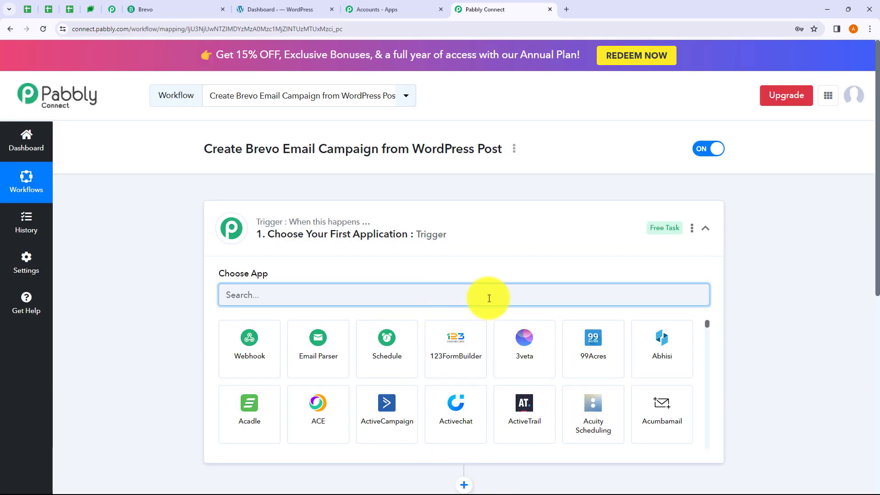
click(480, 242)
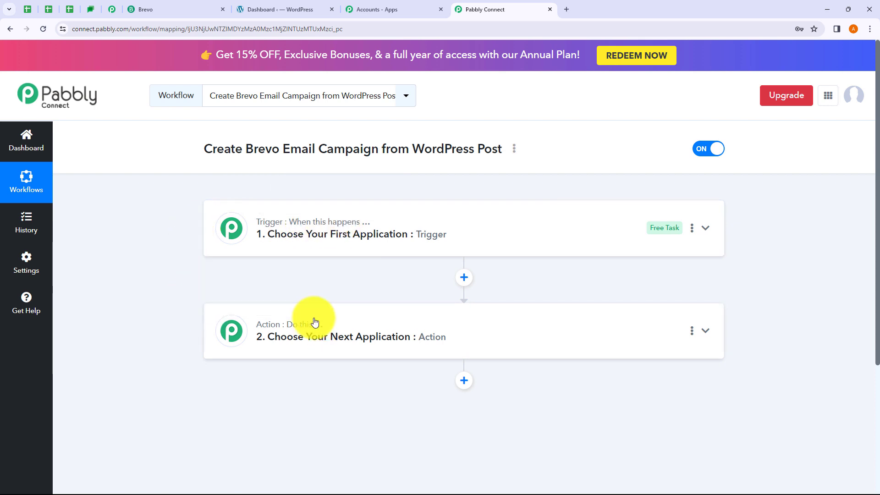
mouse_move(306, 328)
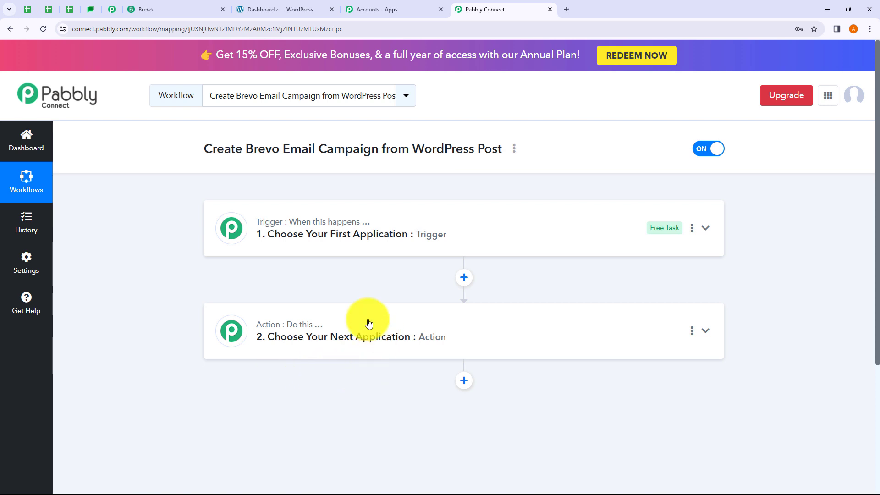
click(320, 251)
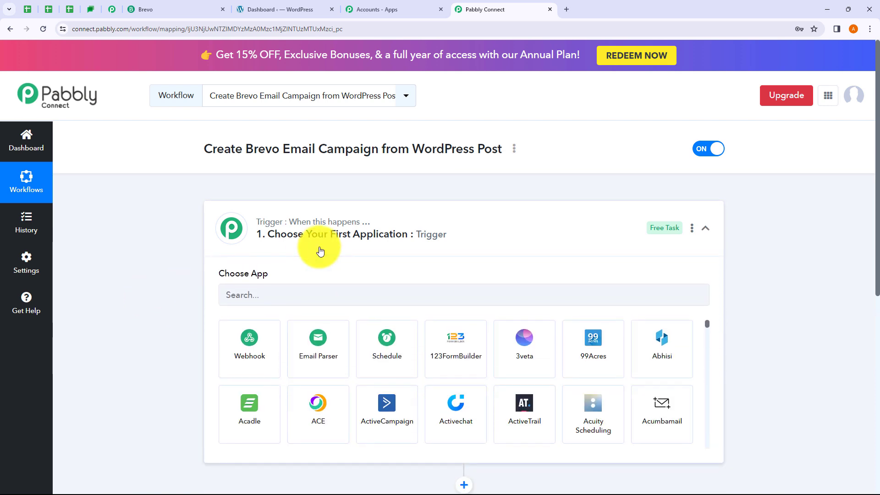
click(320, 251)
click(284, 358)
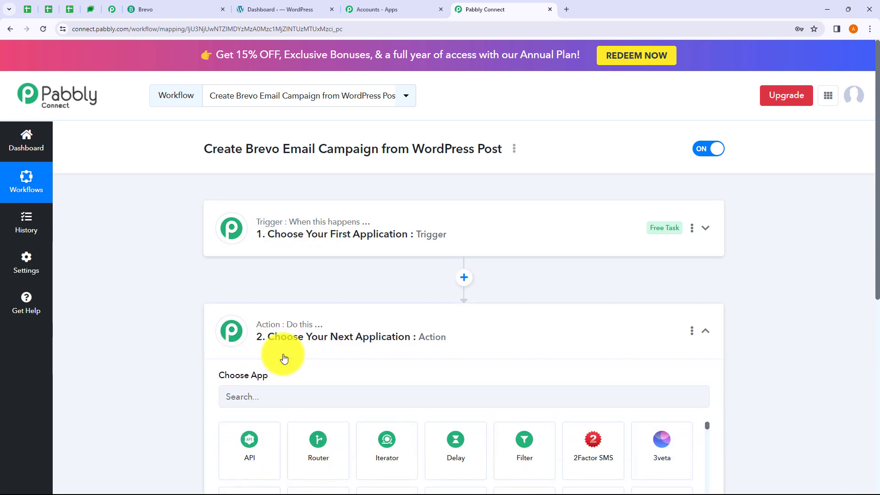
click(283, 357)
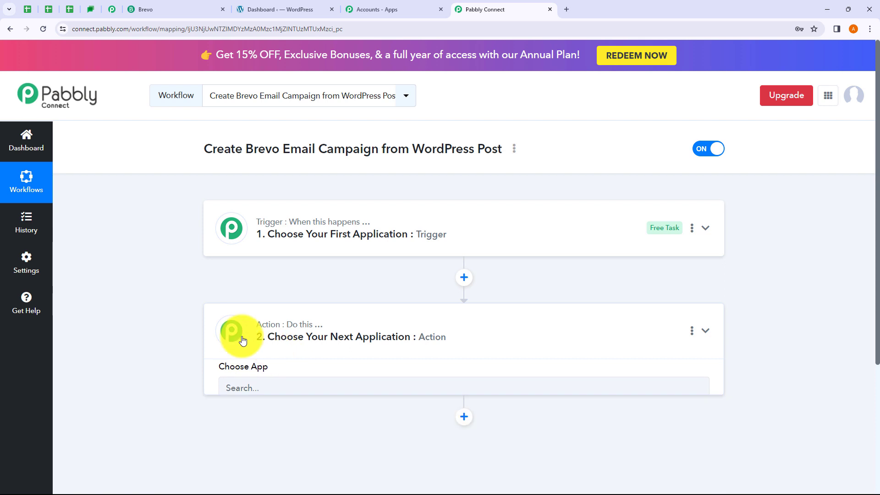
click(281, 252)
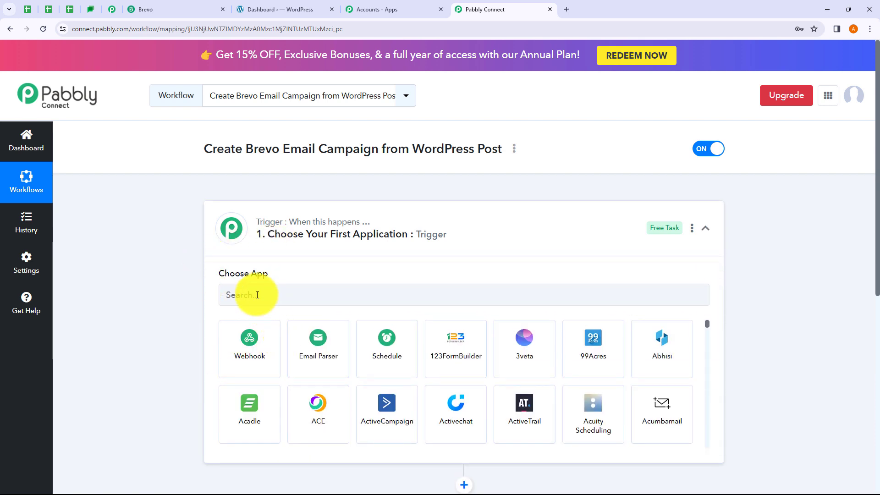
Set the trigger app to WordPress with the New Post Published event.
click(257, 295)
text(W)
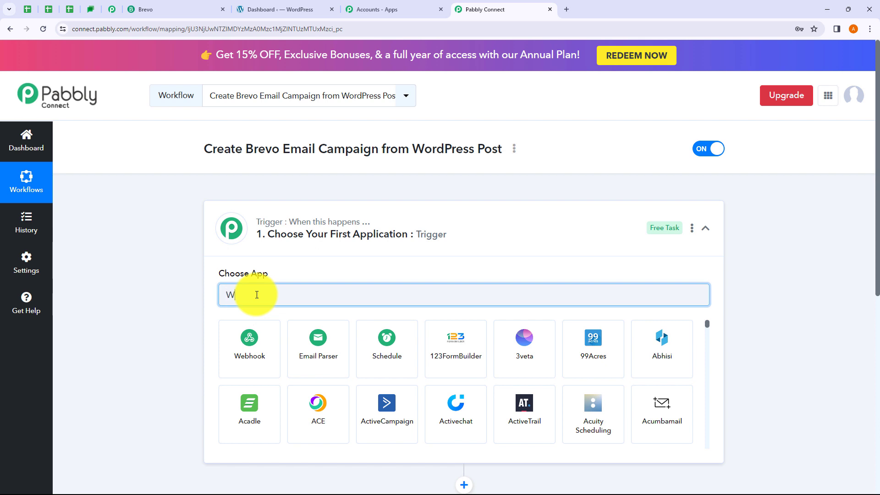
text(ordPress)
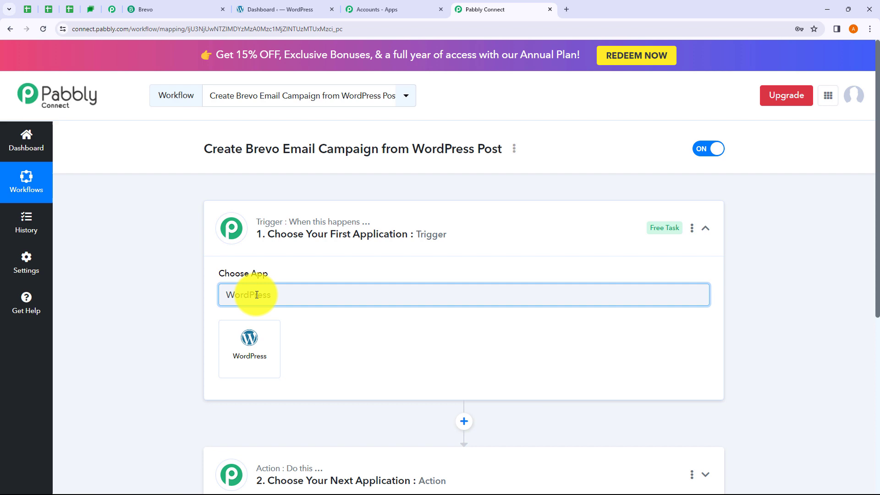
click(270, 354)
click(259, 345)
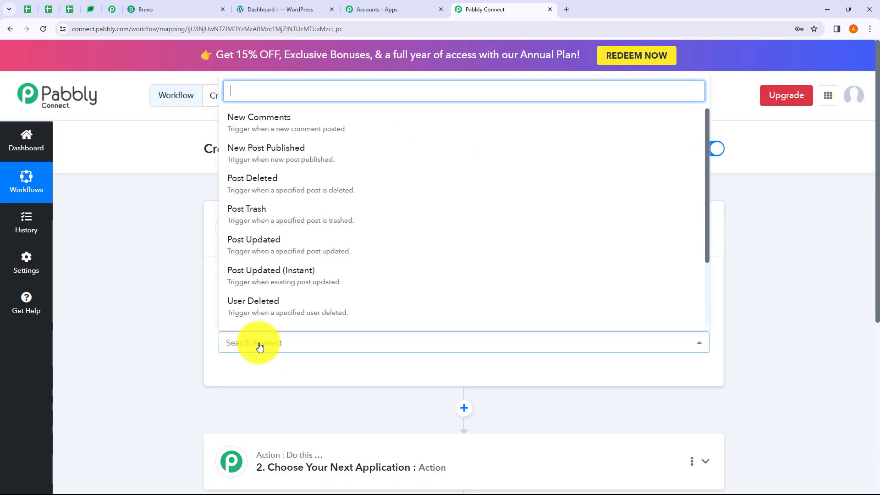
click(274, 164)
scroll(360, 314, down, 3)
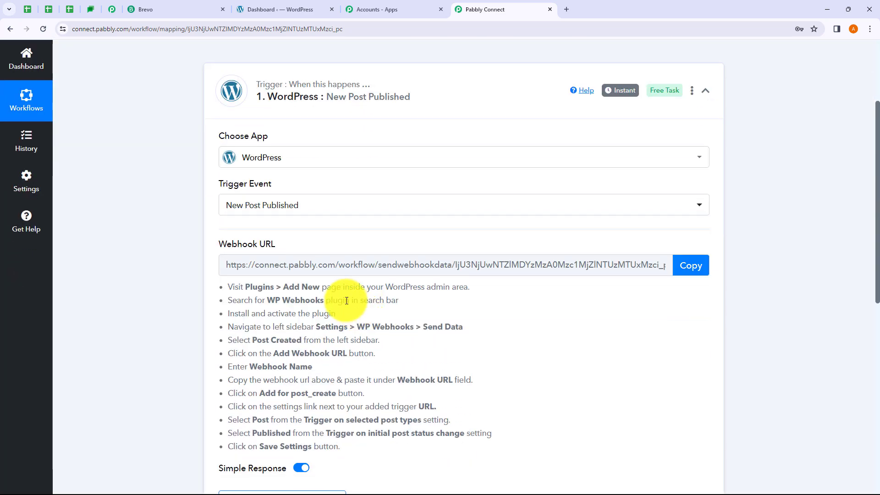
scroll(380, 334, down, 1)
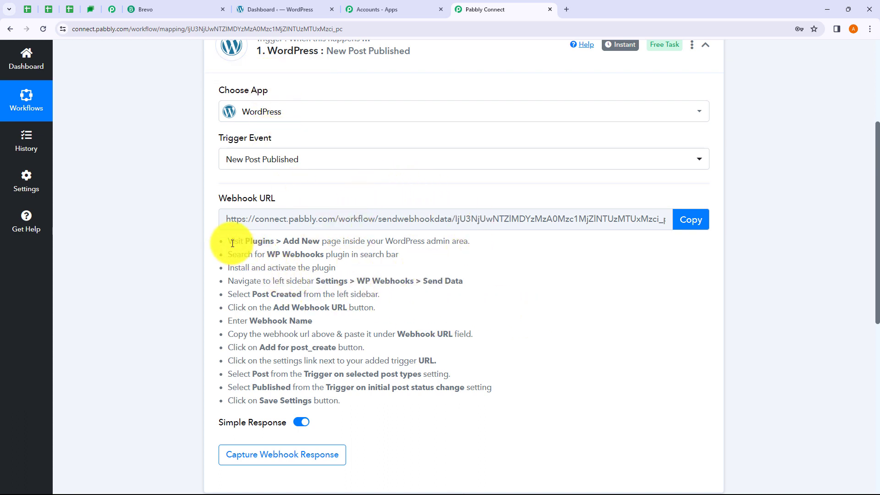
Copy the generated webhook URL and start waiting for a webhook response.
drag(232, 243, 507, 383)
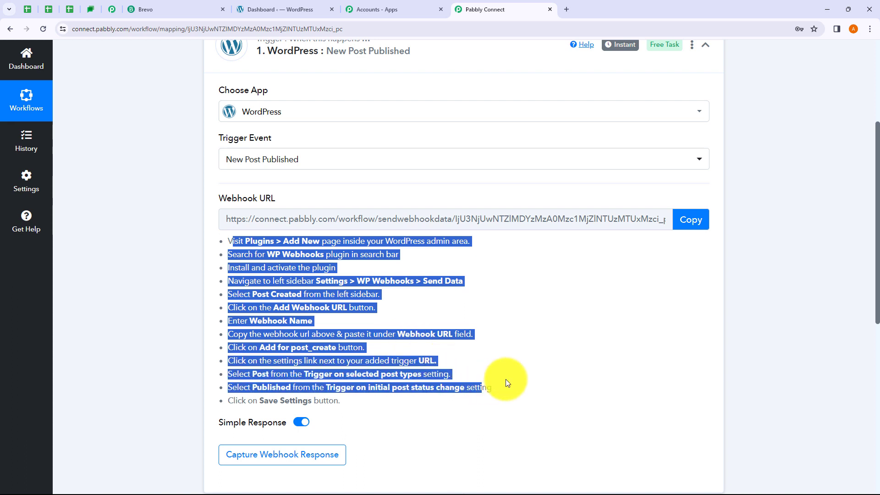
click(506, 381)
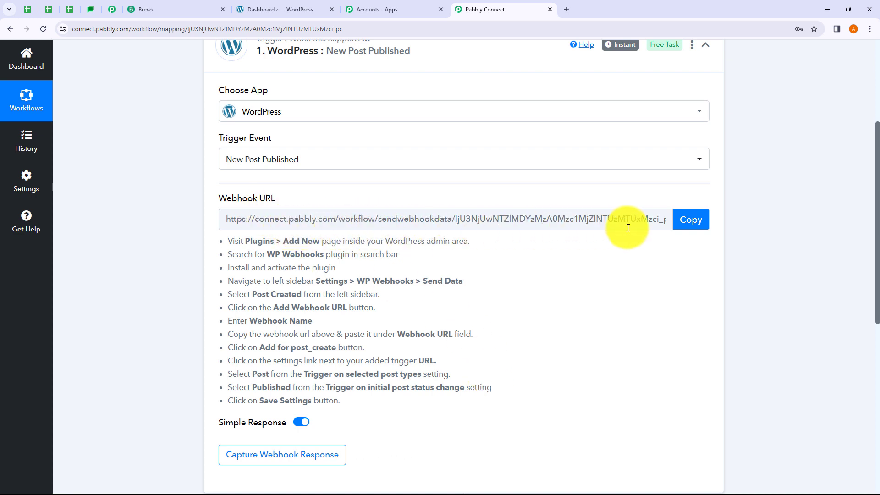
click(690, 225)
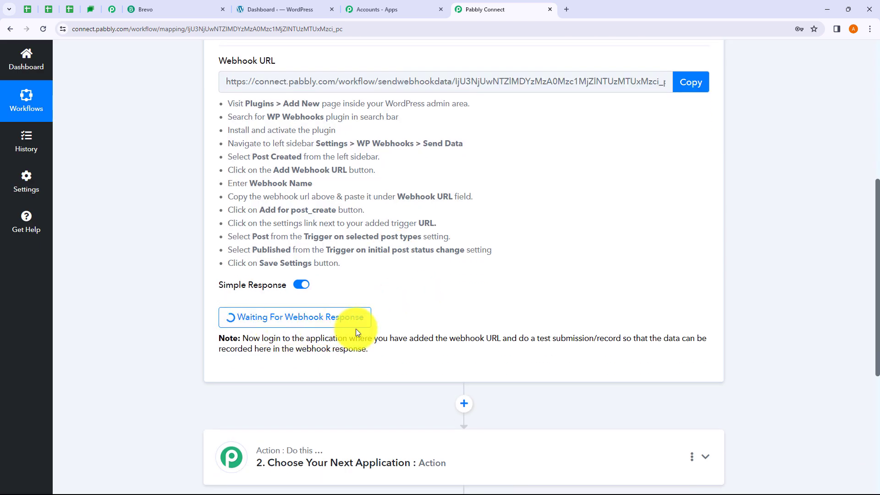
Read through the note about doing a test submission to capture the response.
drag(246, 339, 367, 344)
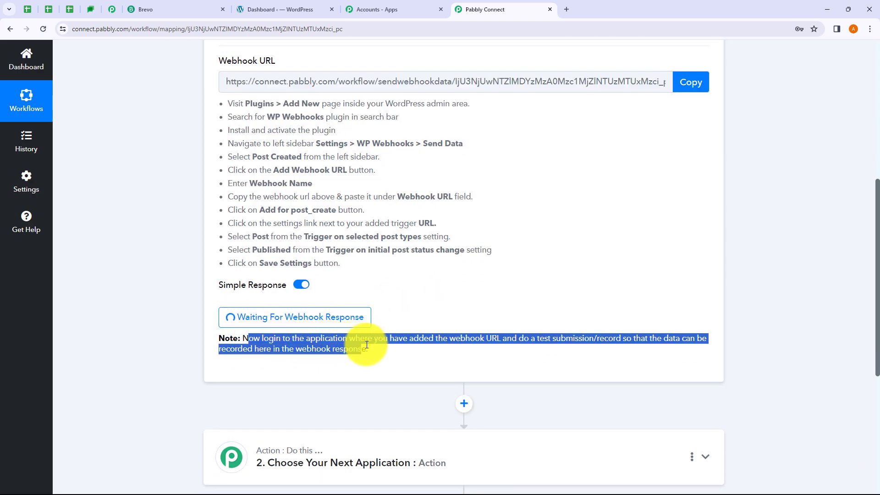
click(448, 345)
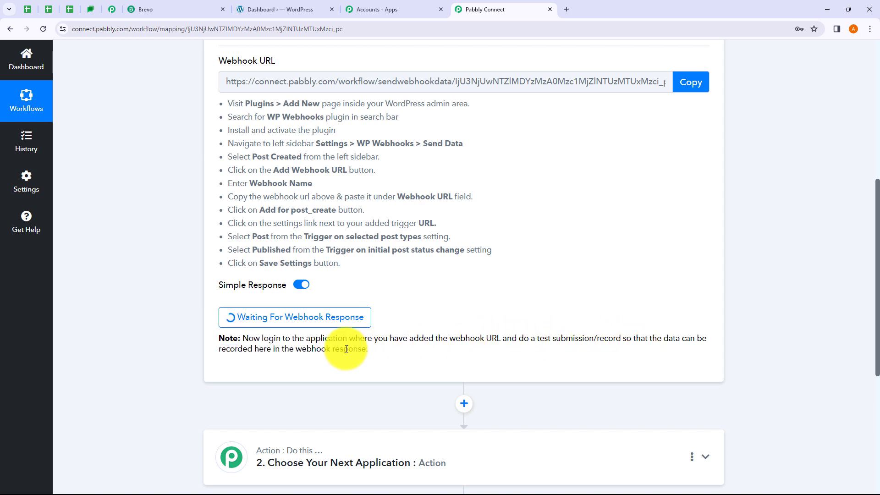
drag(243, 350, 408, 360)
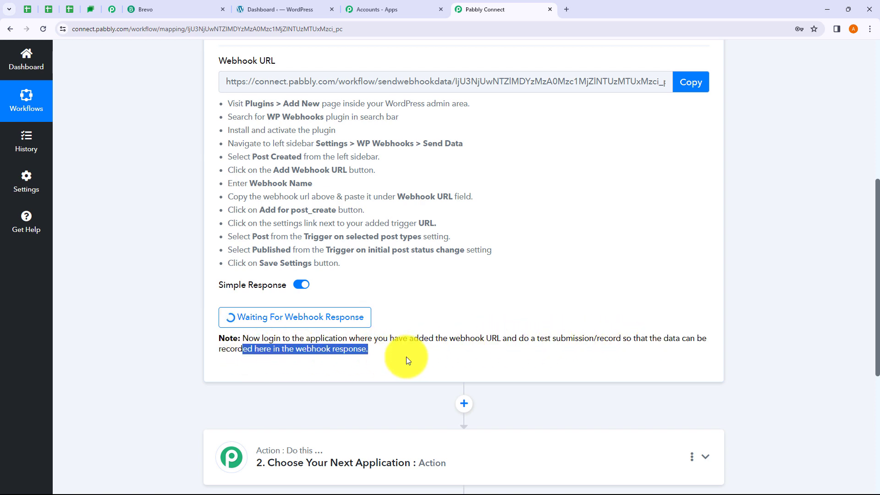
click(438, 355)
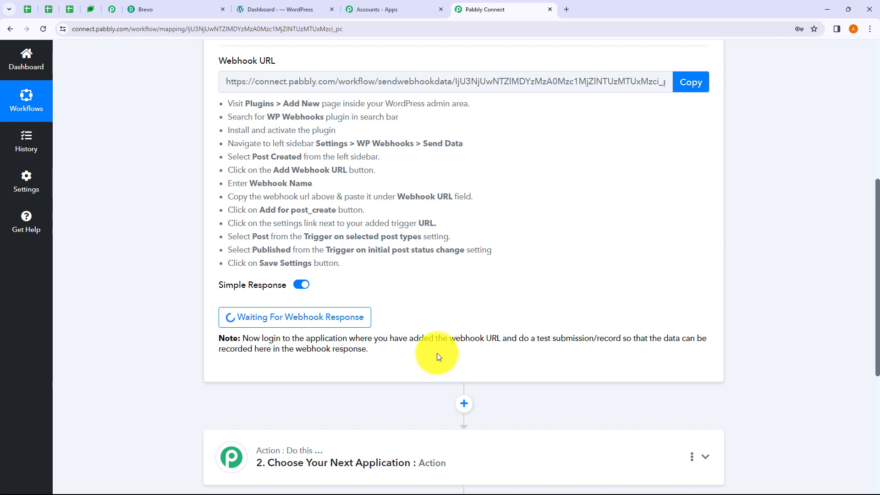
scroll(441, 320, up, 3)
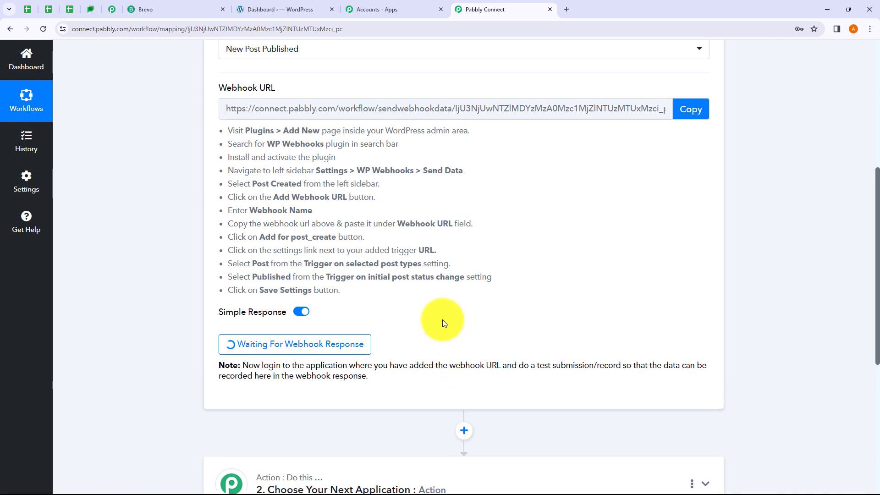
scroll(410, 306, down, 4)
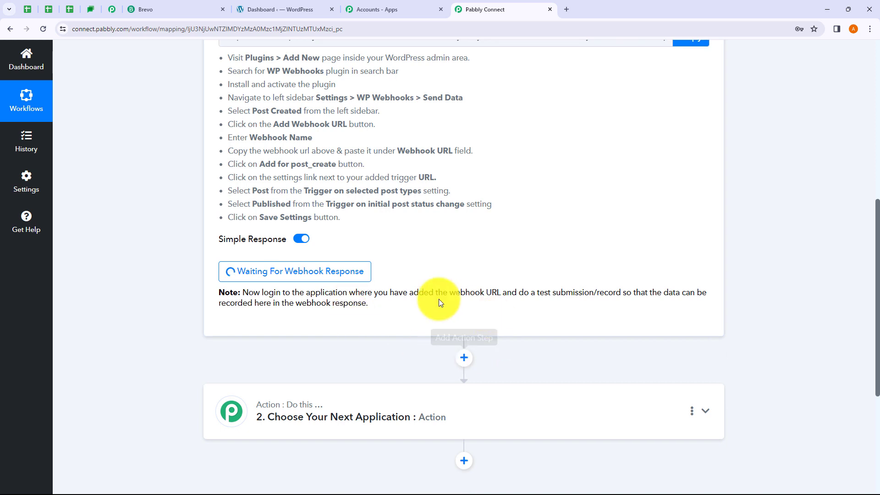
drag(531, 293, 613, 293)
click(576, 309)
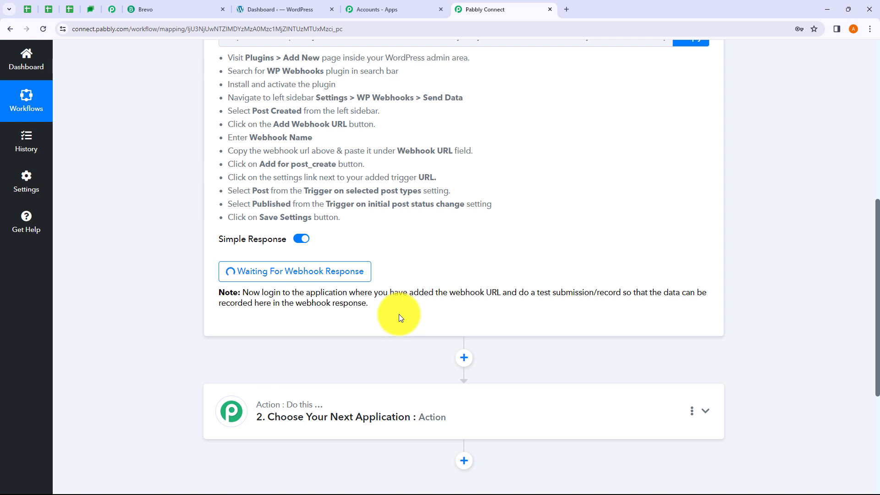
scroll(398, 315, up, 2)
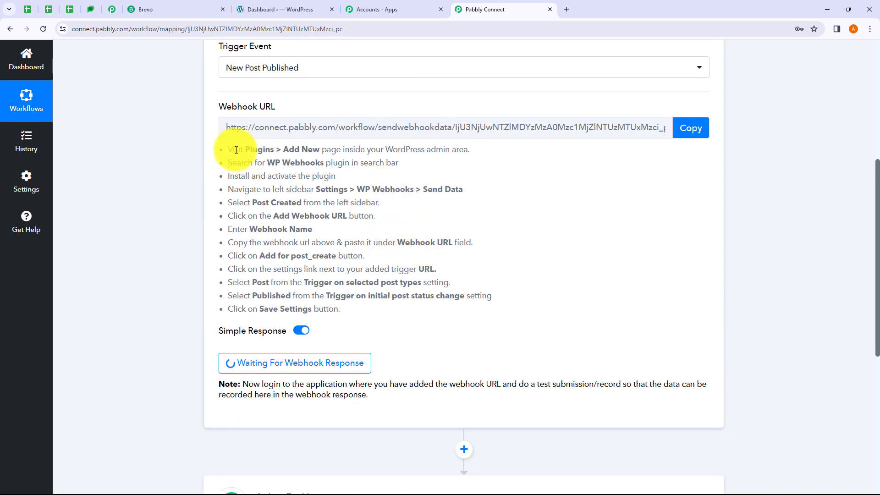
Review the setup instructions naming the WP Webhooks plugin, then switch to the WordPress dashboard.
drag(234, 150, 431, 159)
click(250, 180)
drag(250, 180, 293, 166)
click(398, 169)
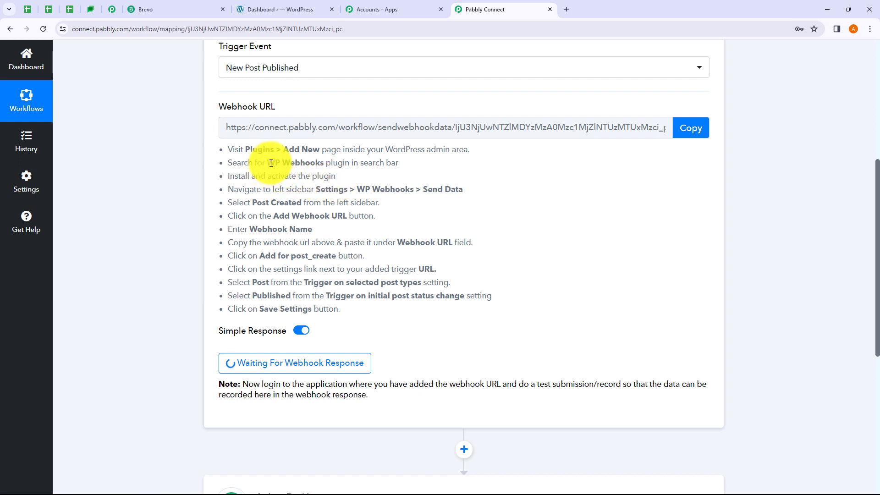
drag(267, 163, 321, 164)
click(344, 174)
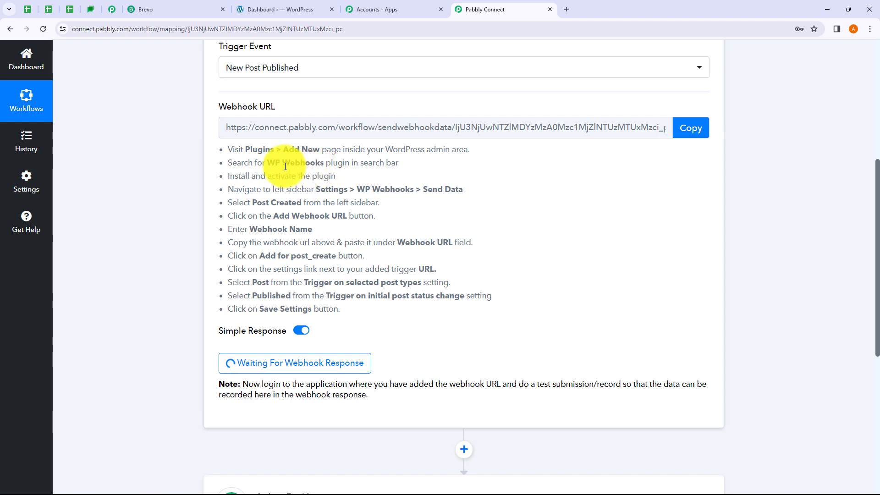
click(275, 10)
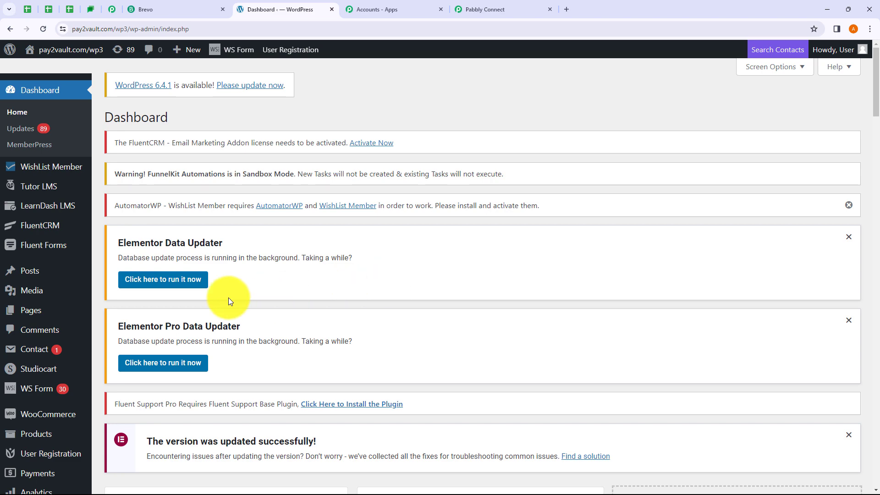
Search Plugins > Add New for 'WP Webhooks' to confirm the plugin is already active.
scroll(26, 306, down, 6)
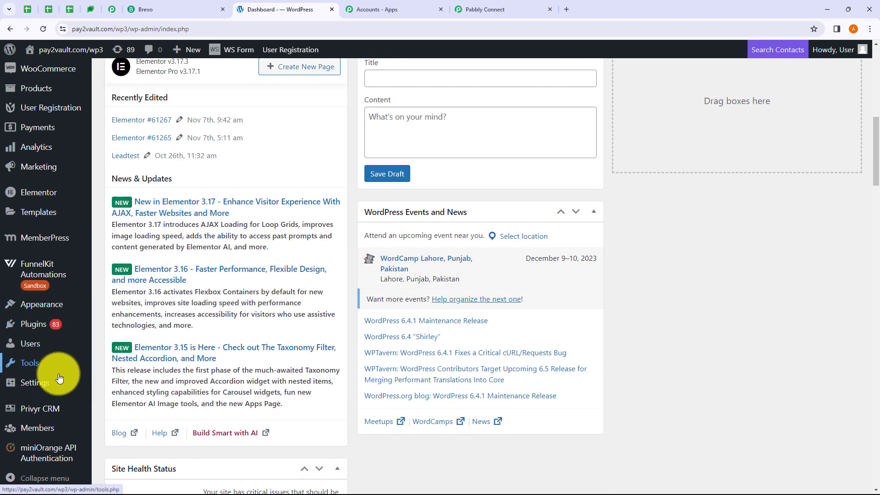
mouse_move(32, 330)
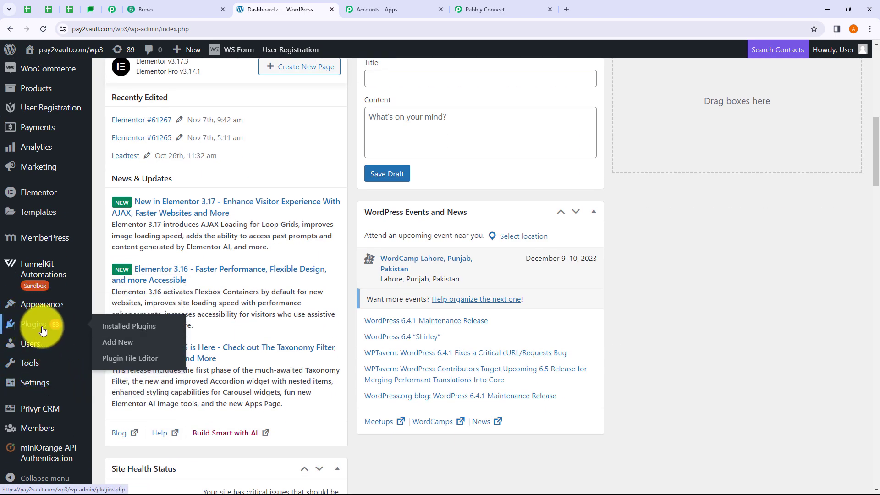
click(114, 344)
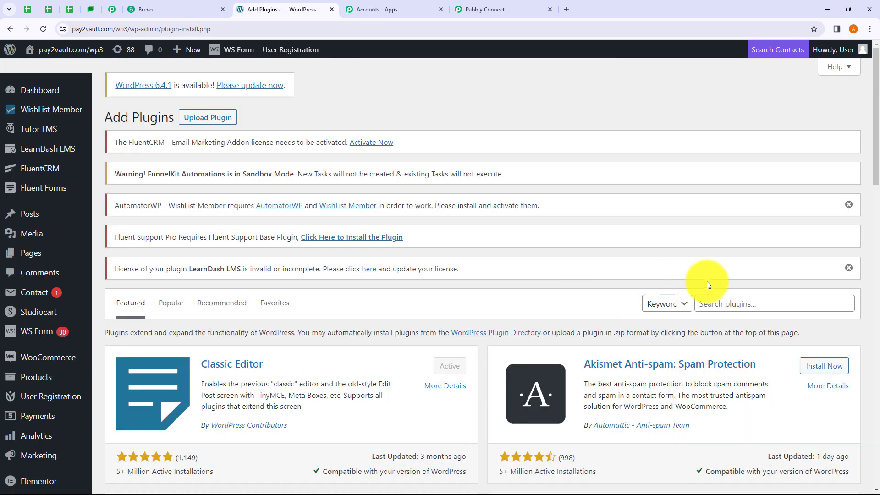
click(719, 306)
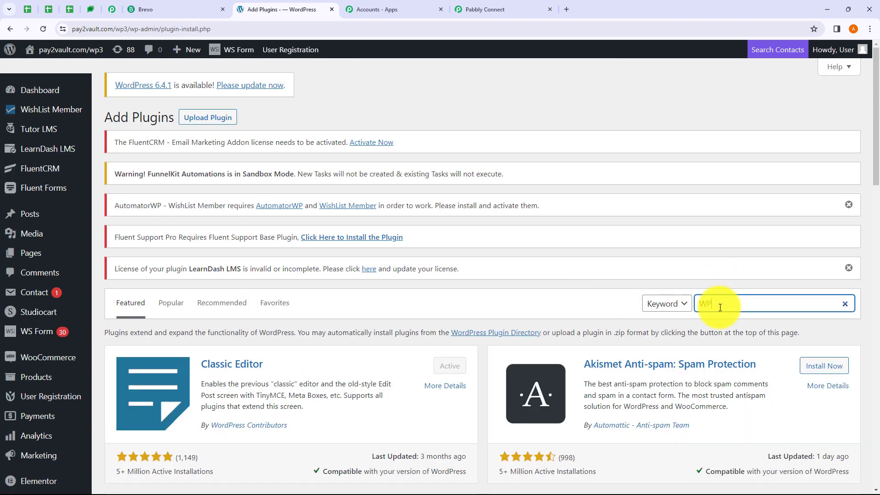
text(WP Webhooks)
scroll(485, 303, down, 2)
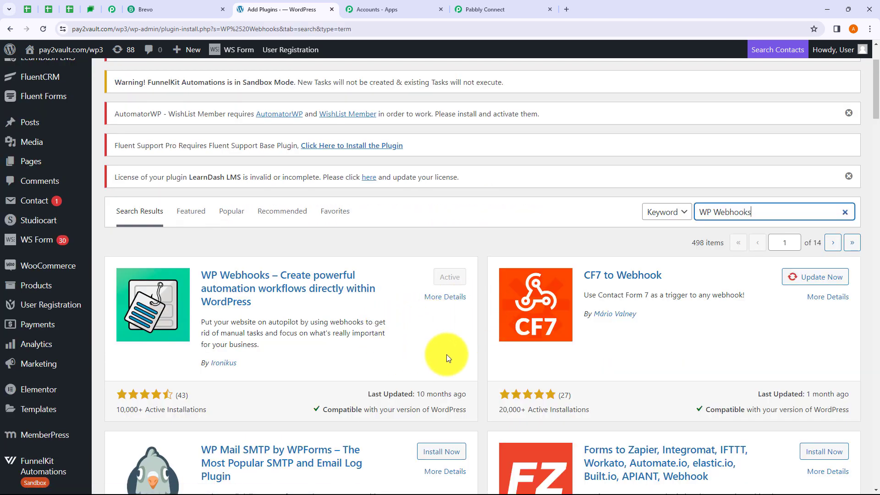
scroll(428, 326, up, 2)
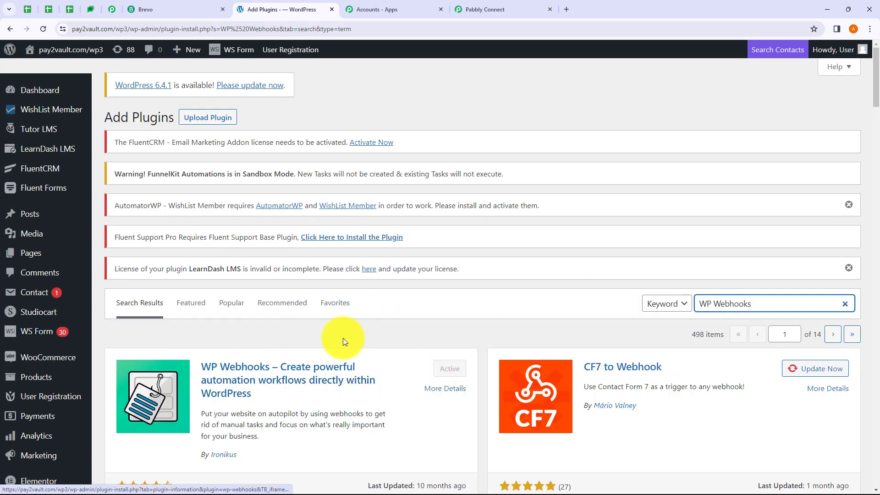
scroll(50, 362, down, 8)
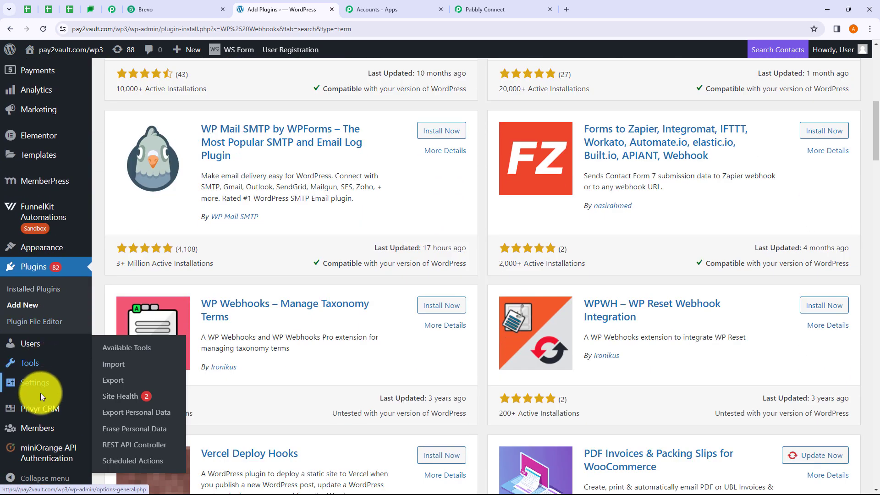
mouse_move(41, 389)
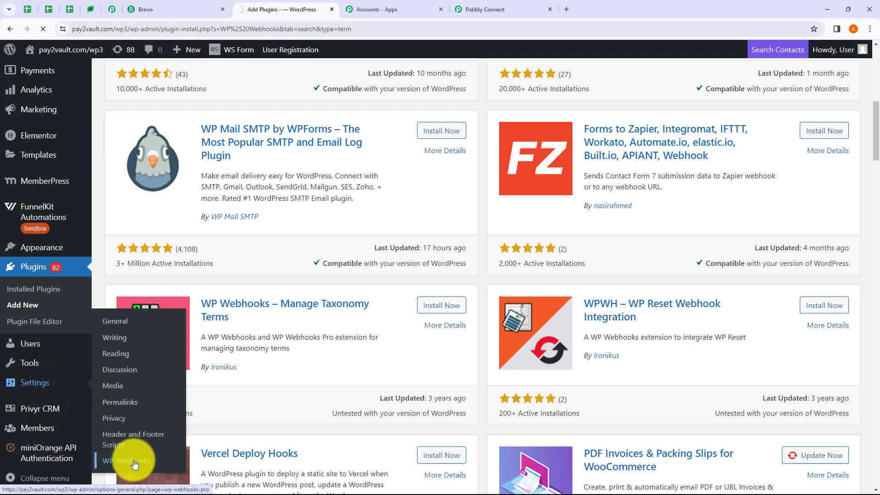
scroll(316, 322, down, 7)
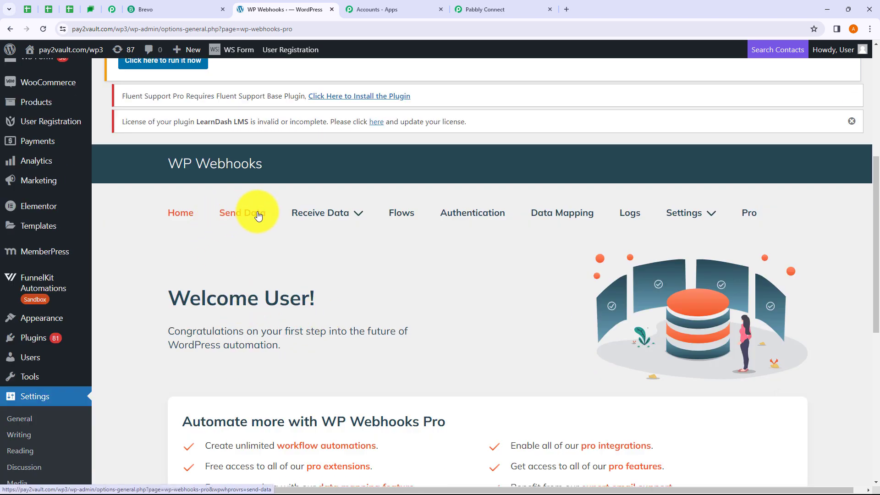
Open the plugin's send data triggers and select the Post created trigger.
click(258, 215)
scroll(417, 255, down, 3)
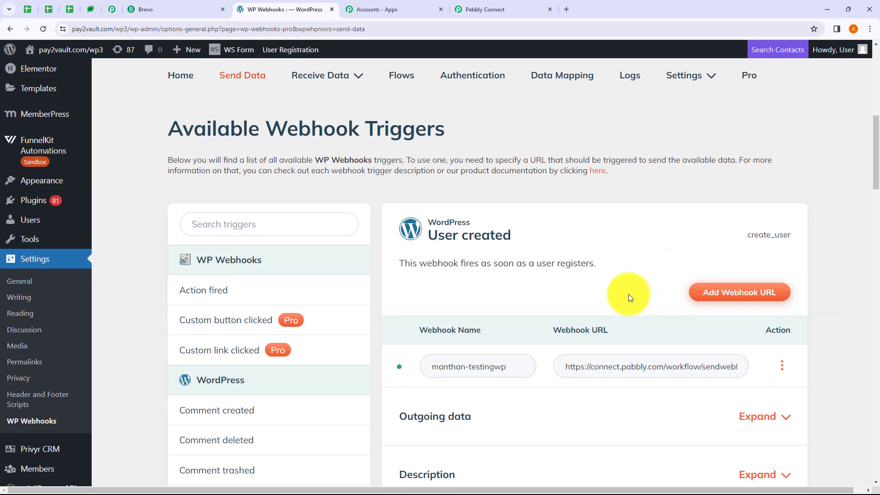
scroll(416, 261, down, 3)
scroll(268, 238, down, 2)
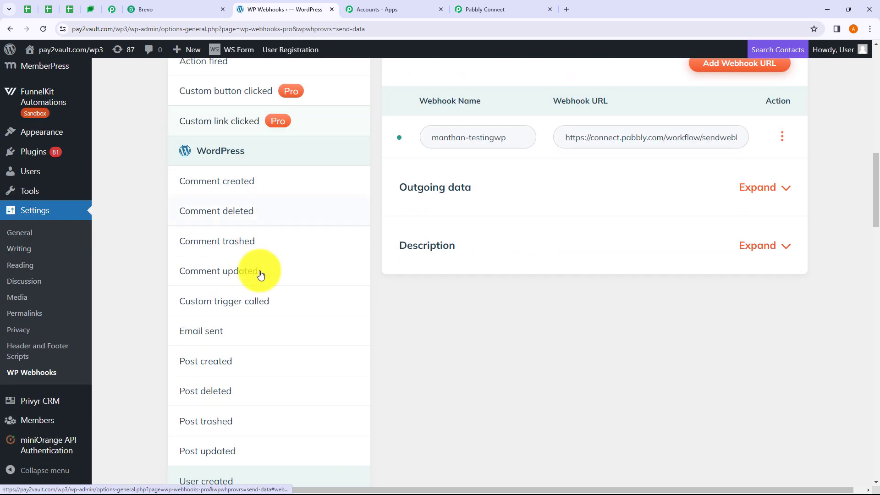
click(210, 362)
scroll(211, 362, up, 1)
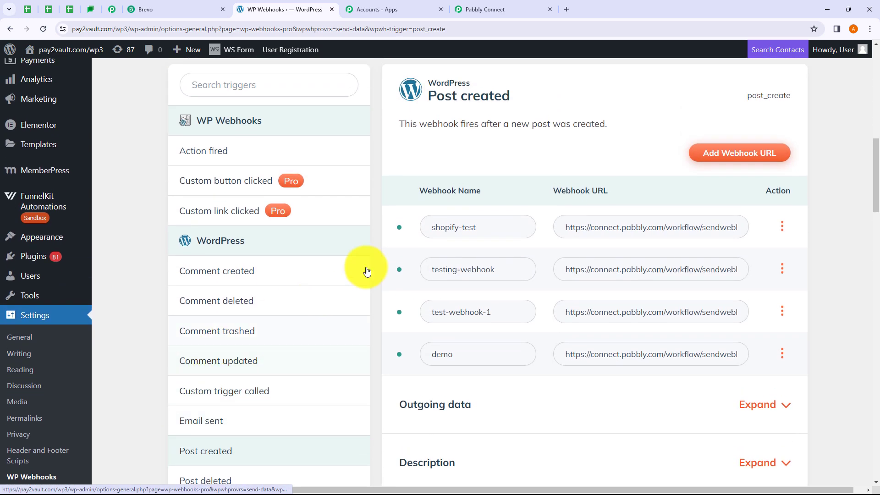
Add a post_create webhook named 'testing-this-webhook' with the pasted Pabbly Connect URL.
click(729, 155)
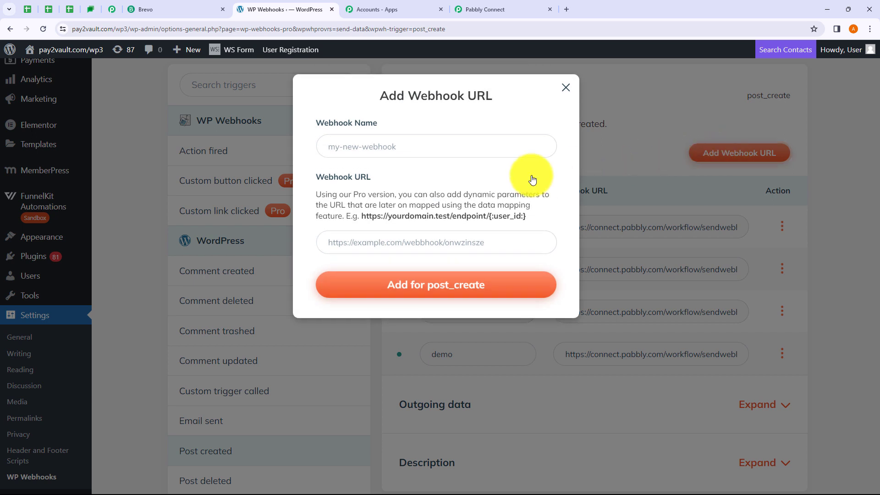
click(382, 152)
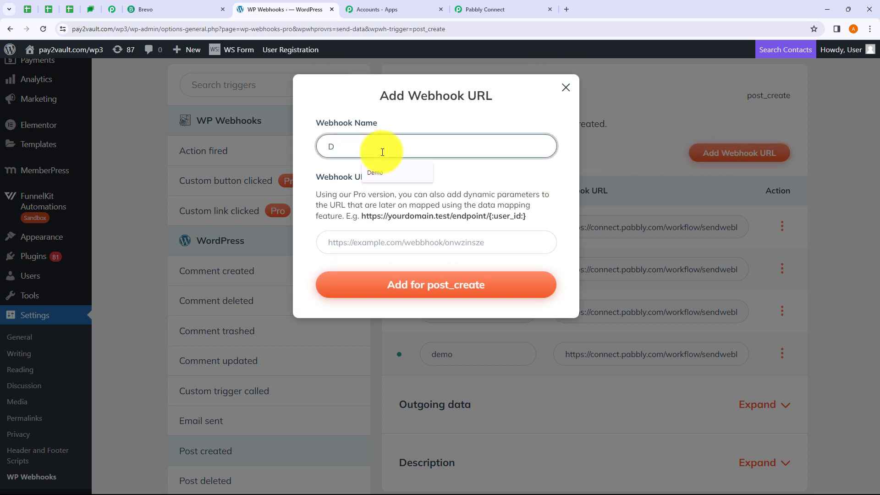
key(BackSpace)
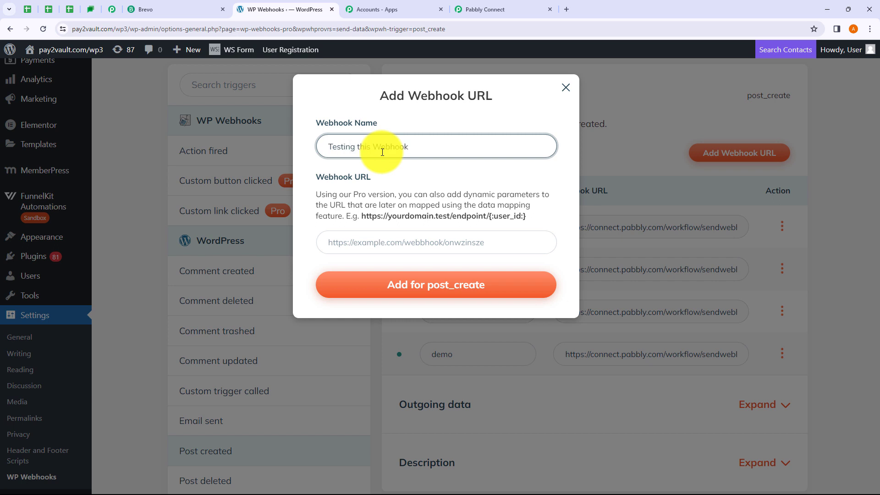
click(369, 249)
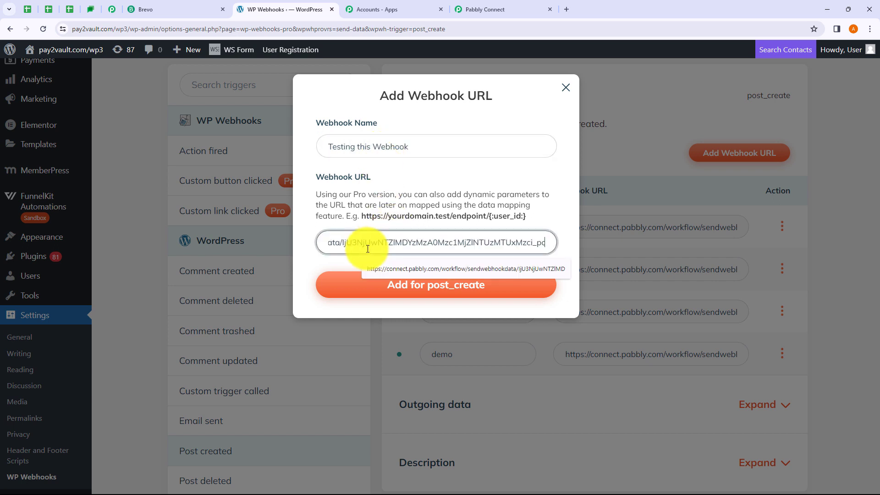
click(488, 6)
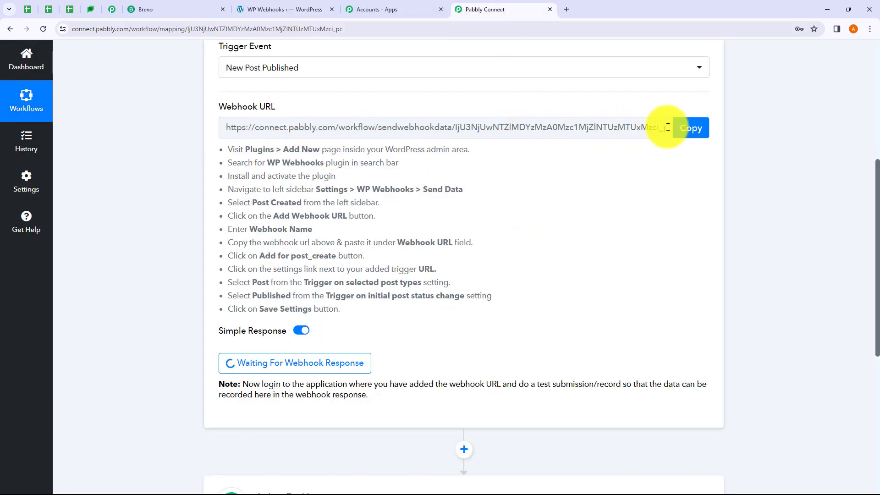
click(441, 9)
click(313, 9)
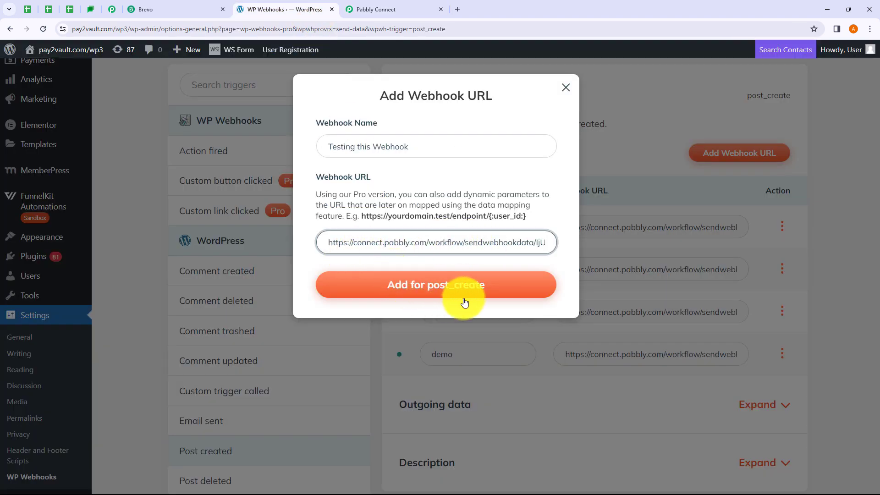
click(434, 291)
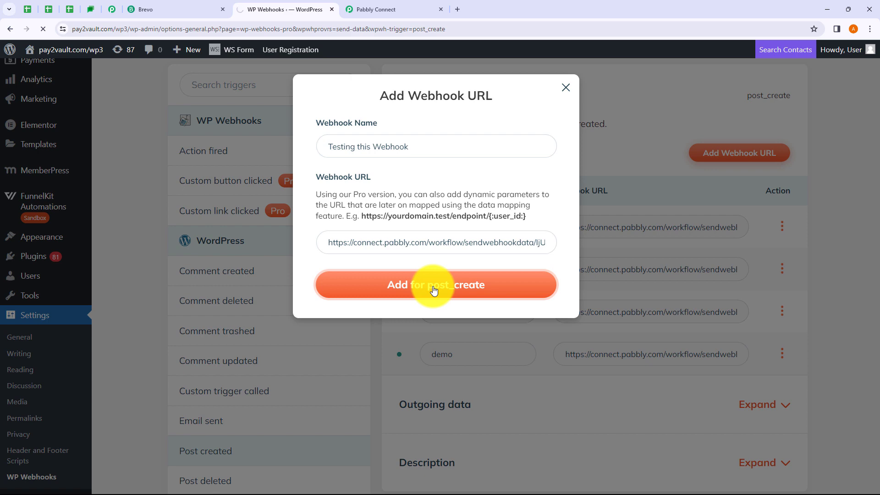
scroll(434, 290, down, 13)
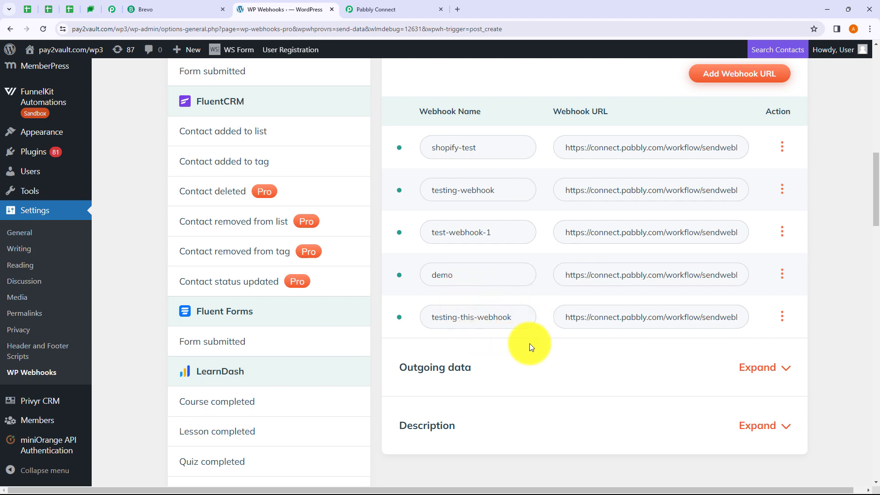
Restrict testing-this-webhook to Post type and Published status, save, and return to Pabbly Connect.
click(783, 320)
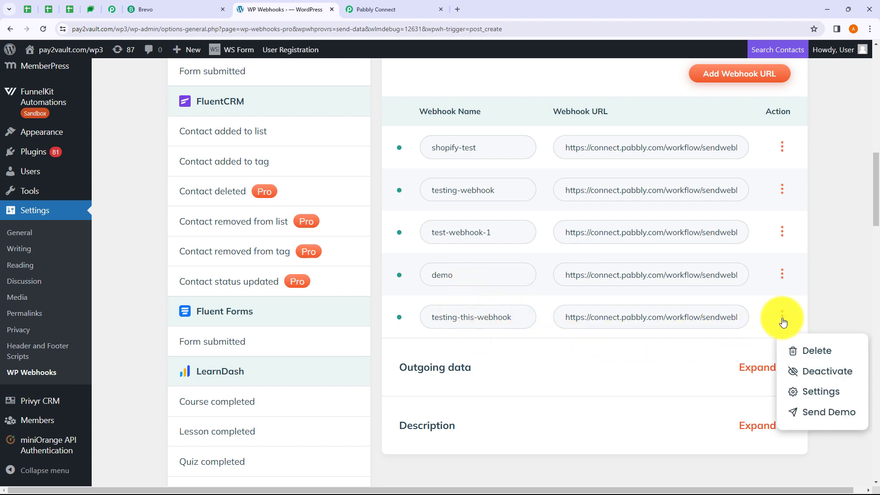
click(800, 391)
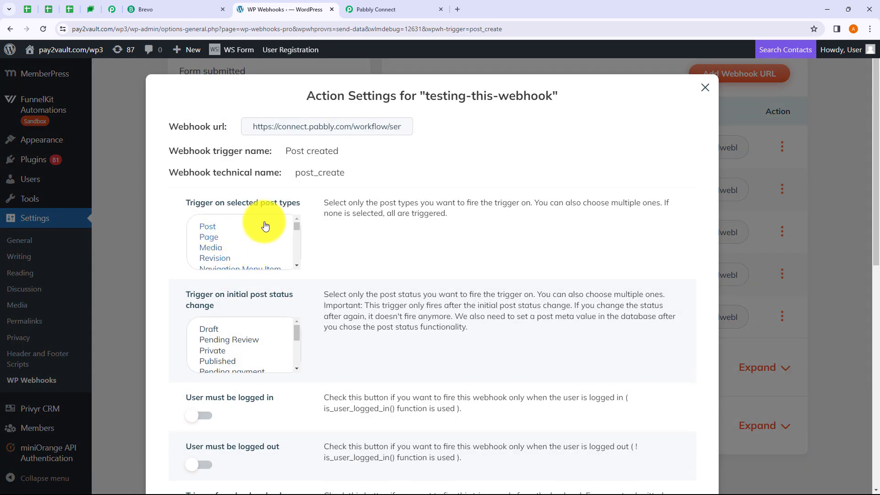
click(208, 228)
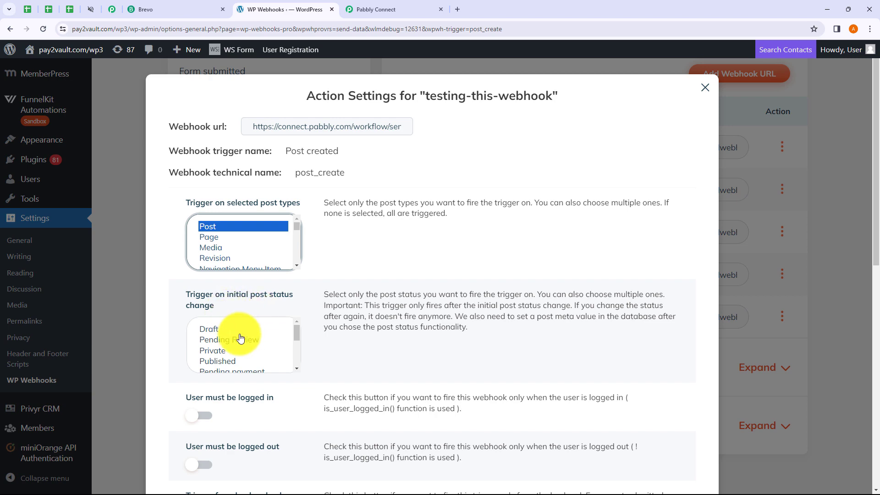
click(230, 365)
scroll(264, 300, down, 6)
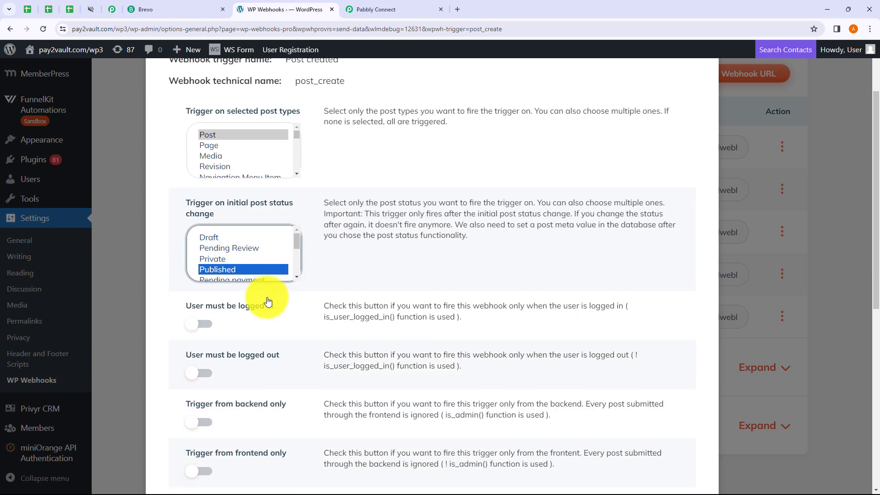
scroll(274, 311, down, 4)
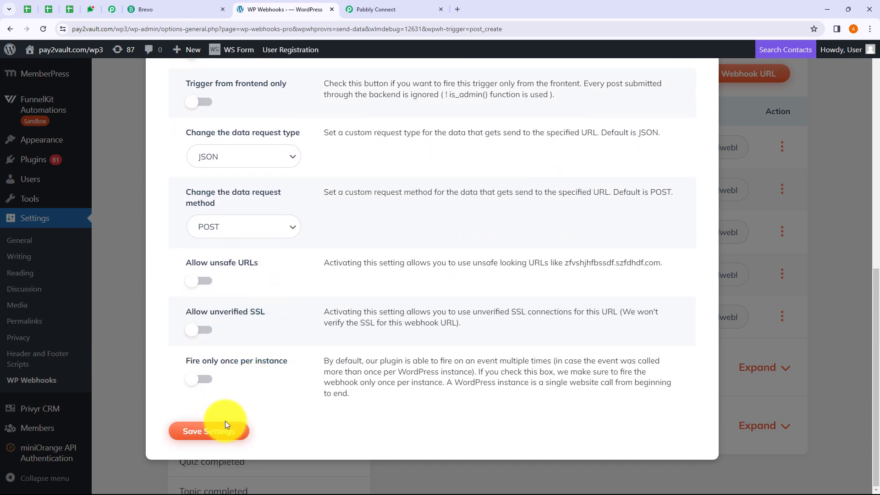
click(219, 432)
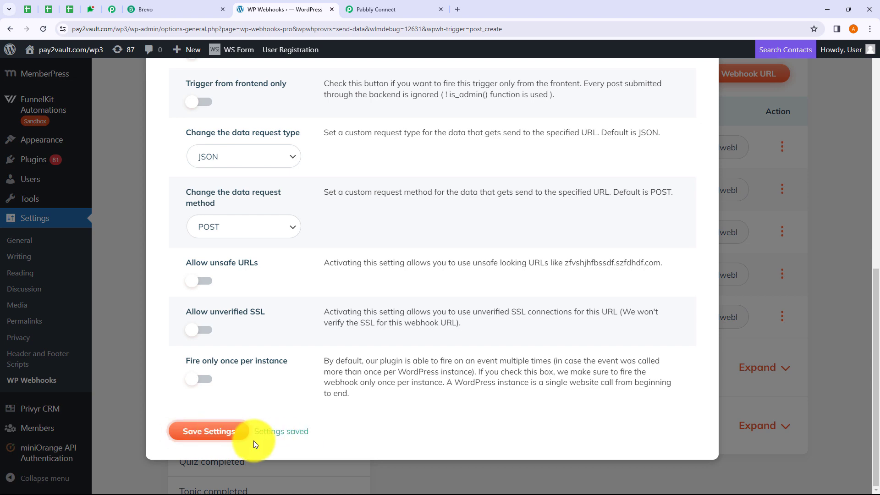
click(744, 235)
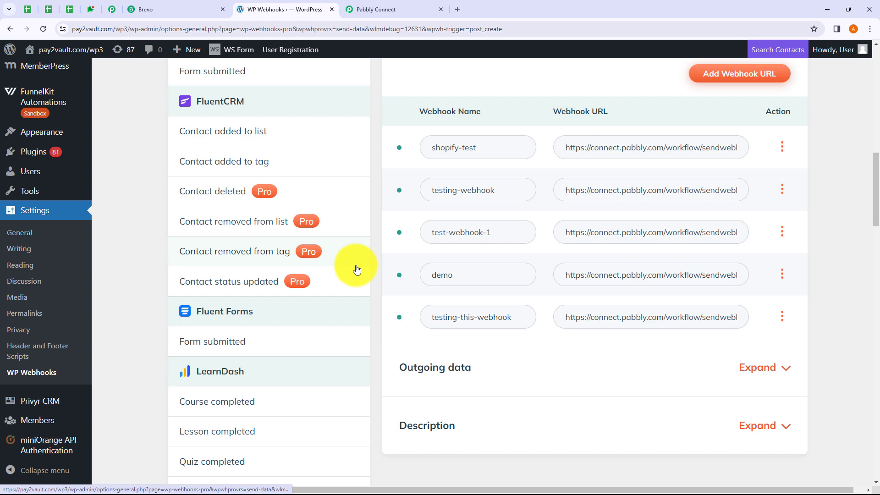
click(365, 12)
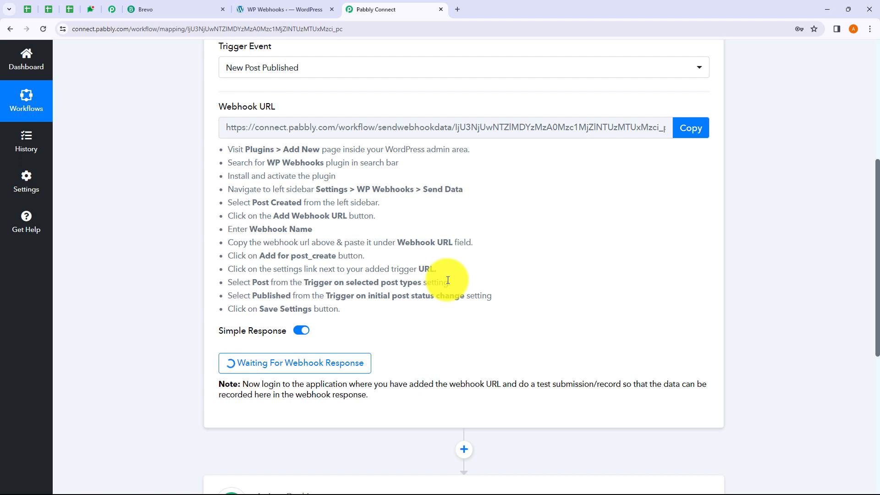
drag(537, 384, 599, 385)
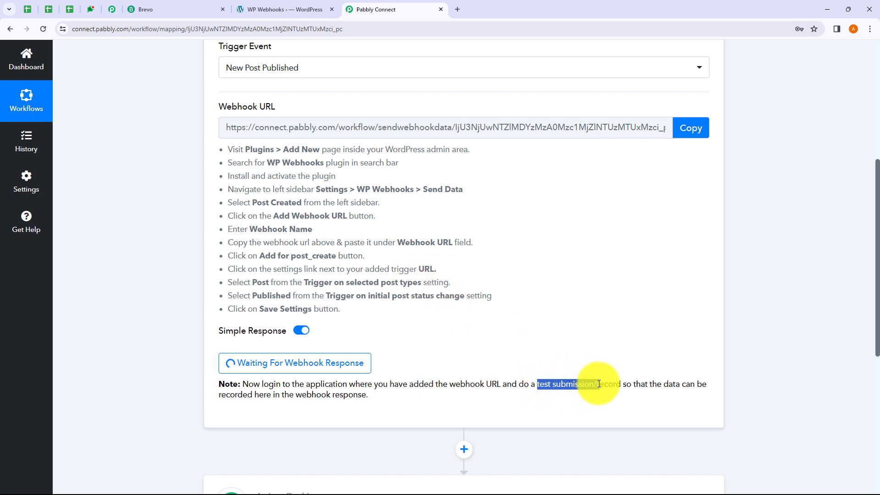
click(533, 343)
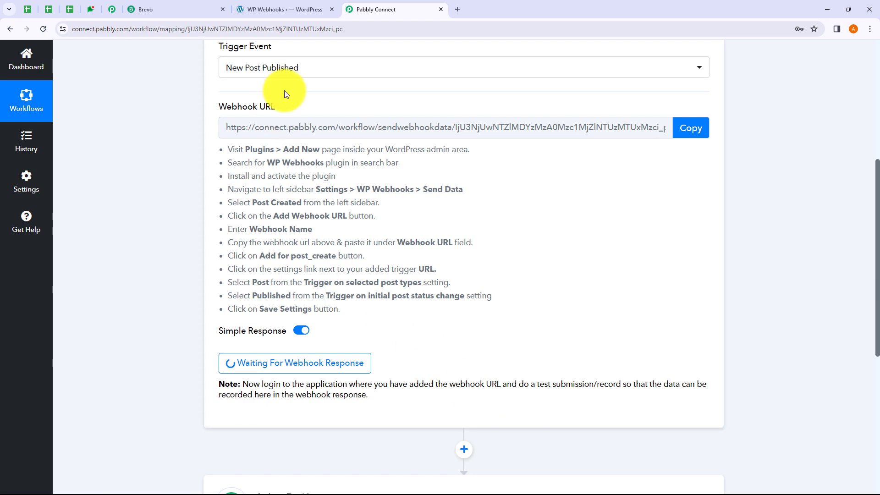
Start a new post and write the body 'This is just a test Integration Post.'.
click(274, 12)
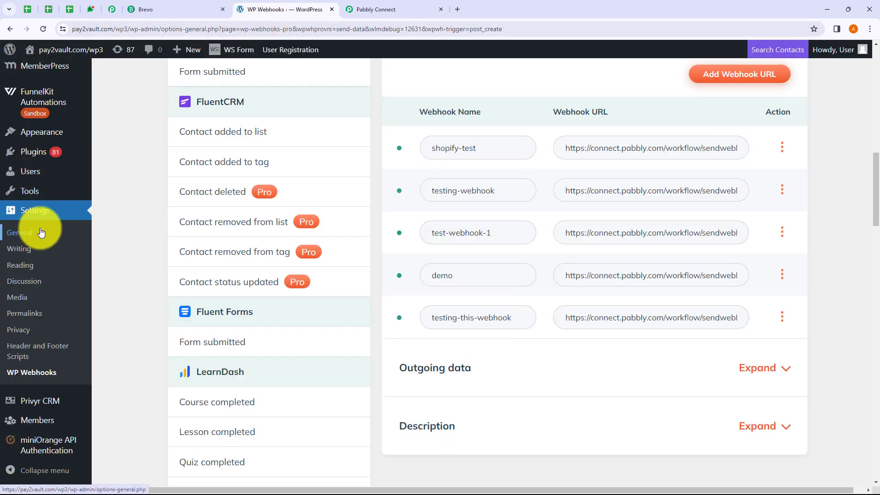
scroll(39, 232, up, 9)
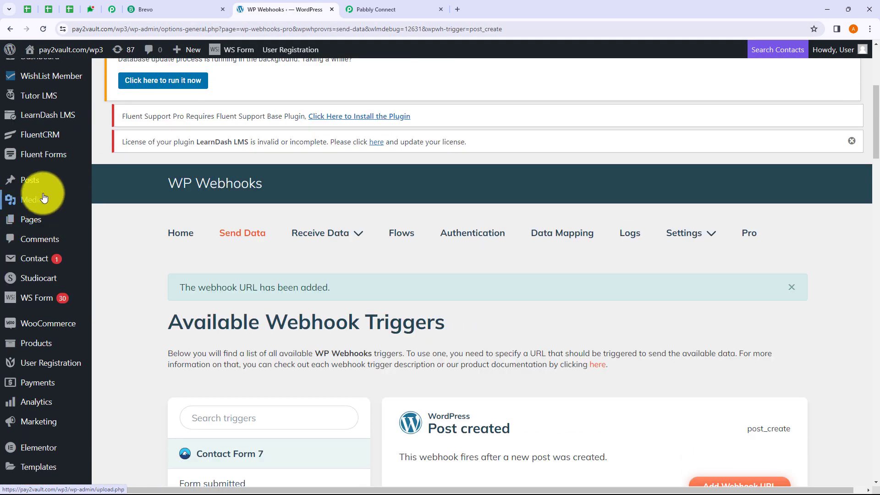
mouse_move(42, 184)
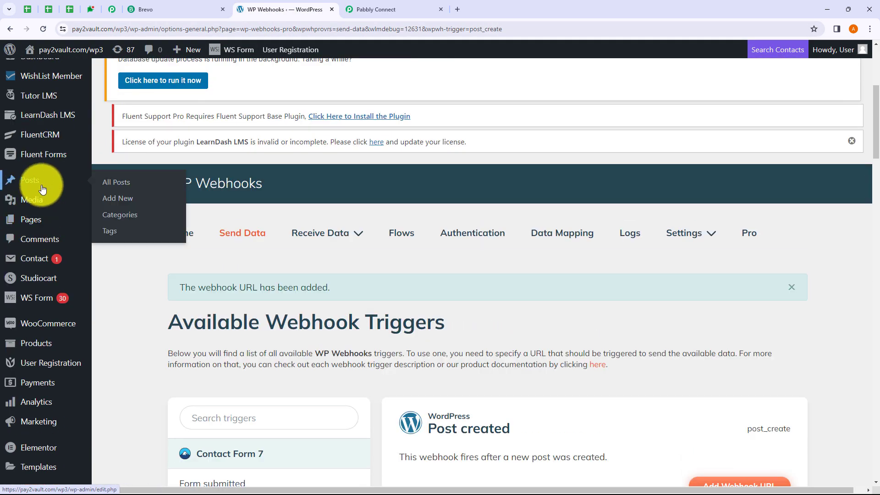
click(117, 198)
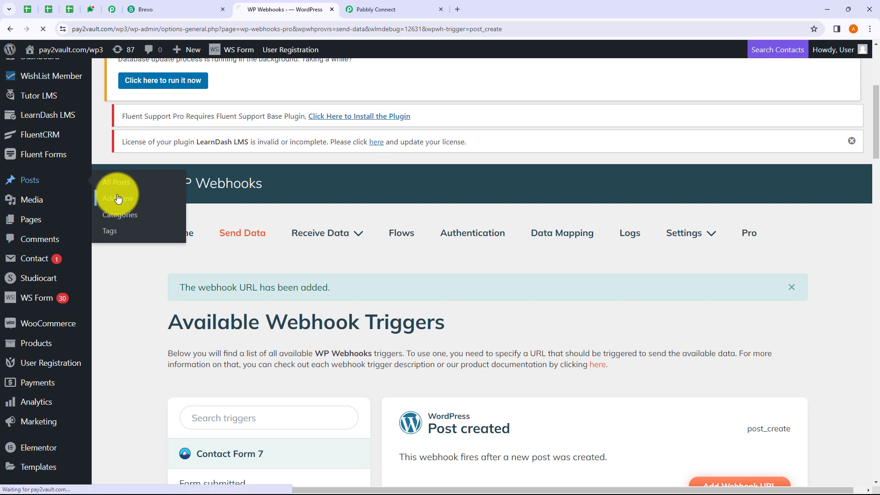
scroll(262, 251, down, 5)
scroll(263, 251, down, 2)
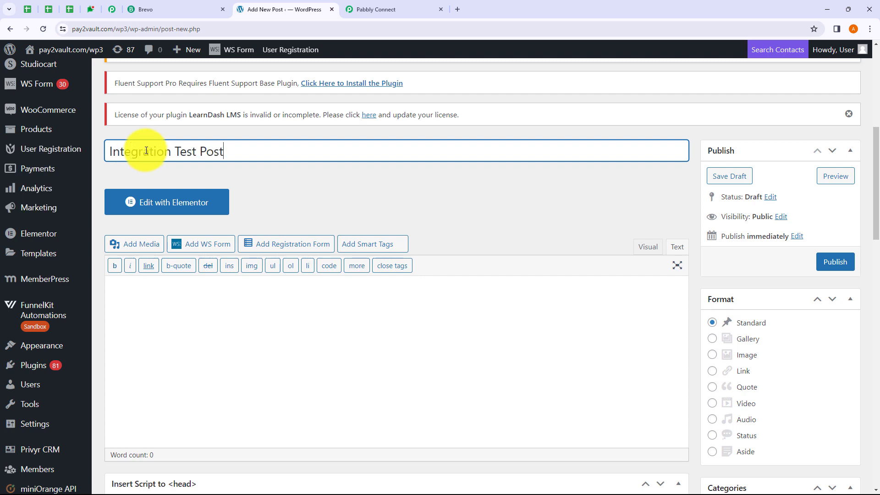
click(151, 306)
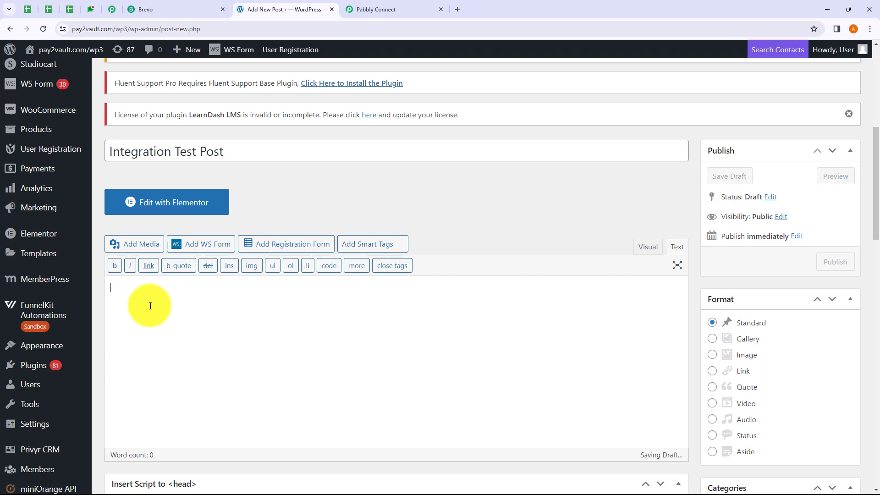
text(This is just a test Integration Post.)
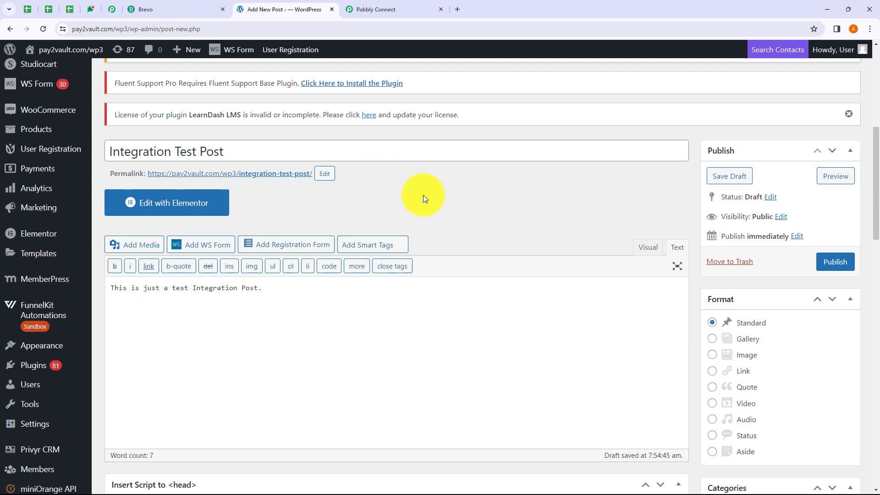
Put the post in the Email Marketing category and add the tag 'New Post'.
scroll(430, 216, down, 3)
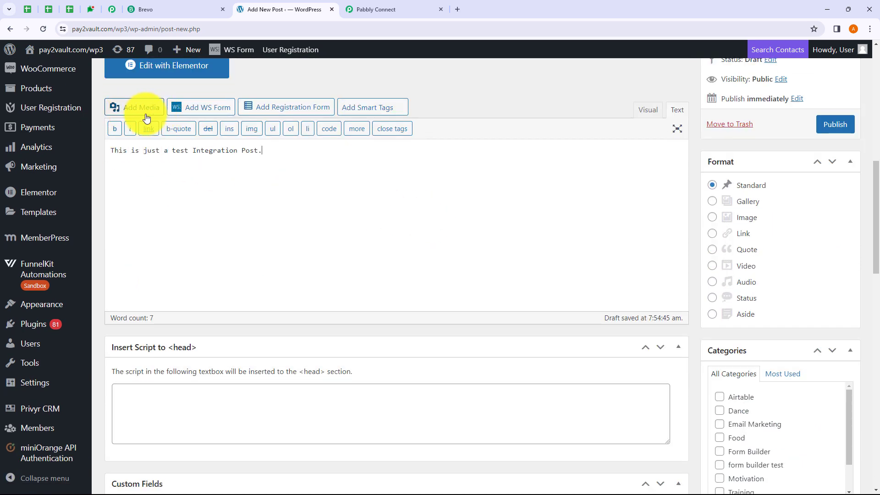
scroll(234, 216, down, 6)
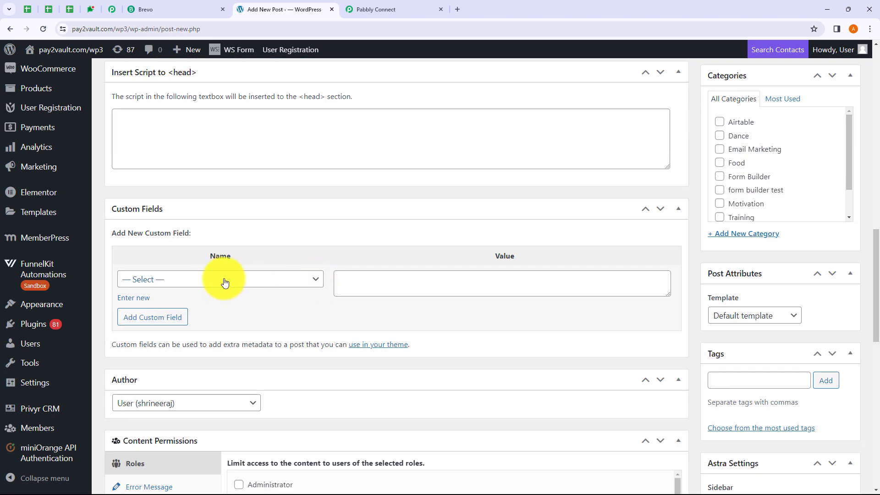
scroll(345, 289, down, 4)
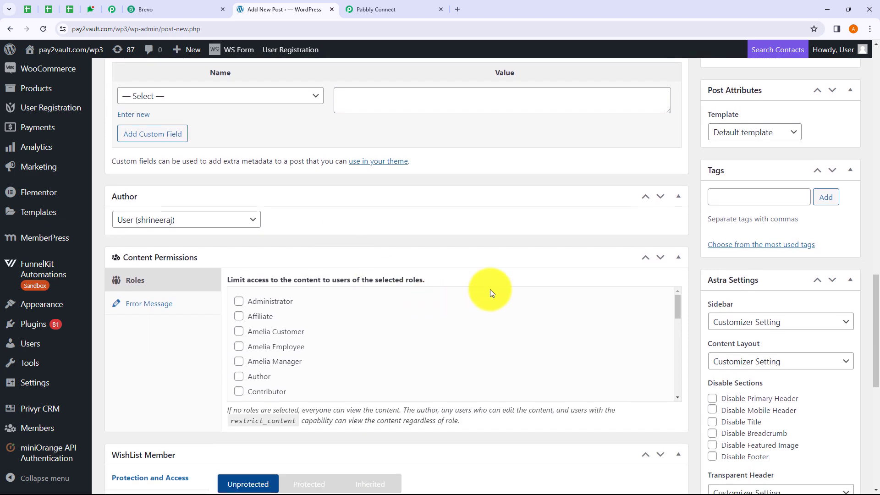
scroll(540, 284, up, 9)
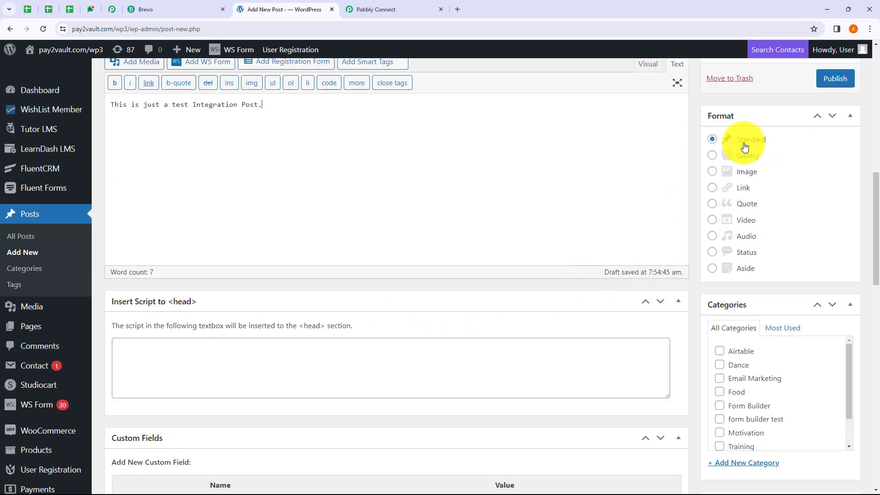
scroll(763, 323, down, 1)
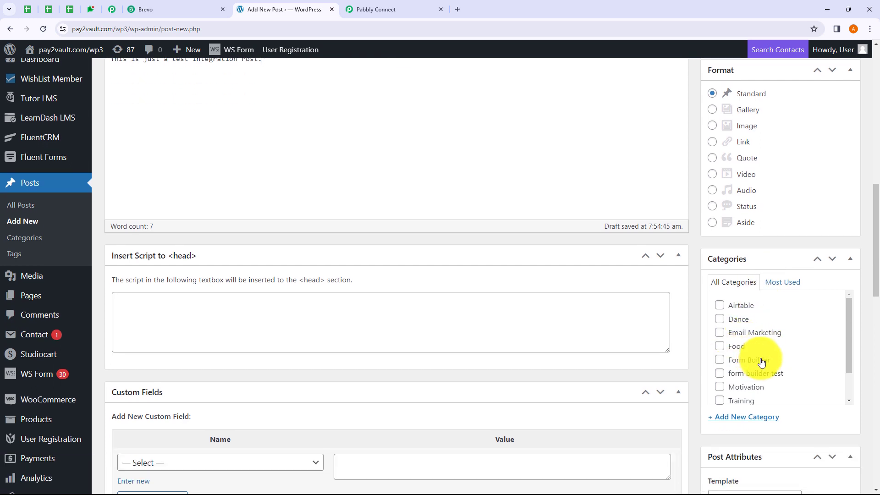
click(723, 336)
scroll(788, 349, down, 2)
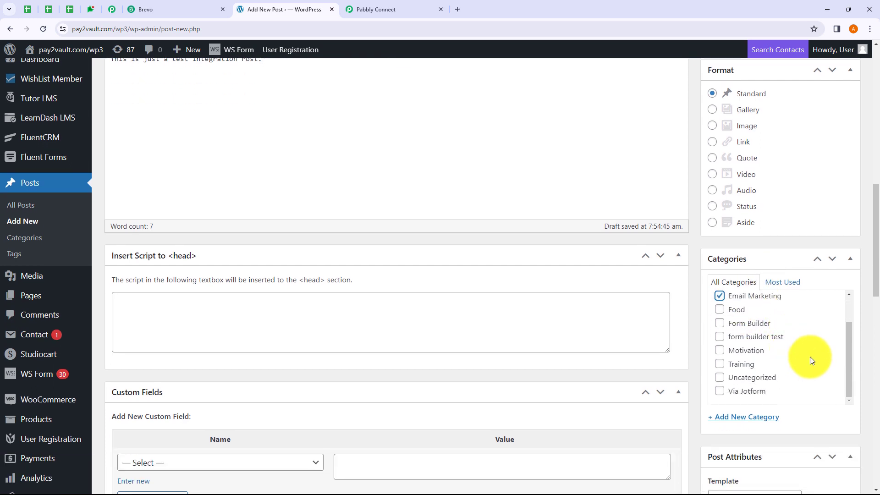
scroll(810, 360, down, 4)
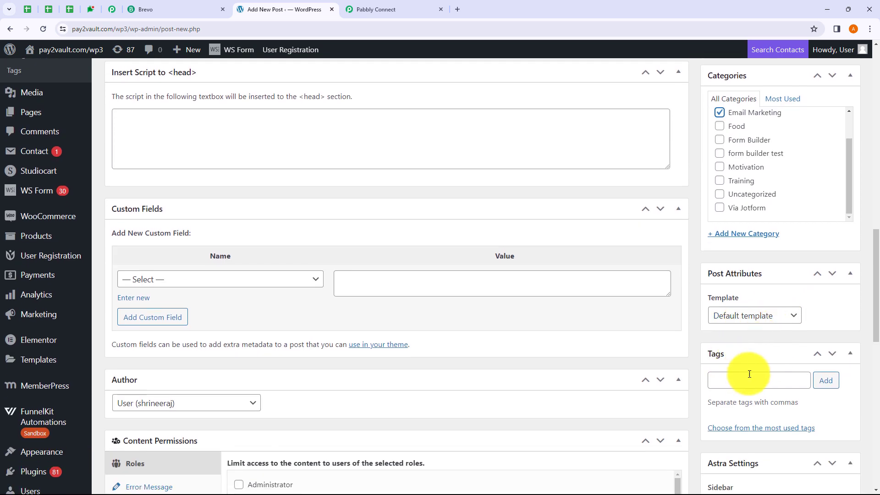
scroll(752, 374, down, 1)
click(733, 333)
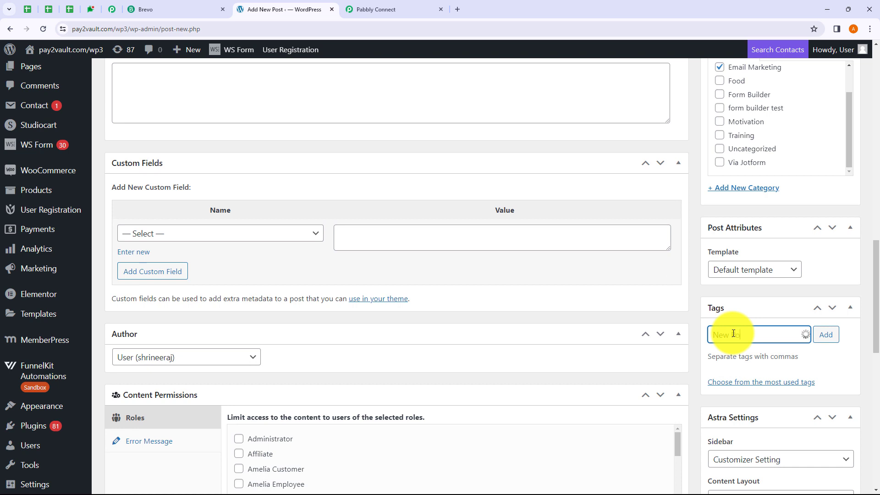
text(New Post)
click(827, 338)
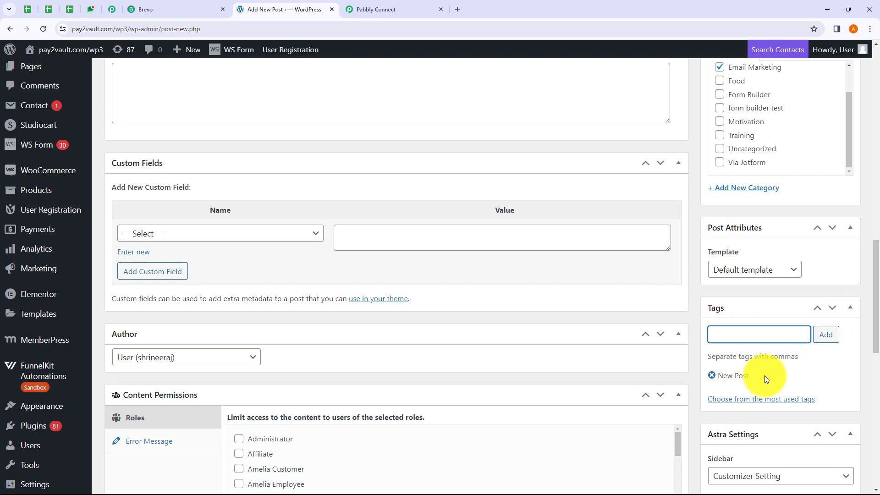
Apply the WishList Member protection settings and return to the top of the post.
scroll(662, 310, down, 4)
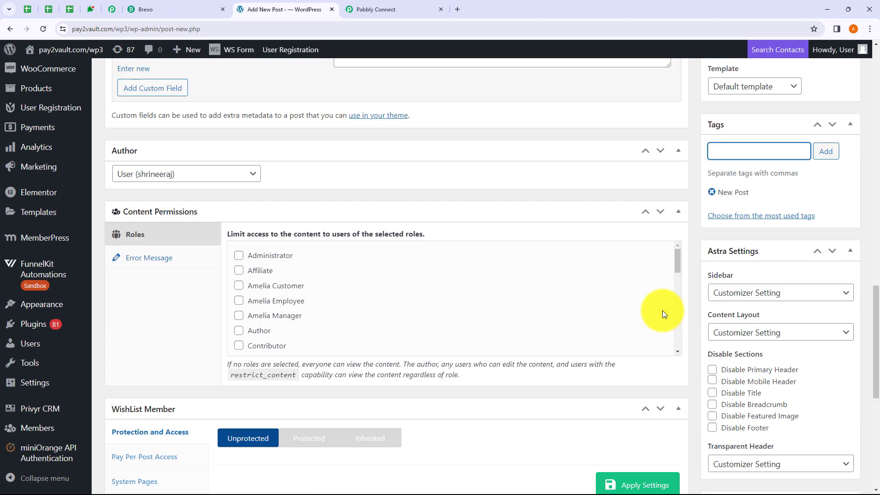
scroll(662, 309, down, 1)
scroll(777, 306, down, 2)
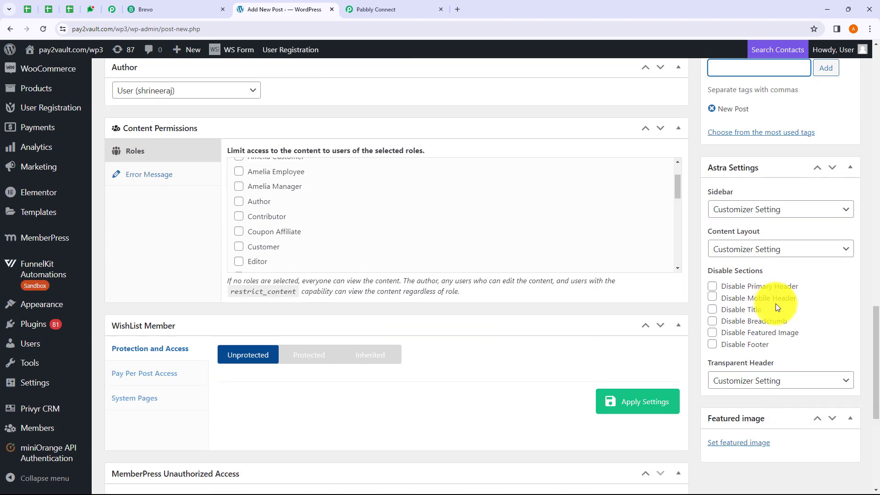
scroll(777, 306, down, 1)
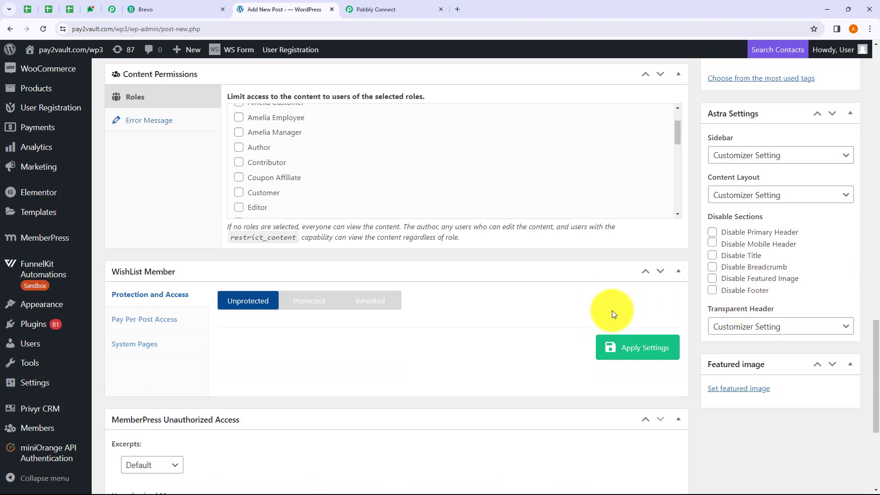
click(640, 360)
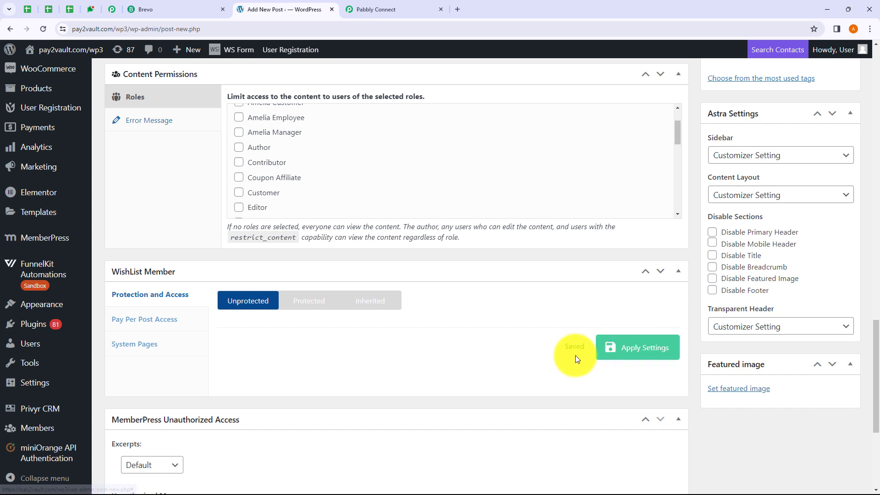
scroll(535, 285, up, 4)
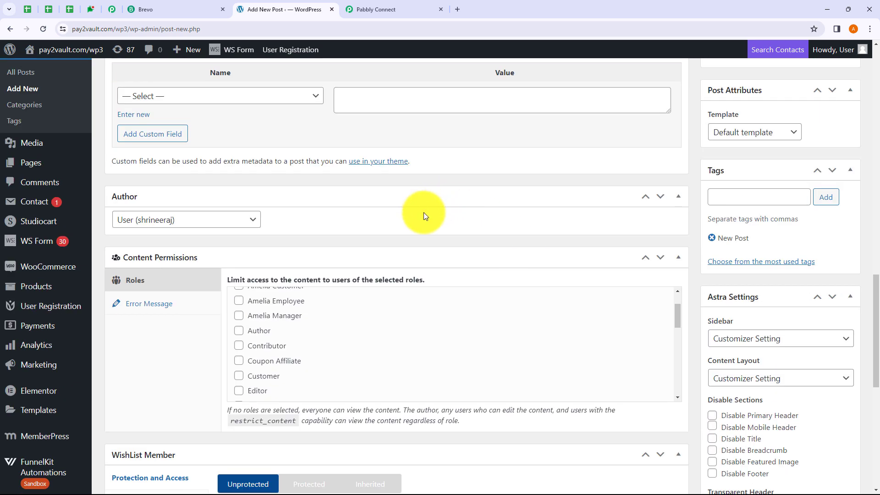
scroll(529, 281, up, 8)
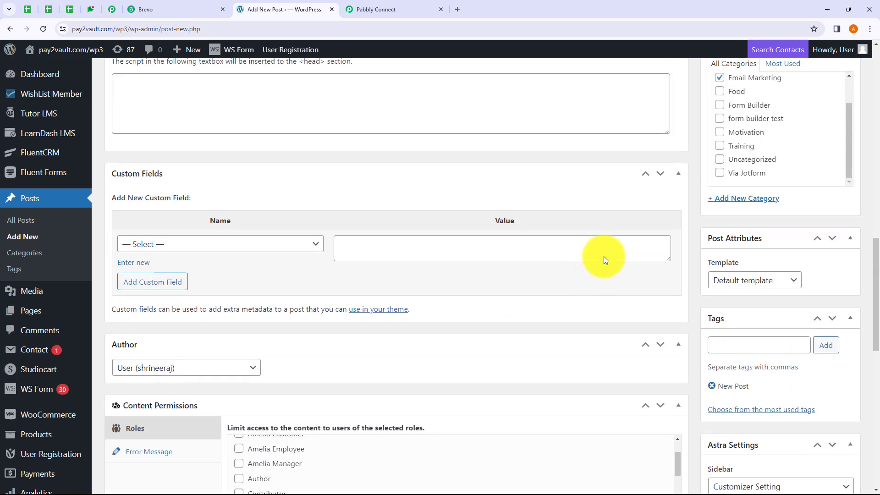
scroll(604, 257, up, 6)
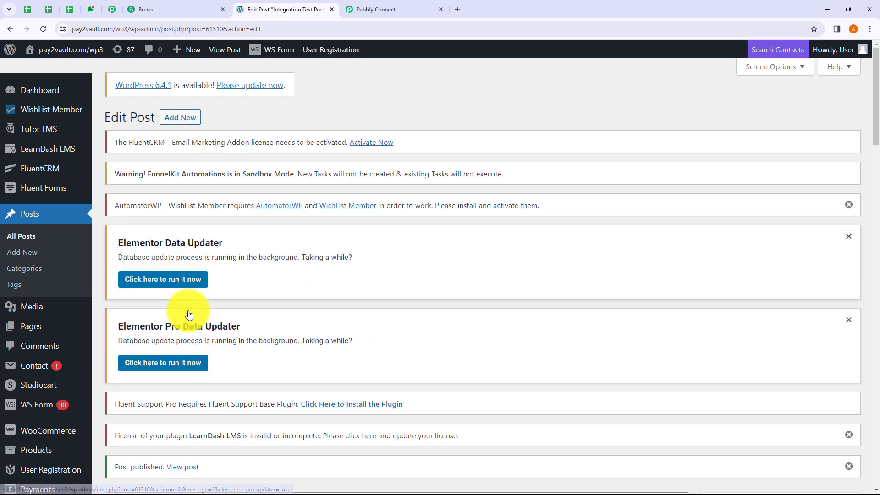
View the published Integration Test Post on the live site, then go back to Pabbly Connect.
scroll(187, 314, down, 4)
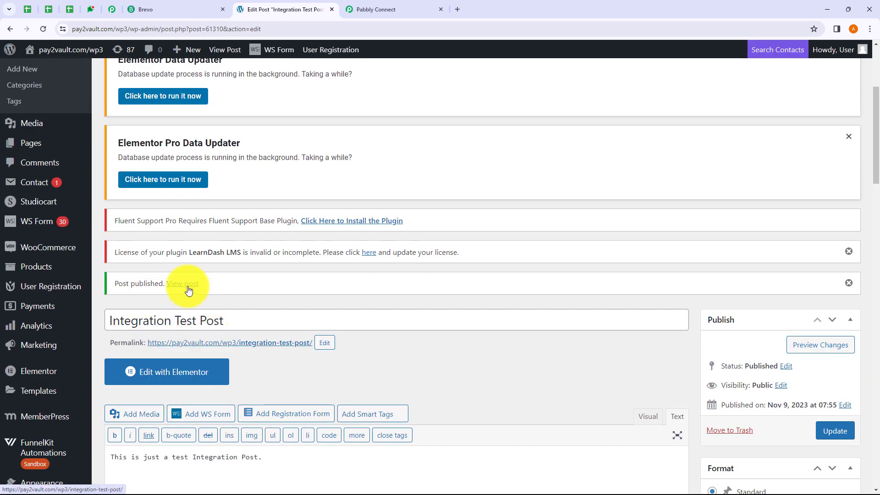
click(187, 285)
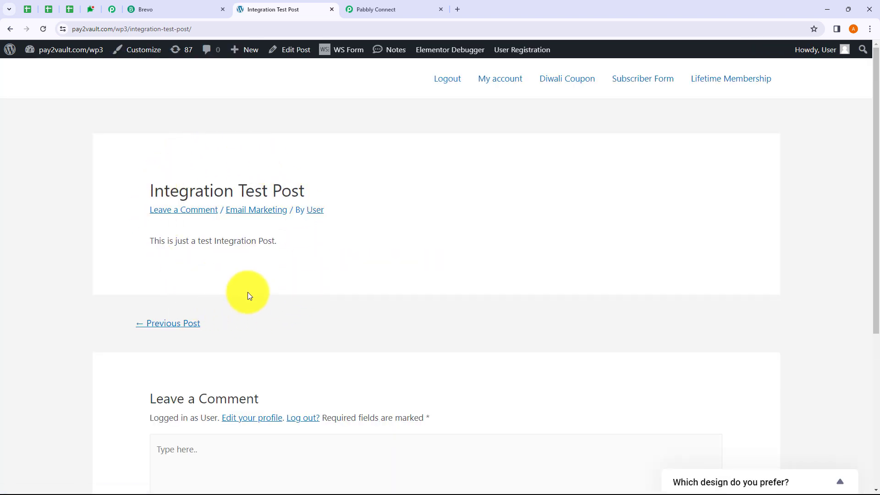
click(365, 13)
Inspect the captured tag fields, including the tag name New Post.
scroll(467, 210, down, 8)
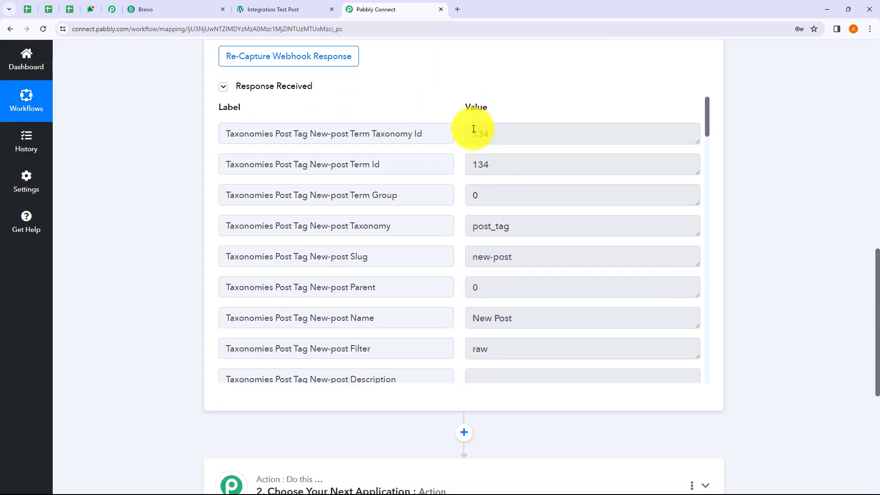
scroll(522, 181, down, 2)
click(534, 225)
drag(532, 227, 473, 226)
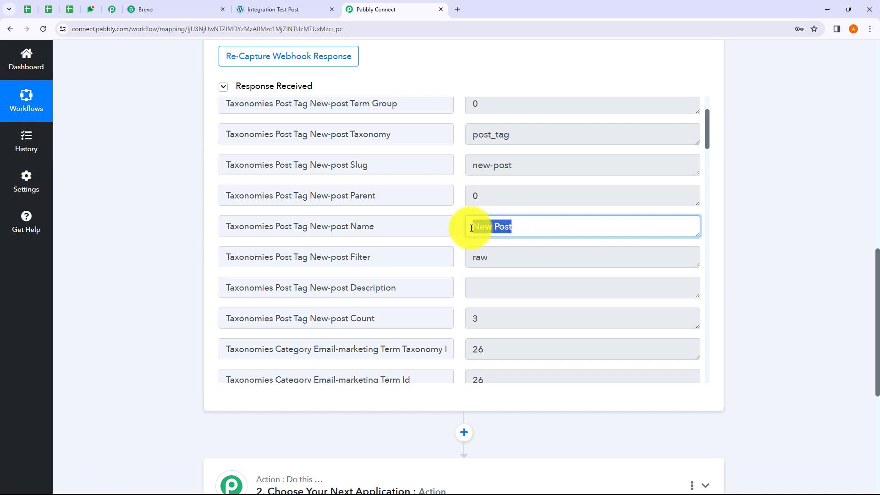
click(542, 227)
scroll(524, 222, down, 3)
scroll(524, 223, down, 3)
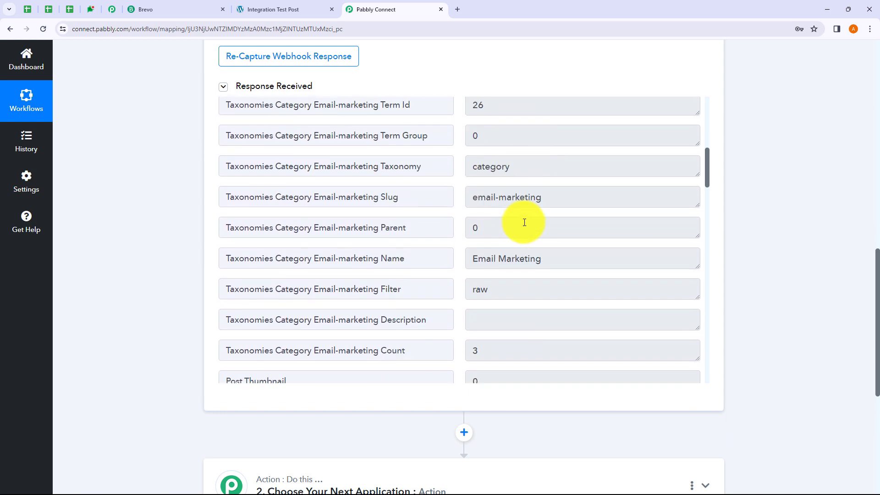
drag(558, 196, 471, 197)
scroll(545, 226, down, 6)
scroll(546, 227, down, 12)
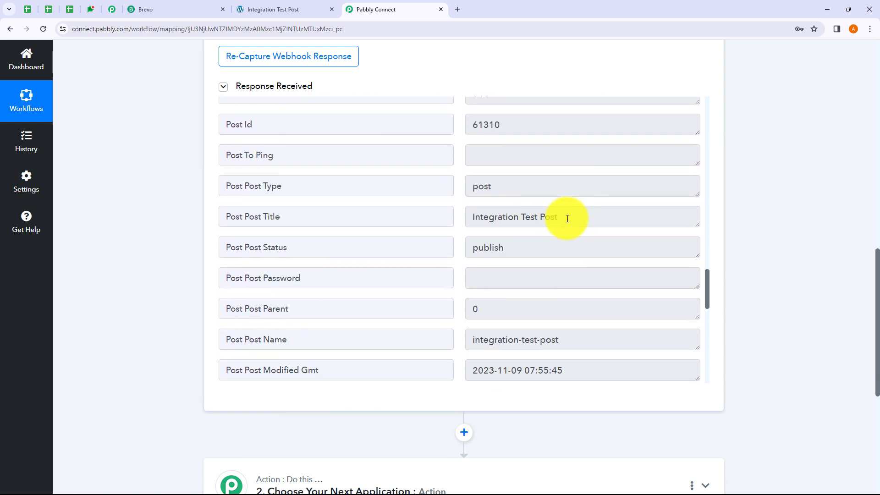
Check the captured post title, publish status, modified date and content text.
drag(545, 227, 483, 224)
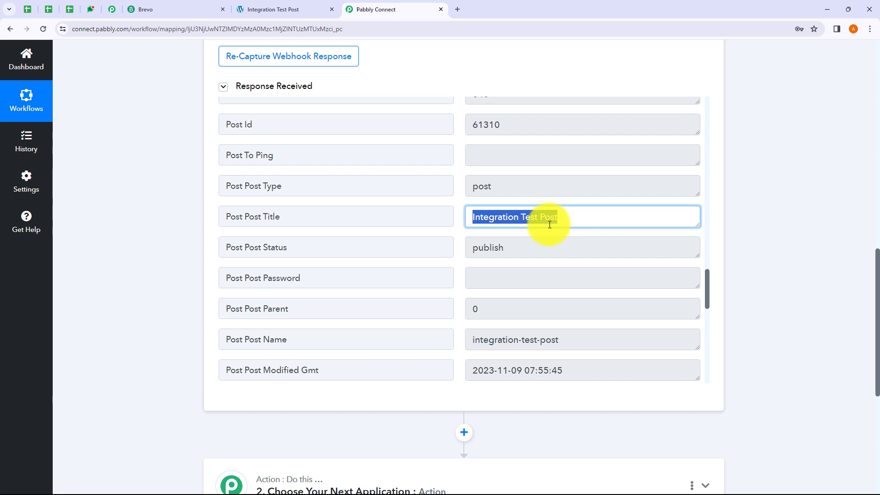
drag(520, 247, 469, 248)
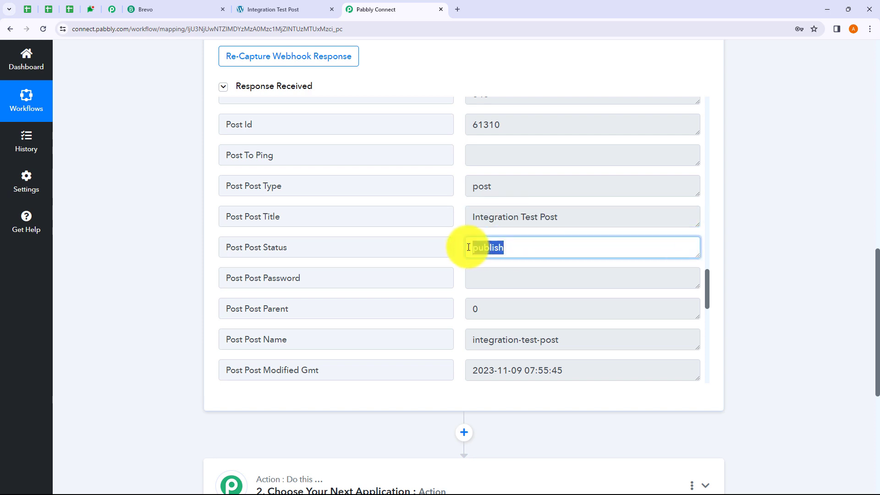
click(527, 247)
scroll(529, 247, down, 2)
scroll(529, 248, down, 3)
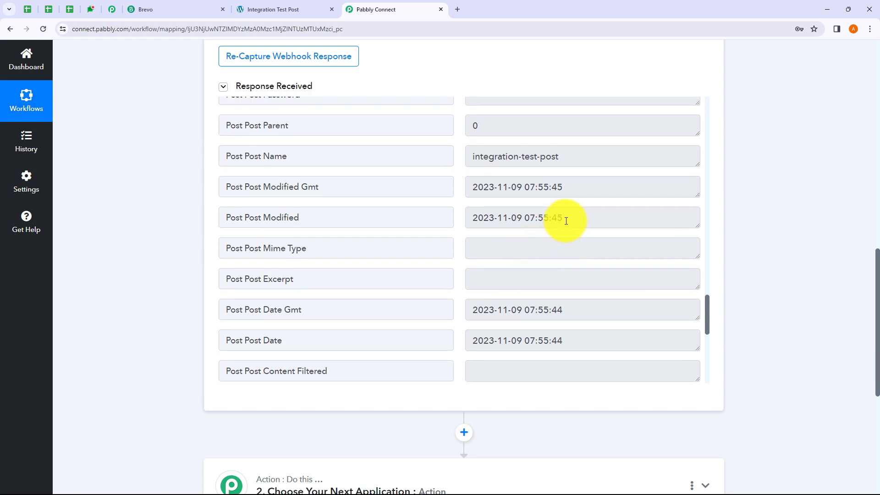
drag(566, 219, 489, 219)
click(576, 323)
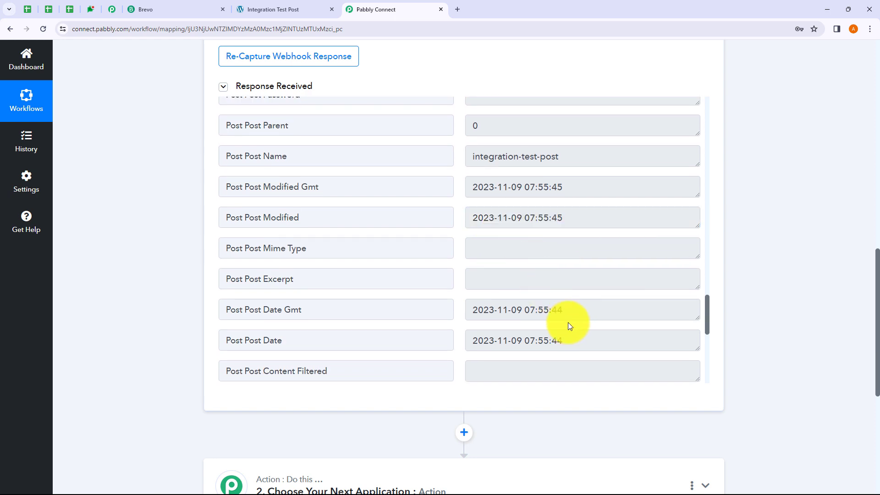
scroll(568, 322, down, 4)
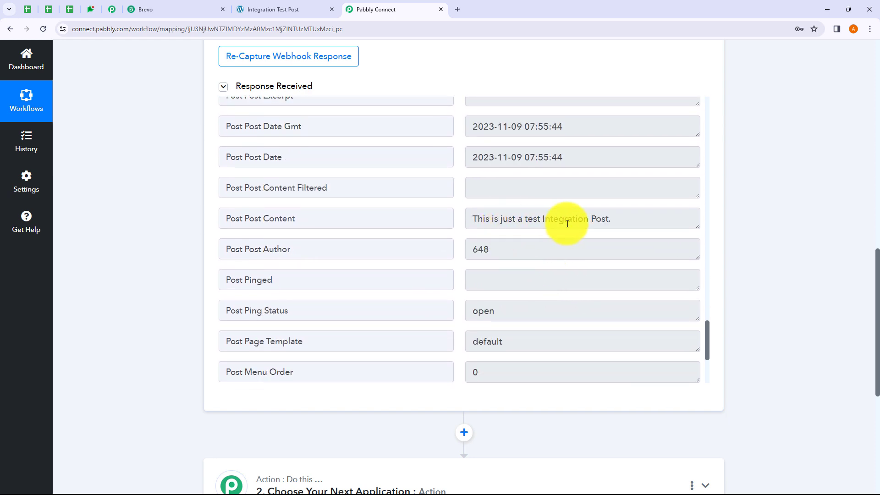
drag(475, 219, 613, 221)
click(613, 221)
scroll(612, 223, down, 3)
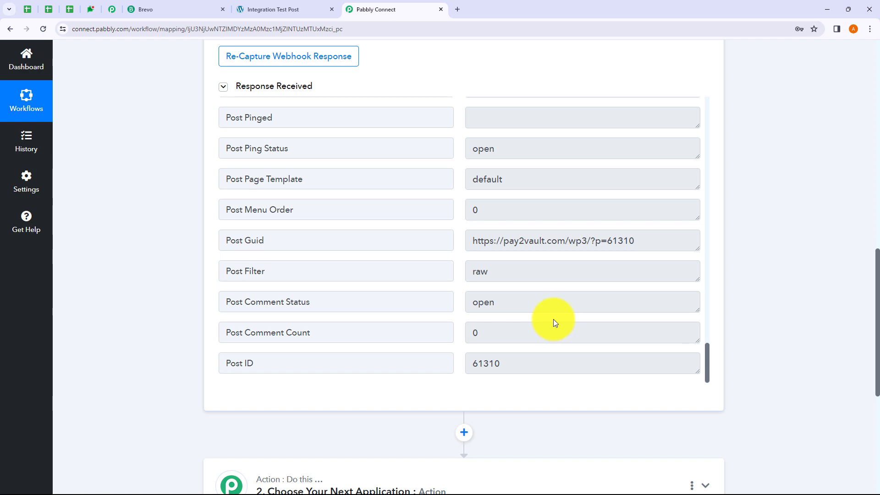
scroll(747, 281, up, 8)
scroll(747, 282, up, 5)
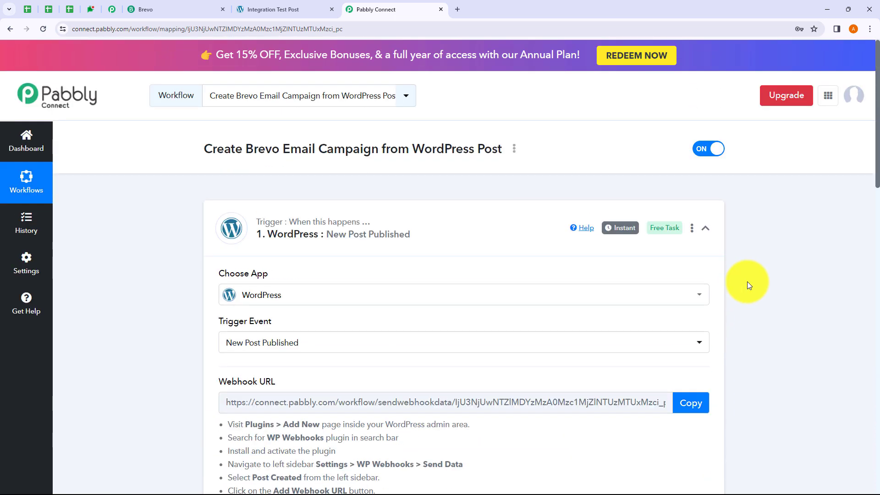
Collapse the WordPress trigger and set the action to Brevo's Create an Email Campaign event.
click(433, 240)
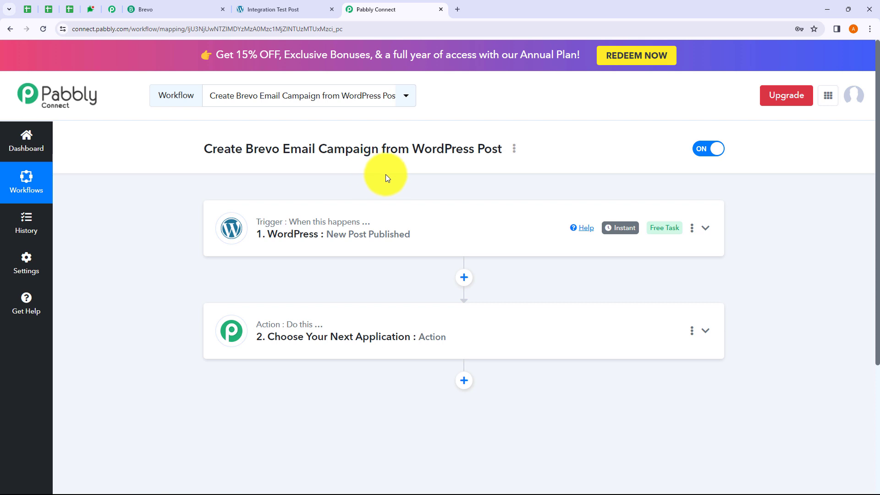
scroll(385, 173, down, 2)
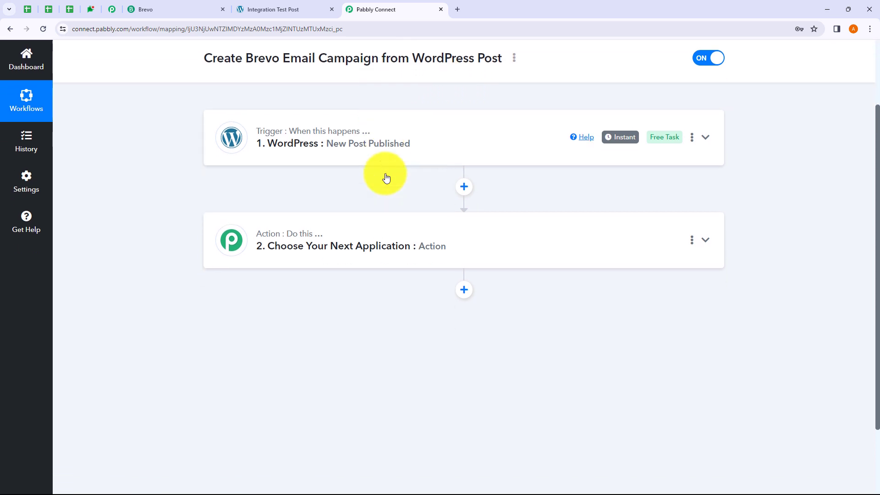
click(339, 238)
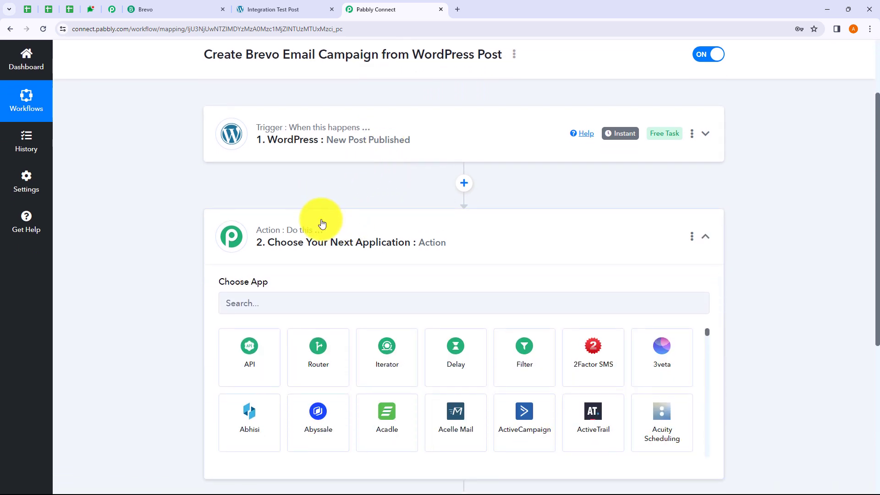
scroll(273, 251, down, 1)
click(272, 255)
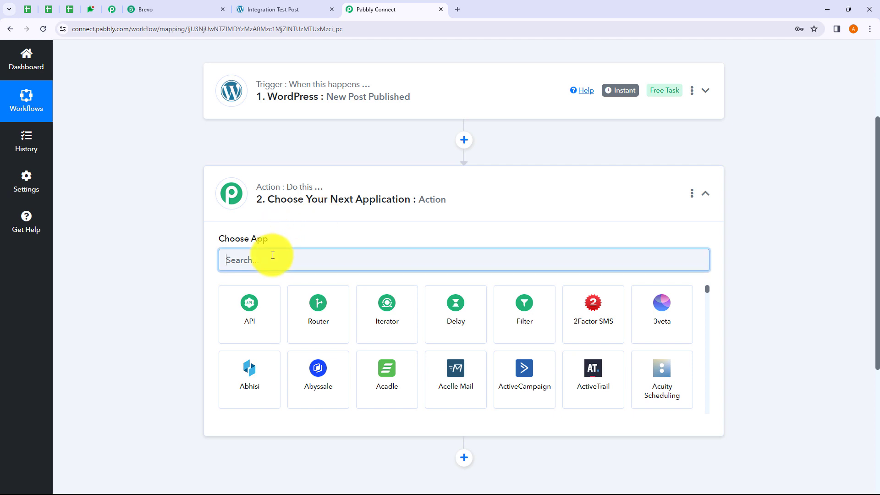
text(Brevo)
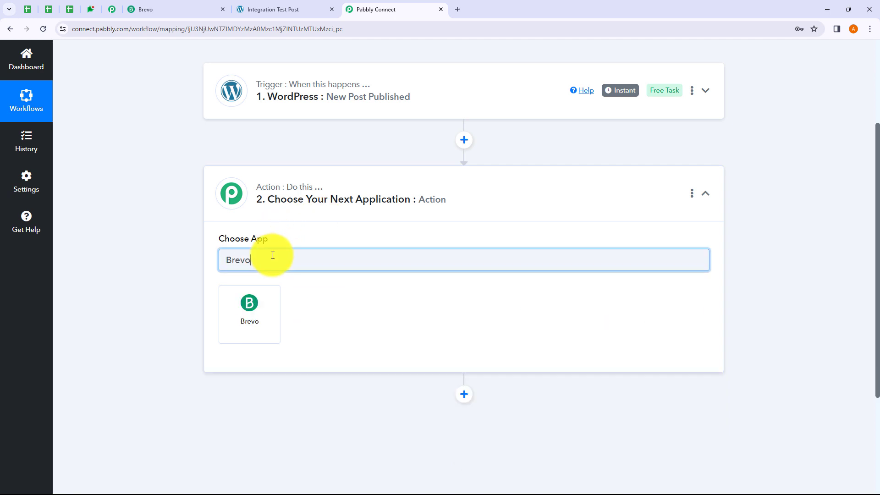
click(251, 310)
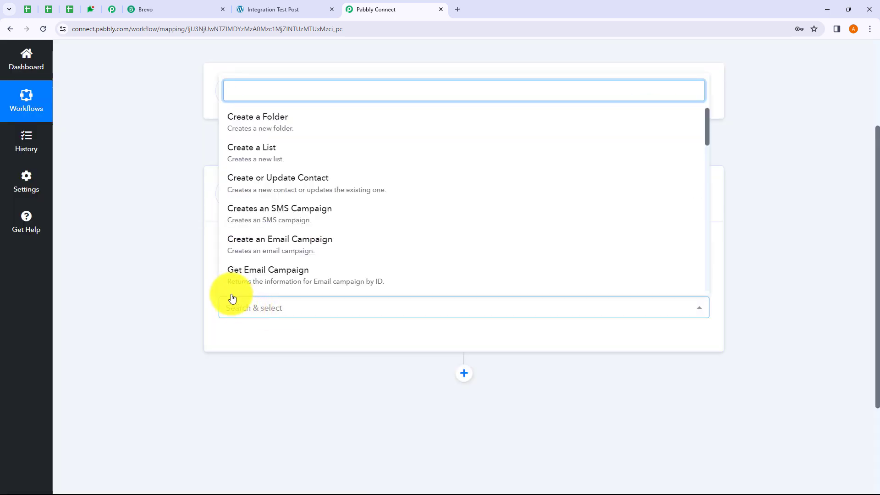
click(287, 248)
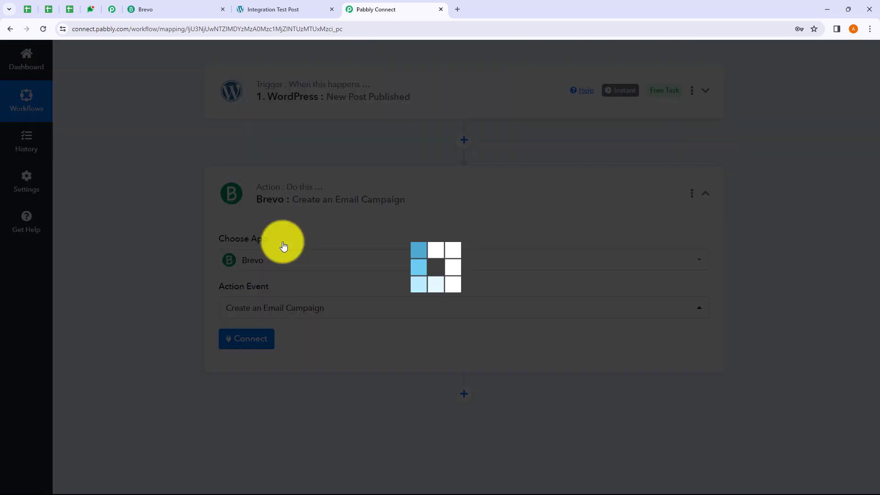
click(259, 341)
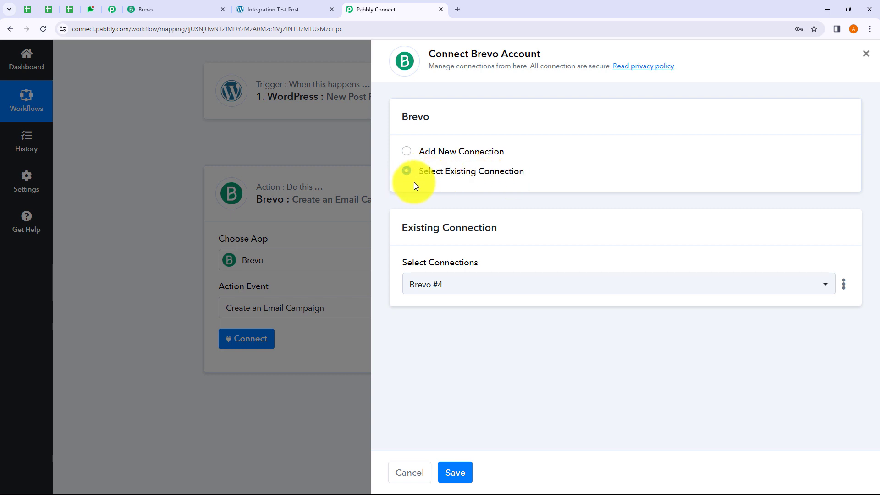
click(471, 289)
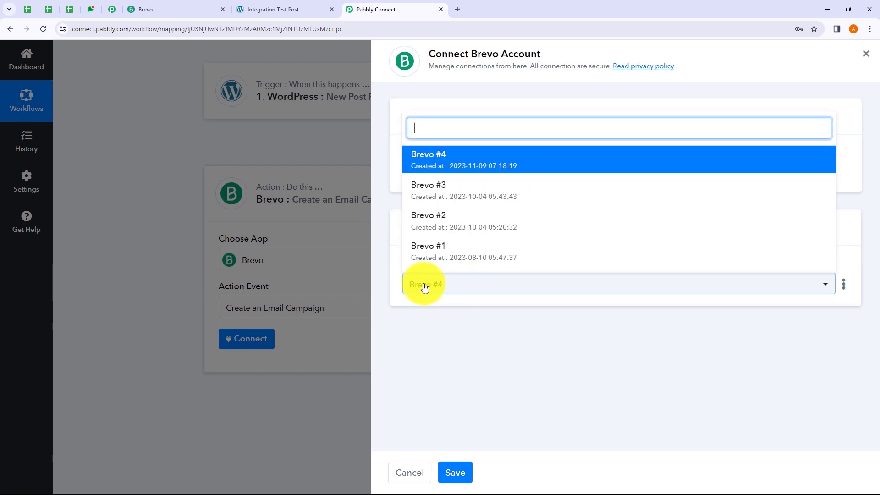
click(481, 328)
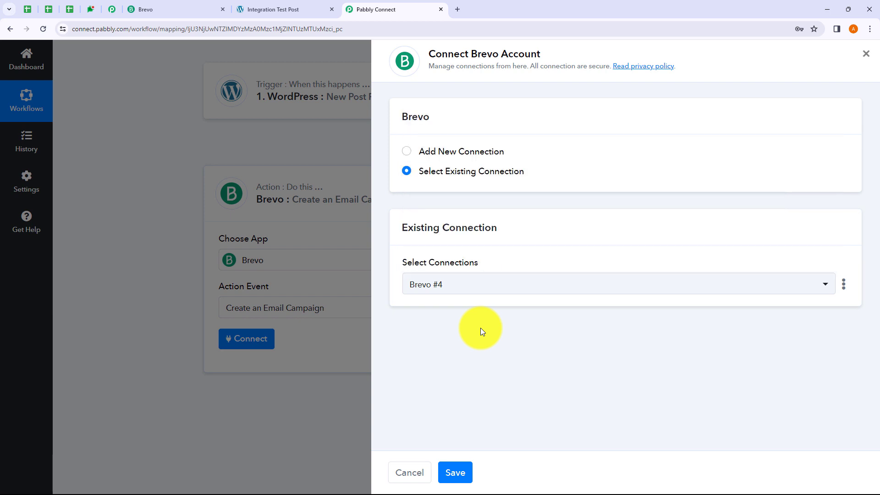
click(407, 153)
scroll(495, 229, down, 1)
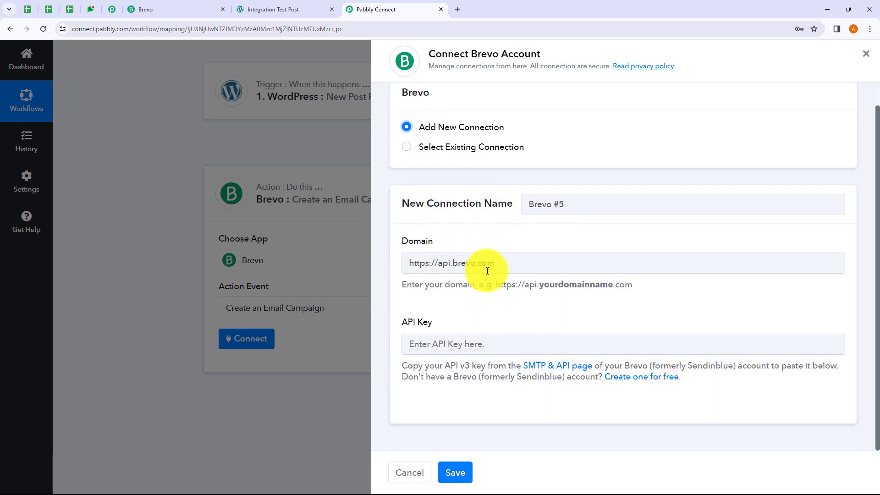
drag(501, 263, 406, 263)
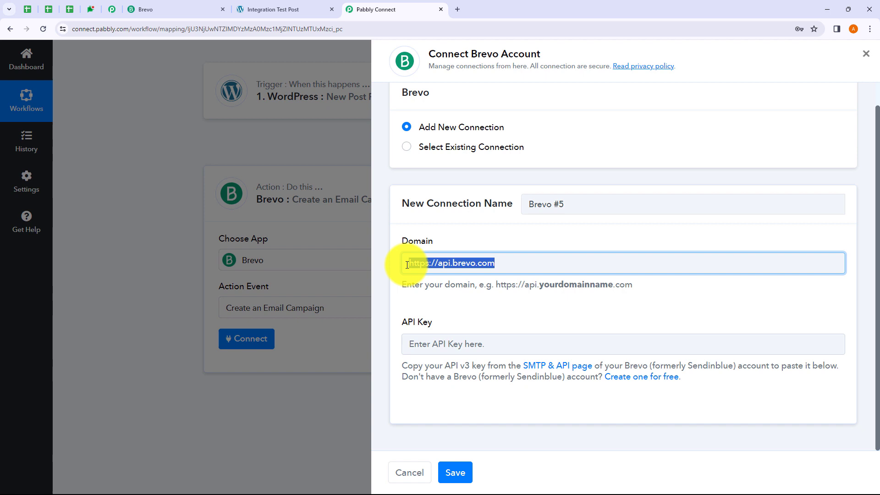
click(485, 302)
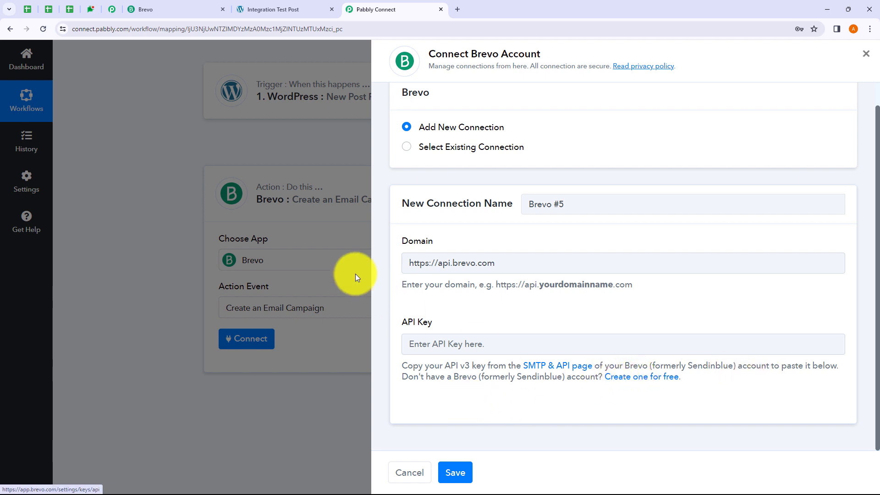
Generate a Brevo API key named 'Test Integration Key' and copy it.
click(558, 369)
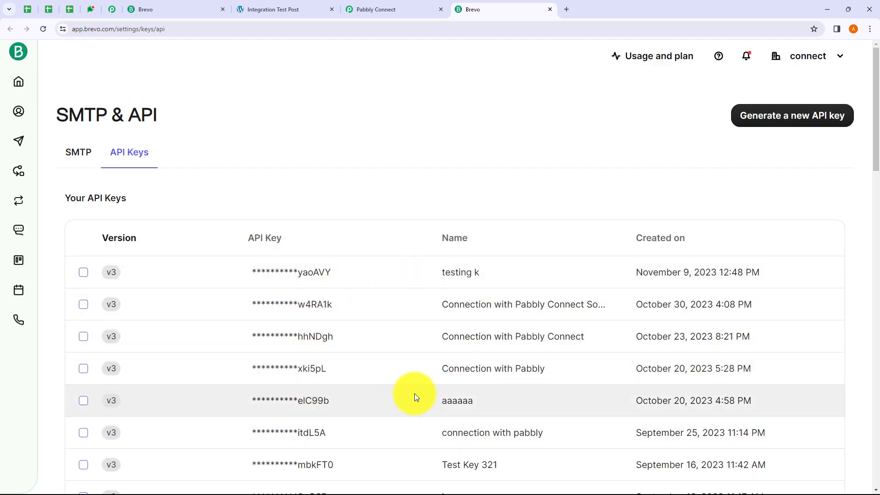
click(784, 119)
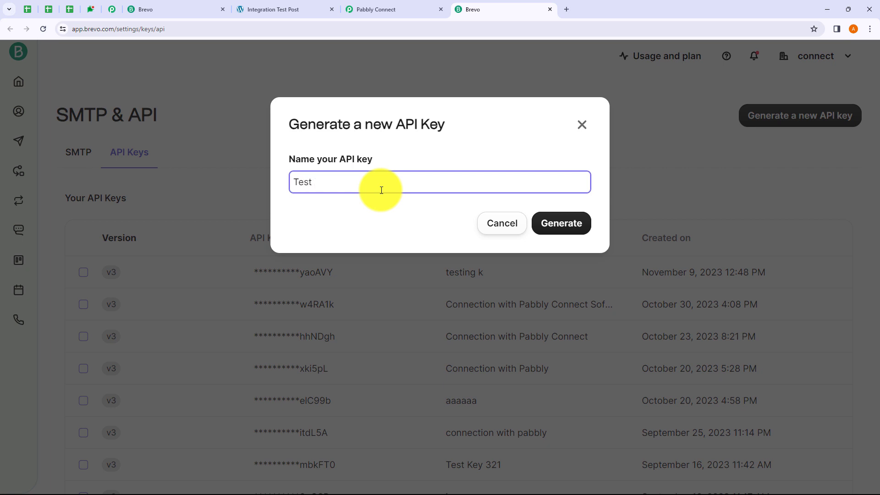
text(Test Integration Key)
click(575, 224)
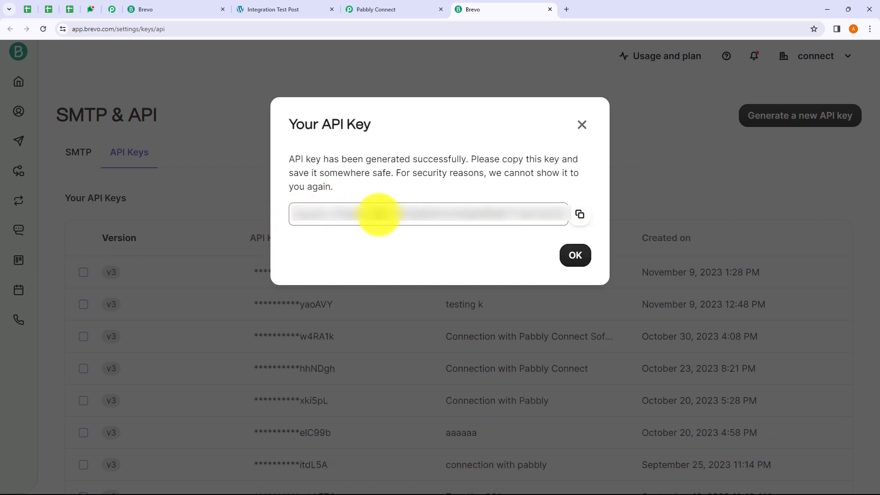
click(579, 216)
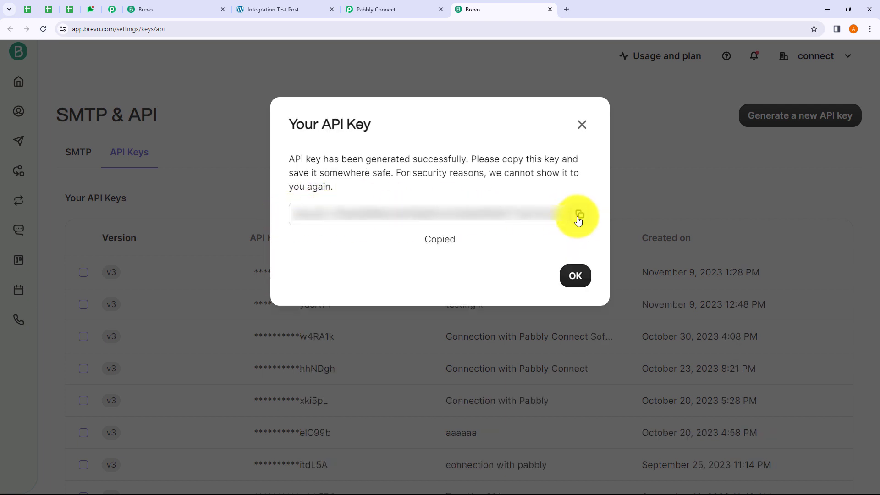
click(394, 6)
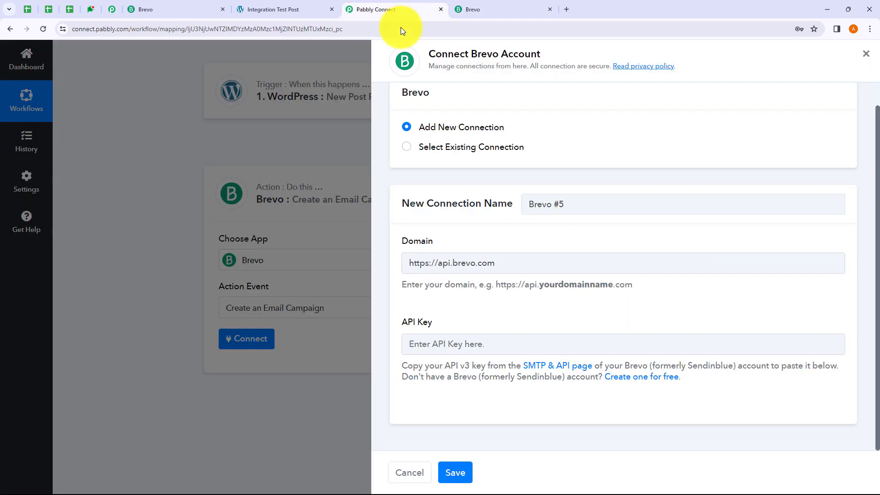
Paste the copied API key into the Brevo connection and save it.
click(441, 343)
key(ctrl+v)
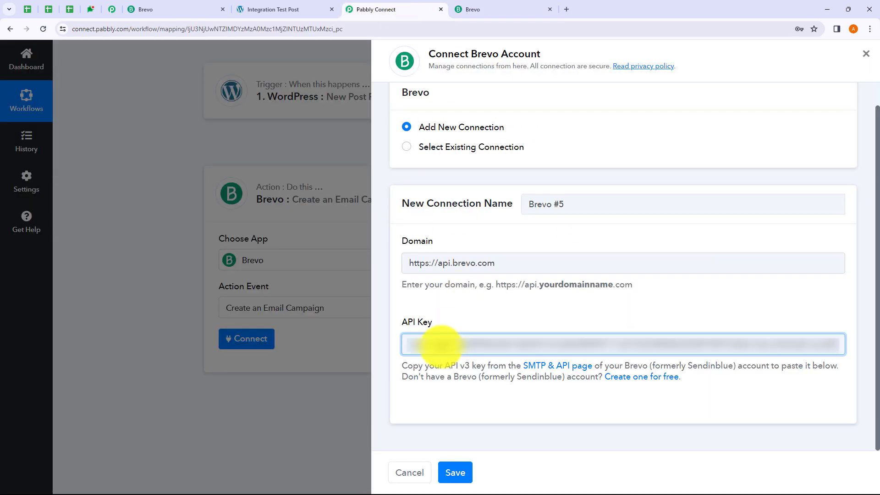
click(454, 474)
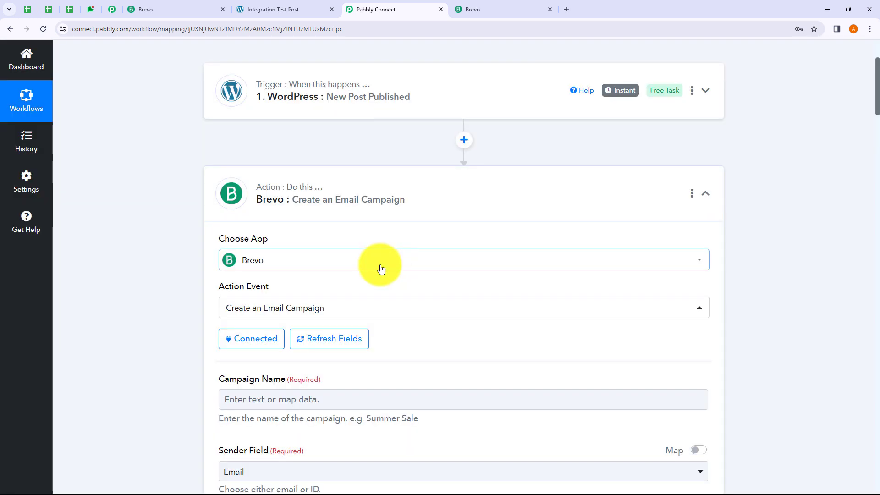
scroll(381, 269, down, 1)
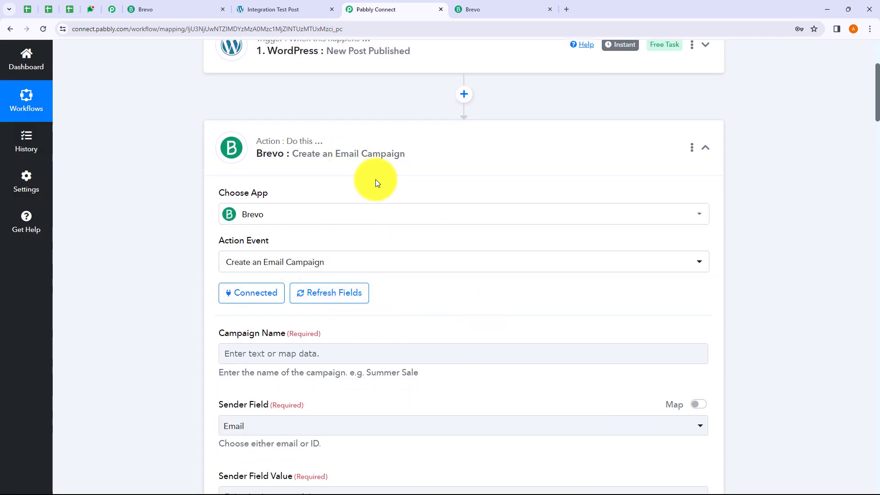
scroll(415, 195, down, 4)
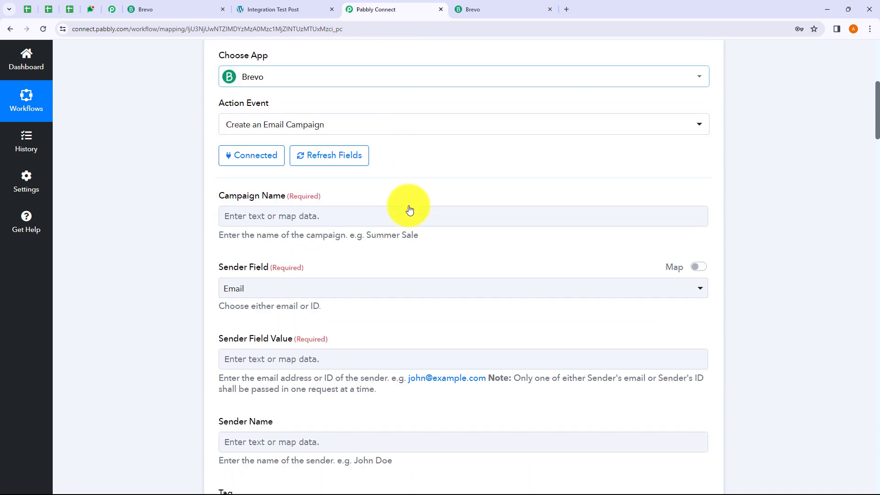
Scroll through the empty Create an Email Campaign fields to the Campaign Name input.
click(244, 245)
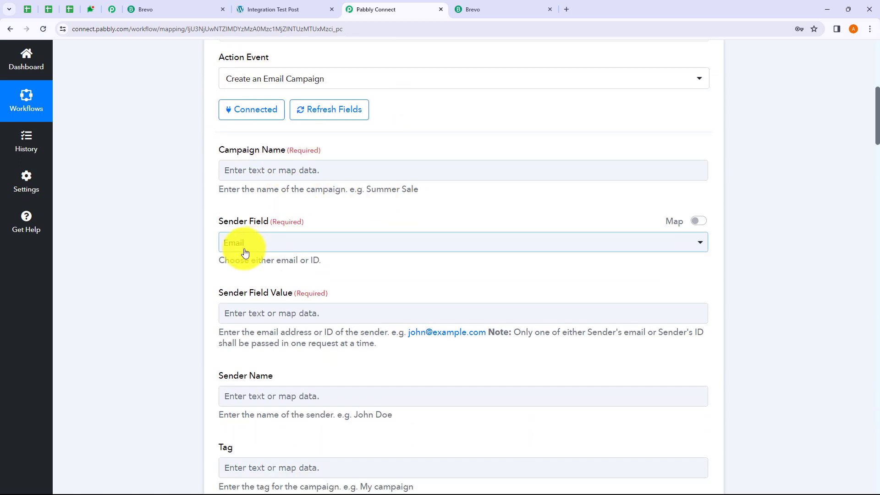
scroll(275, 298, up, 2)
scroll(302, 334, down, 4)
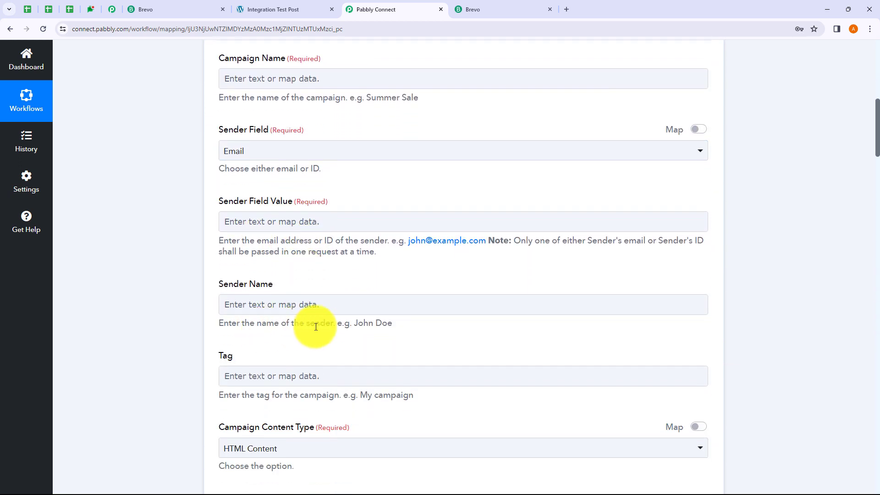
scroll(316, 327, down, 12)
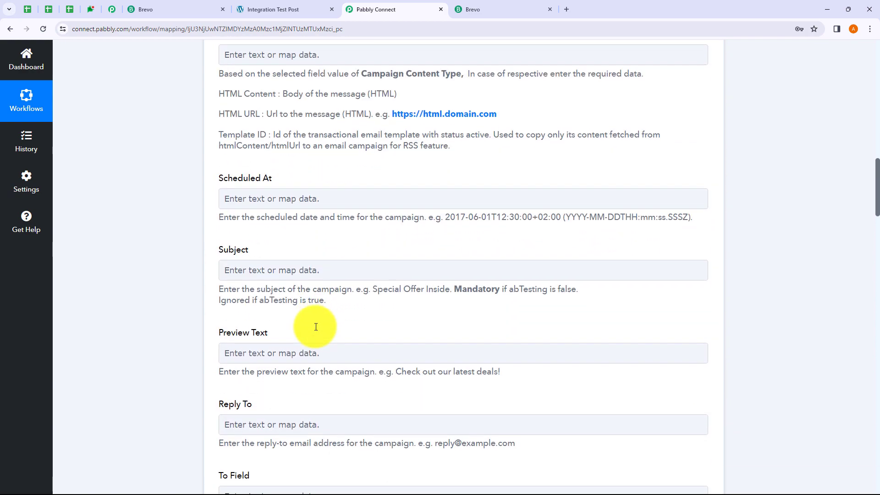
scroll(316, 327, up, 15)
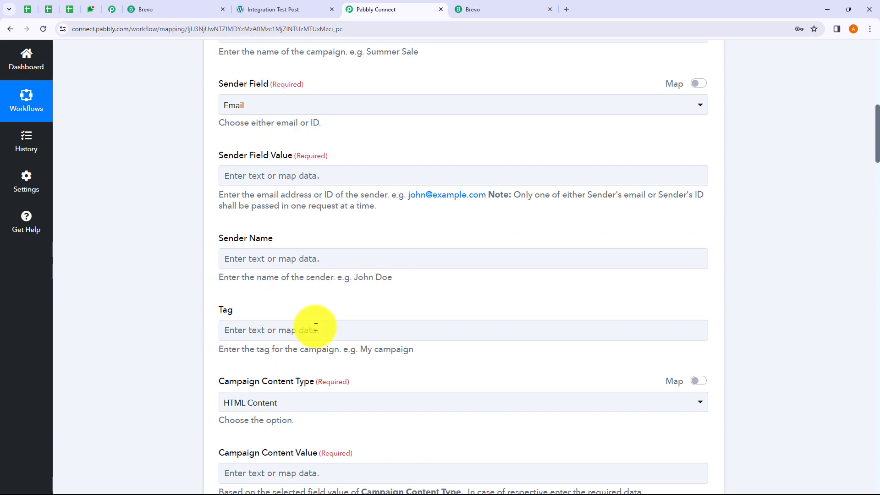
scroll(316, 326, up, 3)
scroll(304, 324, down, 3)
click(298, 261)
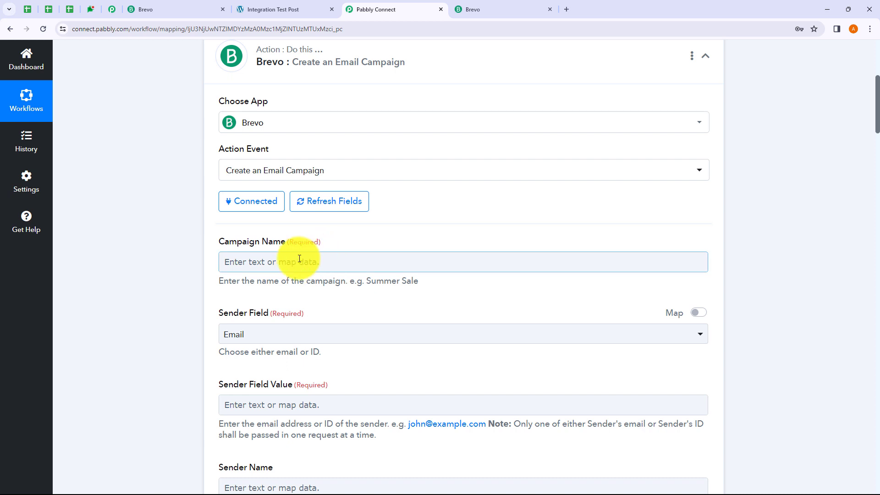
scroll(264, 251, down, 1)
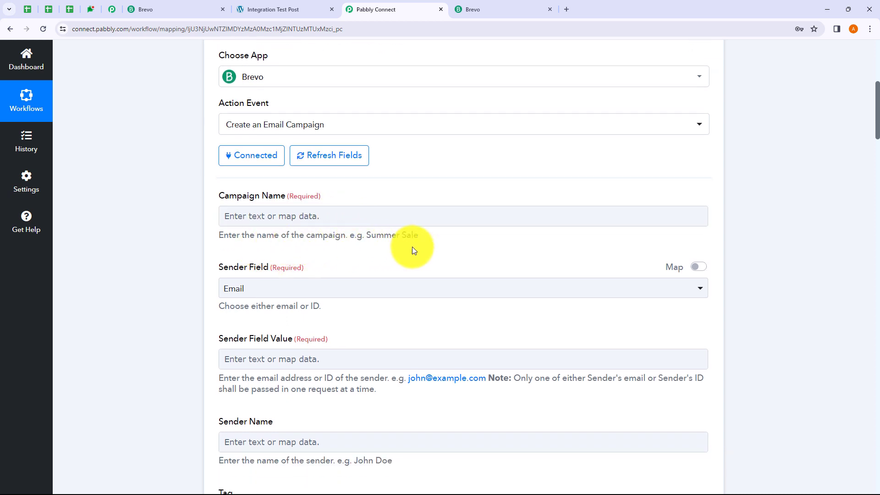
click(294, 219)
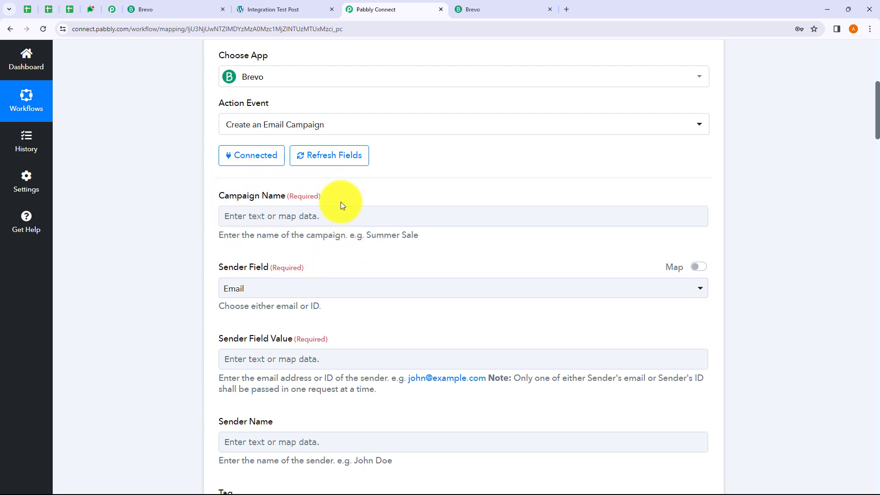
Map the WordPress Post Title ('Integration Test Post') into Campaign Name.
click(291, 216)
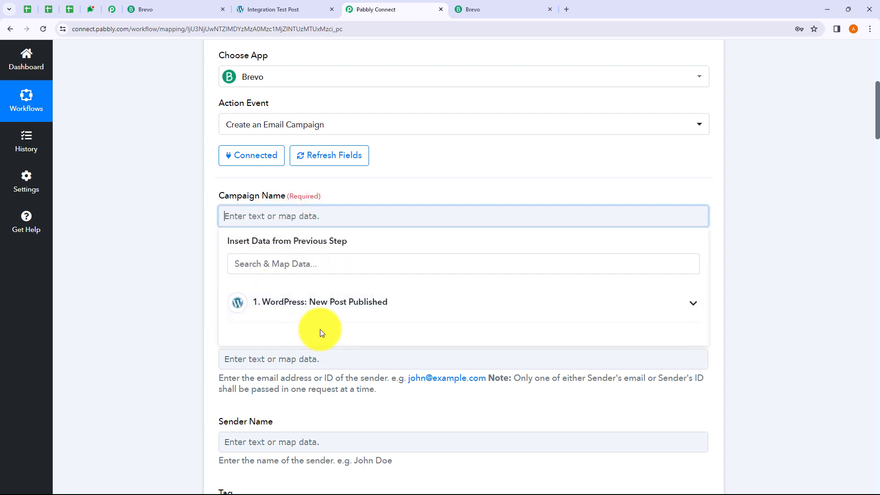
click(300, 312)
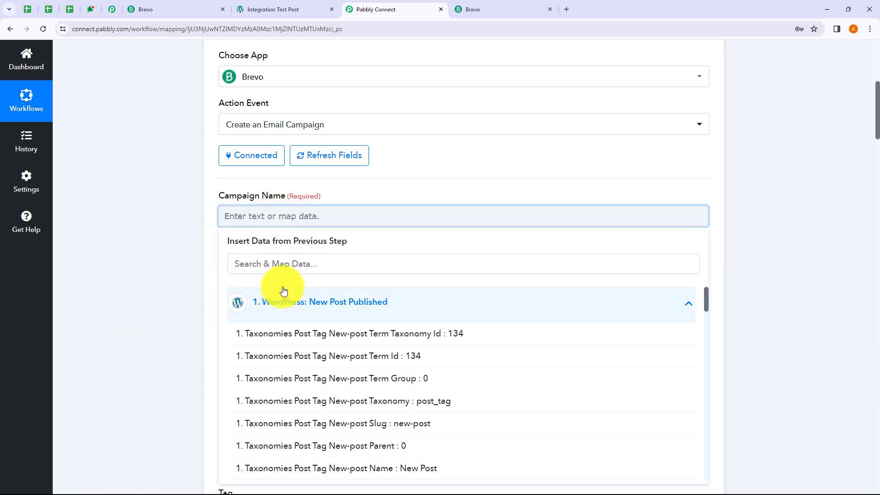
click(160, 233)
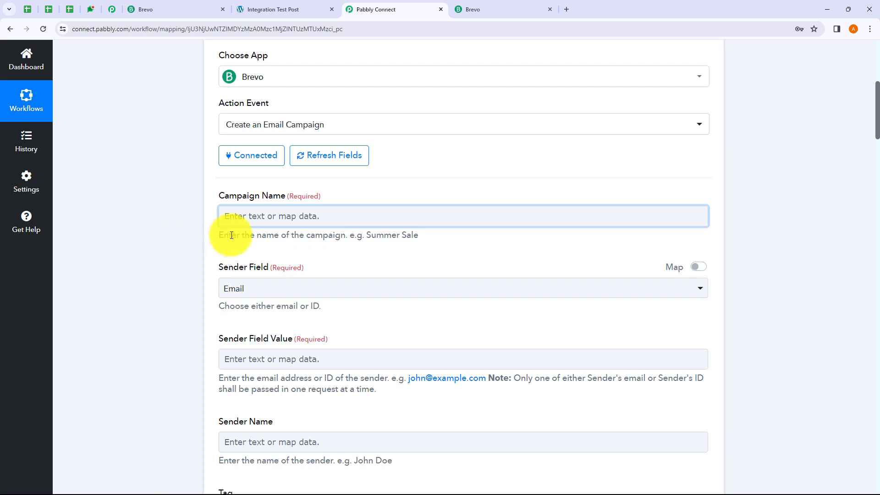
click(258, 218)
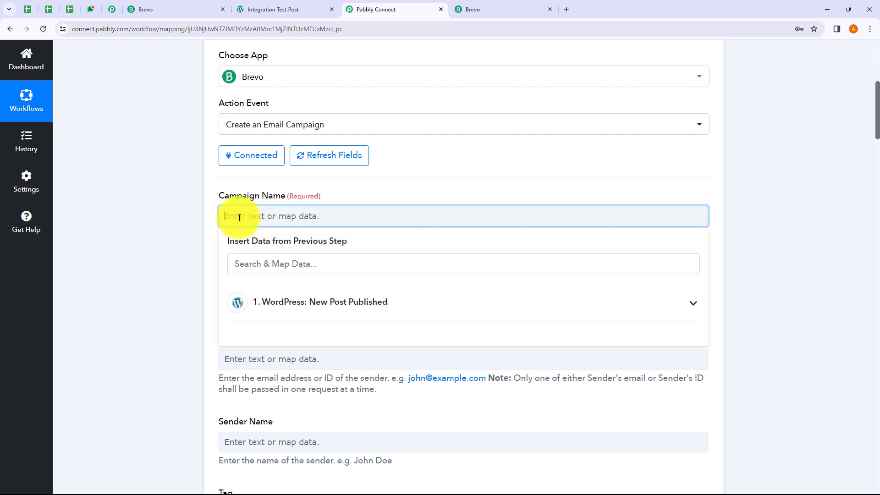
click(273, 306)
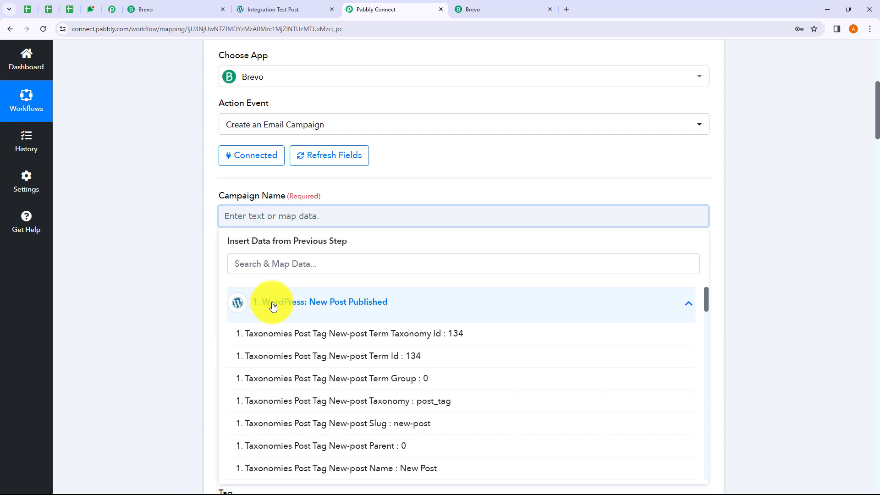
click(271, 270)
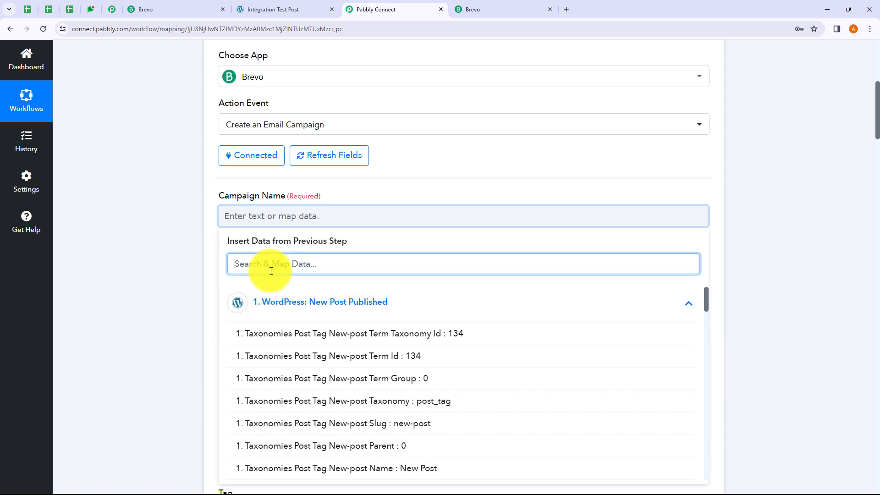
text(Test)
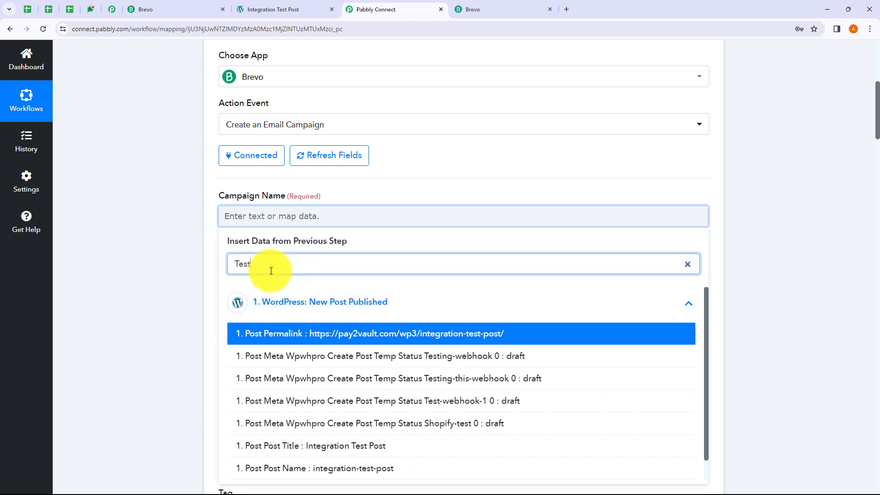
click(301, 455)
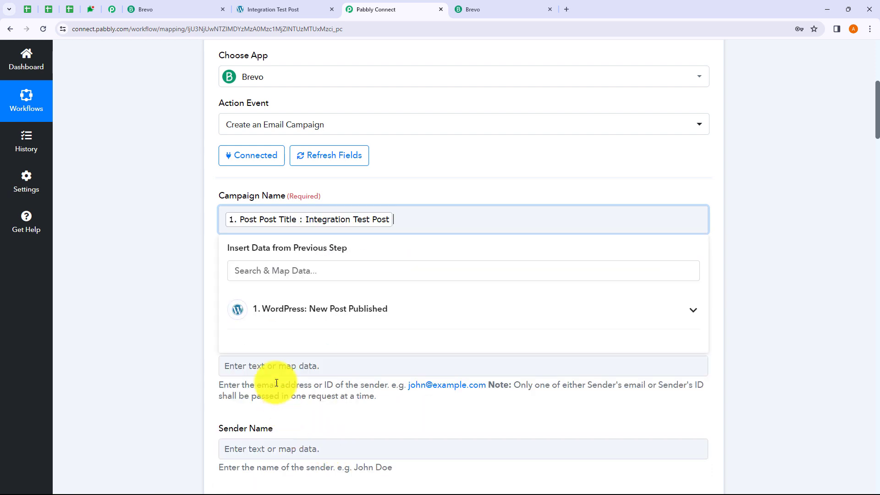
click(117, 262)
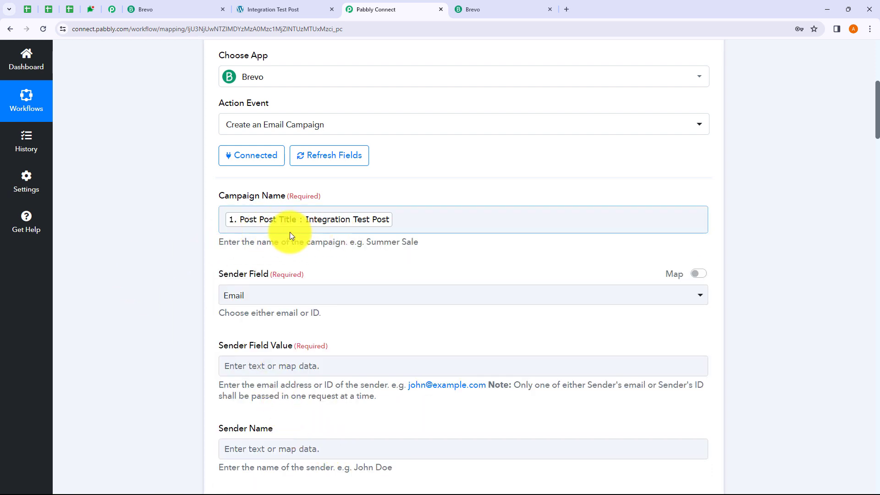
scroll(338, 236, down, 1)
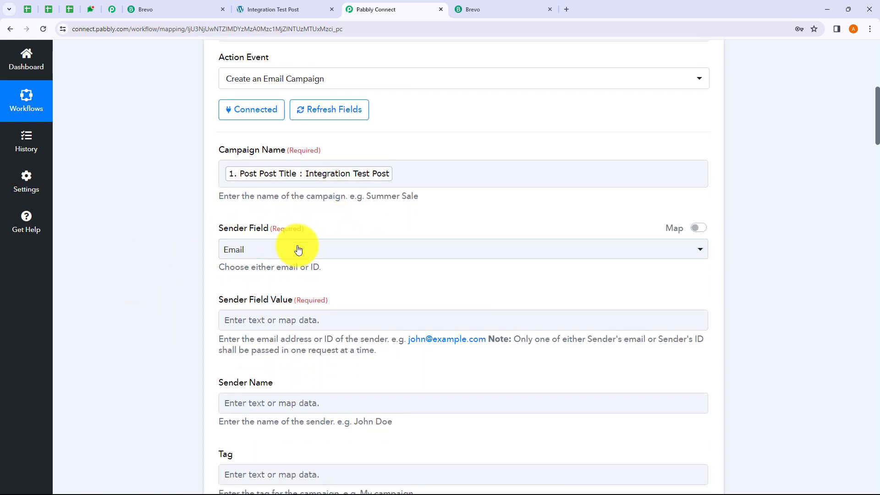
Keep the Sender Field type set to Email.
click(261, 253)
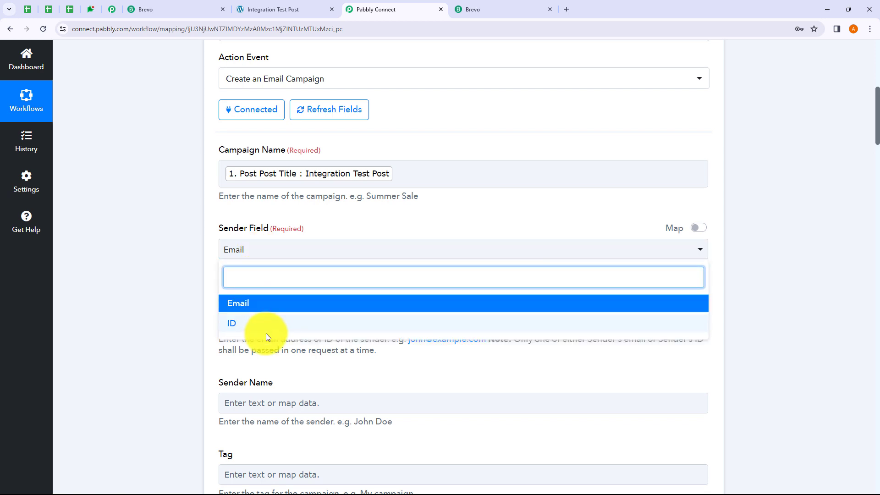
click(174, 282)
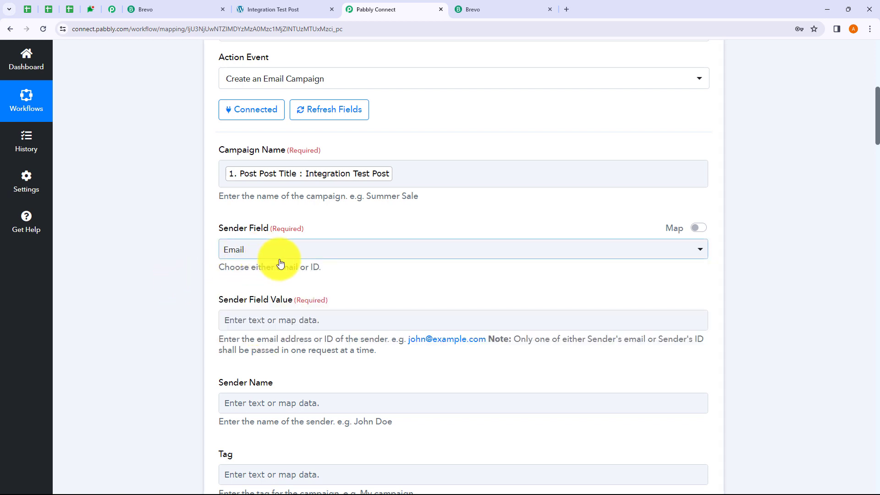
scroll(275, 261, down, 1)
Type the sender's e-mail address into Sender Field Value.
click(263, 274)
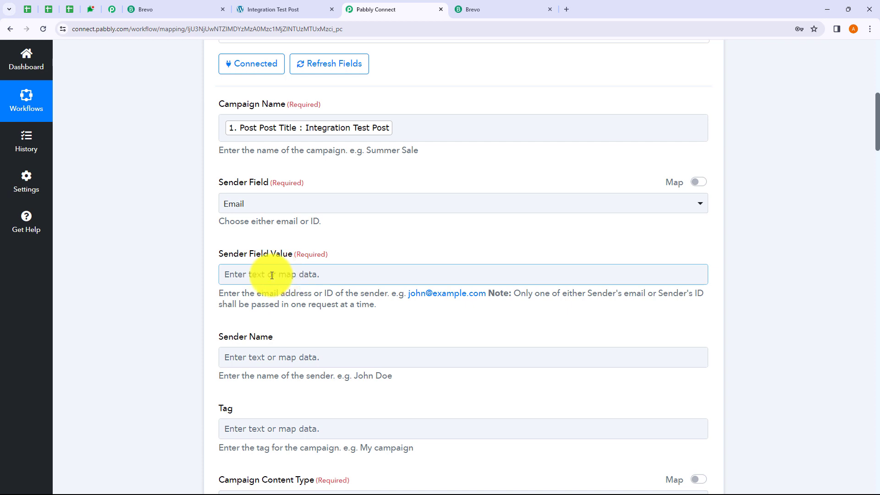
scroll(266, 288, up, 1)
scroll(255, 282, down, 2)
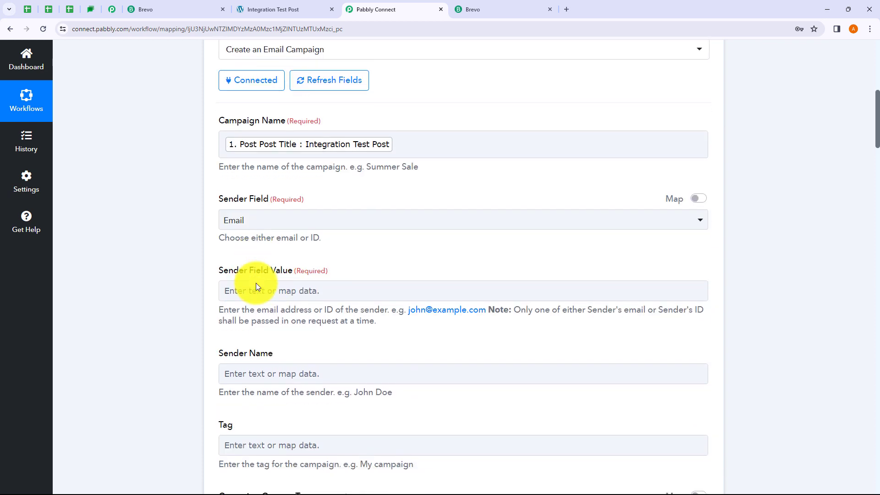
click(257, 229)
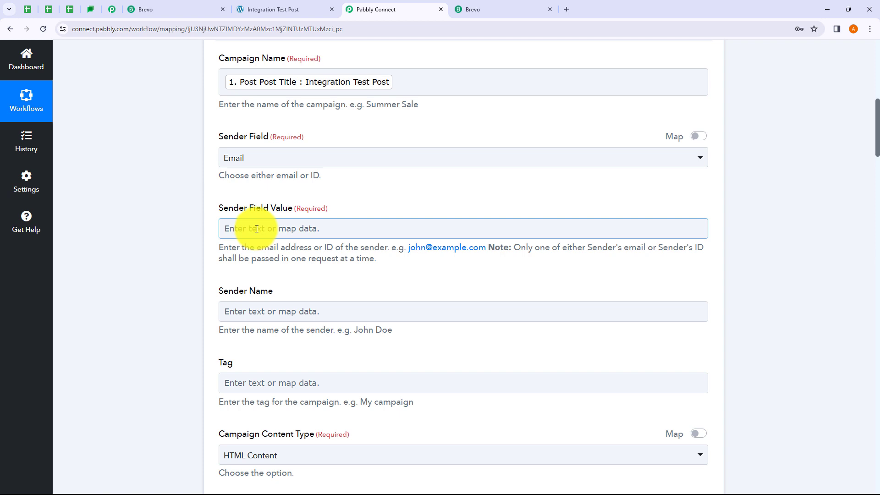
click(264, 231)
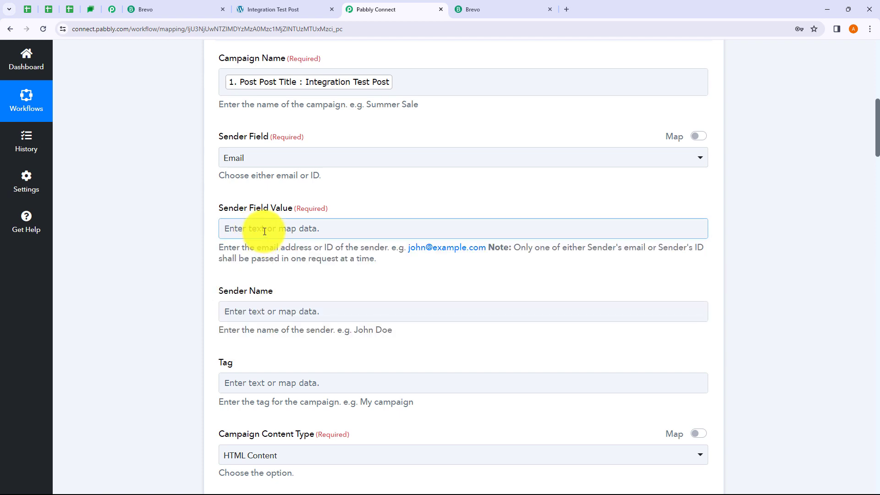
click(265, 232)
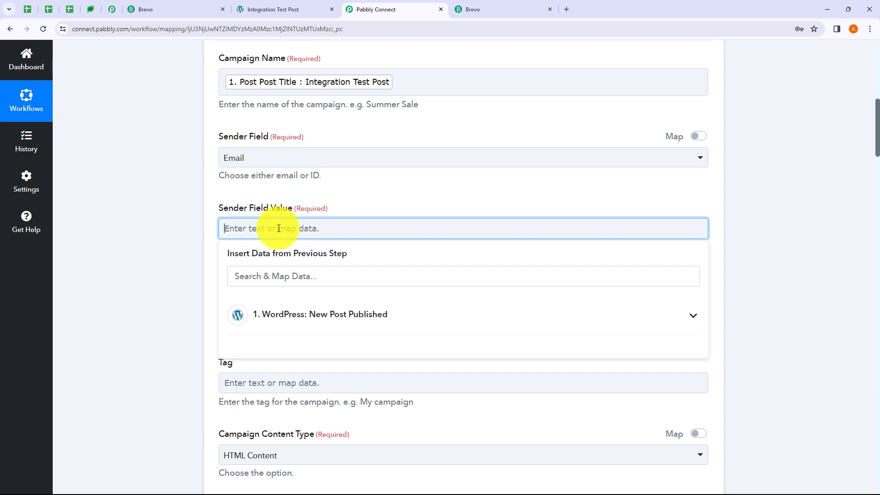
click(200, 235)
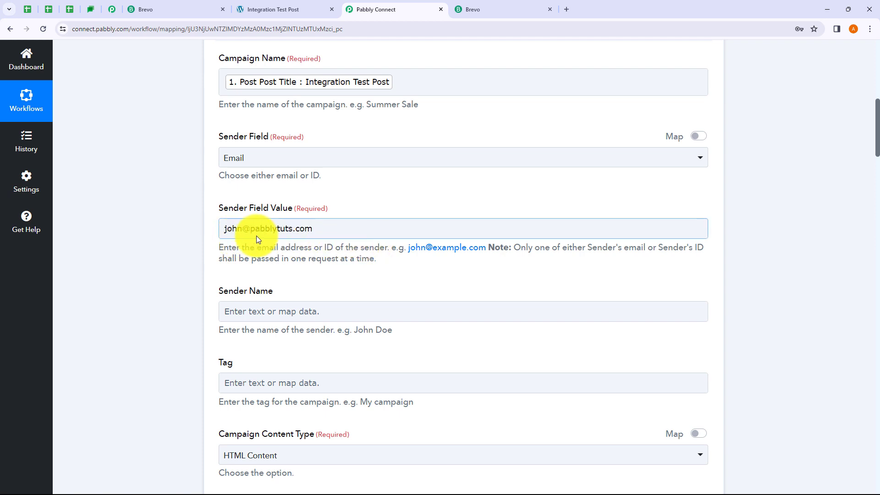
scroll(366, 229, down, 3)
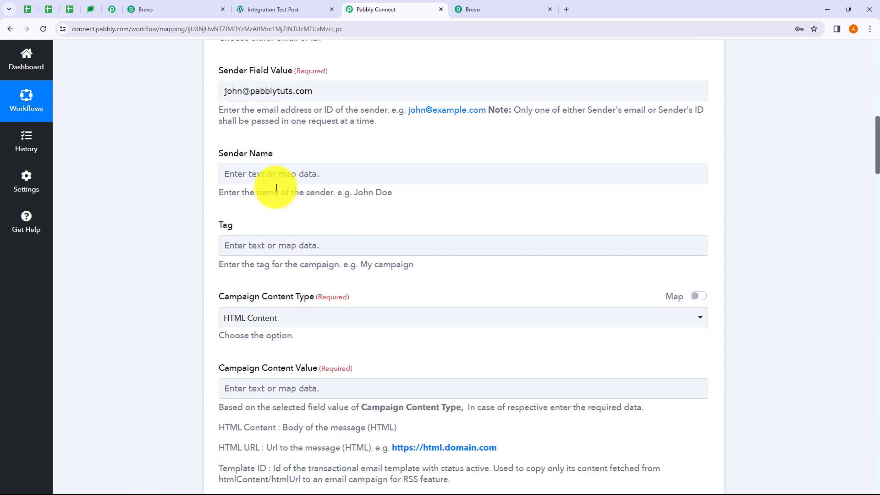
Set Sender Name to 'Pabbly Connect'.
click(266, 172)
text(Pa)
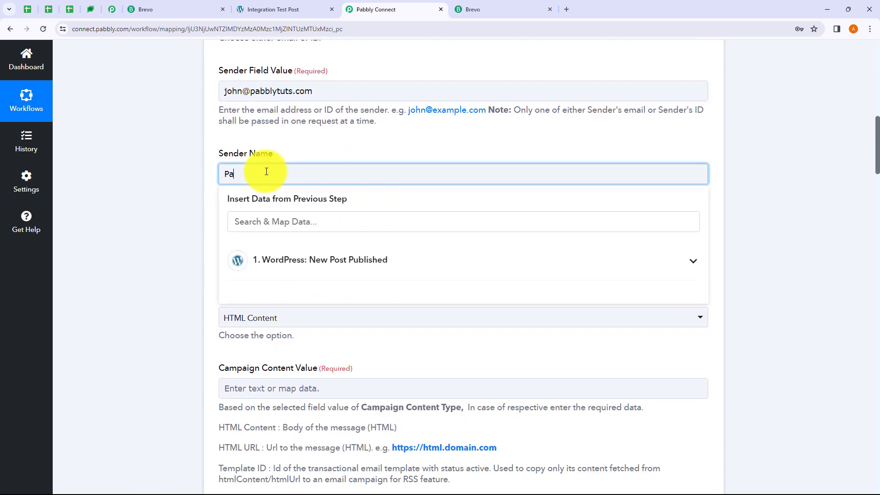
text(bbly Connect)
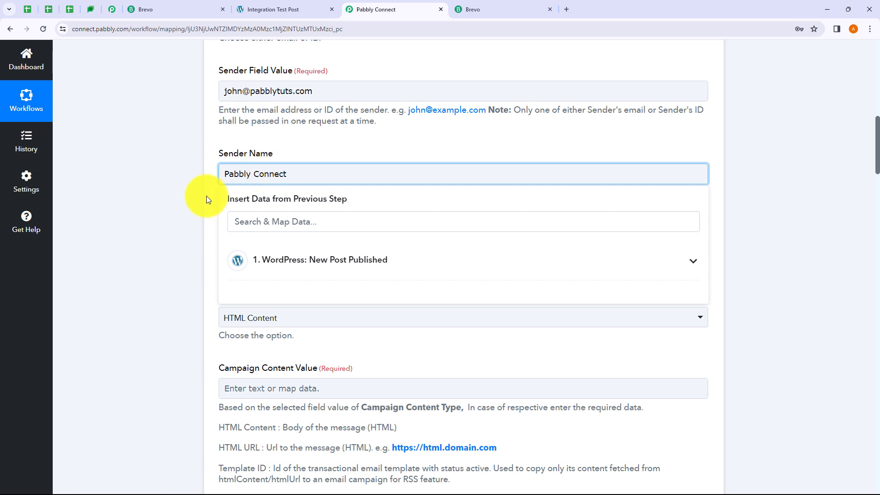
click(175, 207)
scroll(194, 200, down, 3)
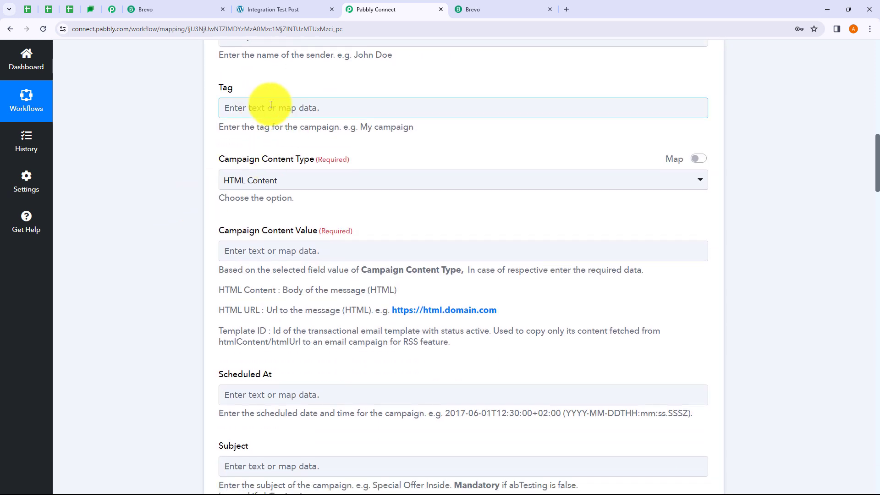
Map the WordPress post tag name 'New Post' into the Tag field.
click(275, 107)
click(301, 201)
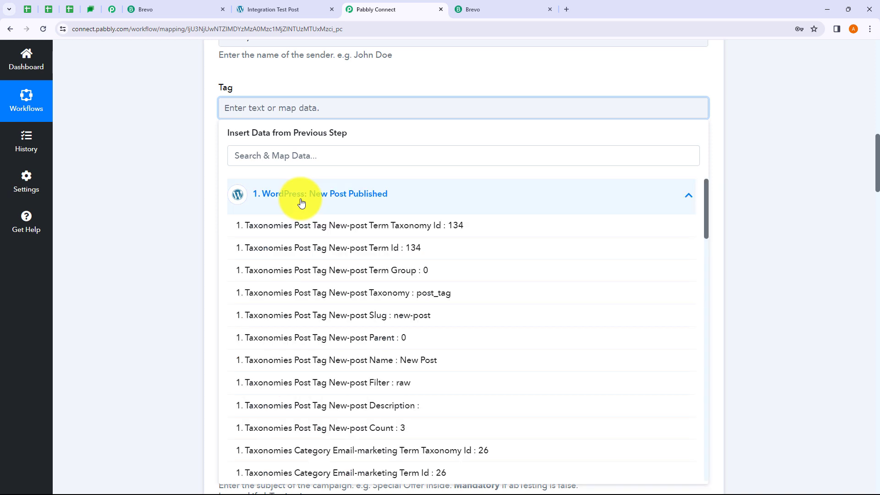
click(272, 159)
text(Tag)
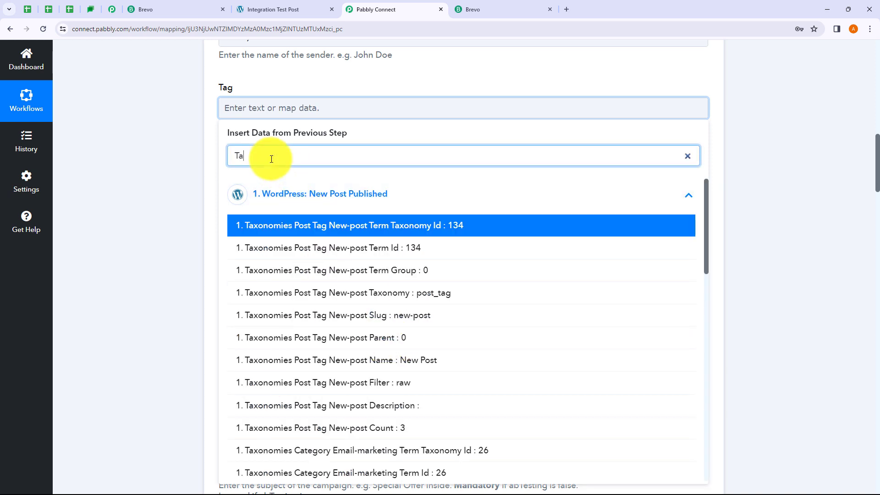
click(404, 360)
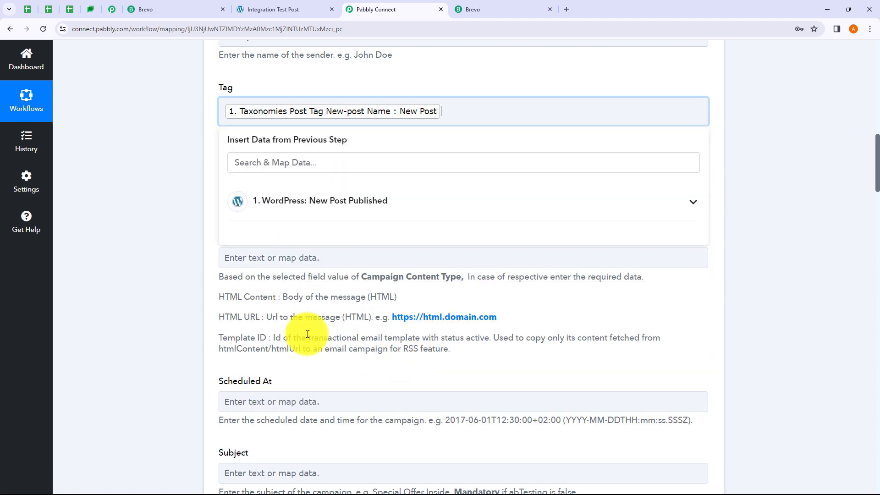
click(177, 275)
scroll(175, 236, down, 1)
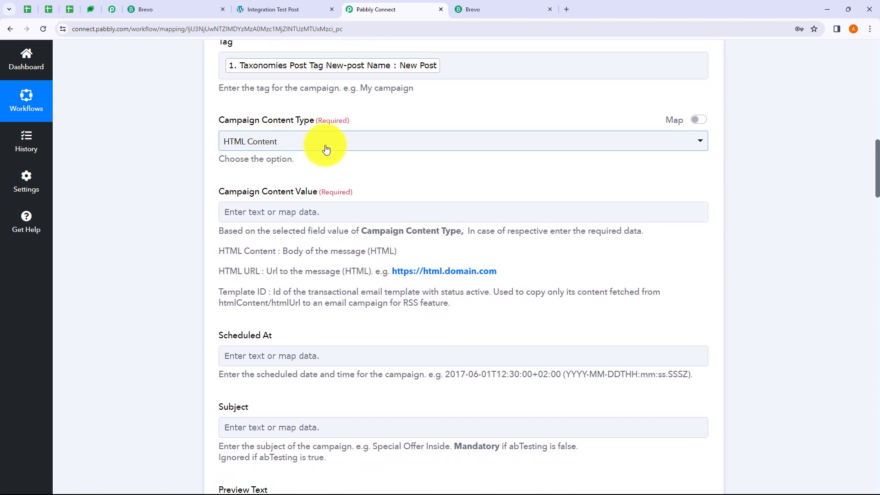
Keep Campaign Content Type as HTML Content.
click(324, 149)
click(153, 183)
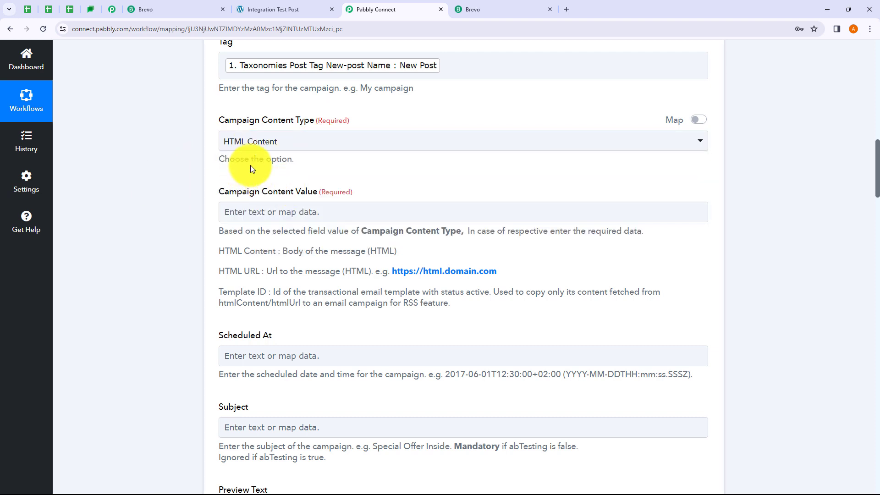
scroll(294, 155, down, 1)
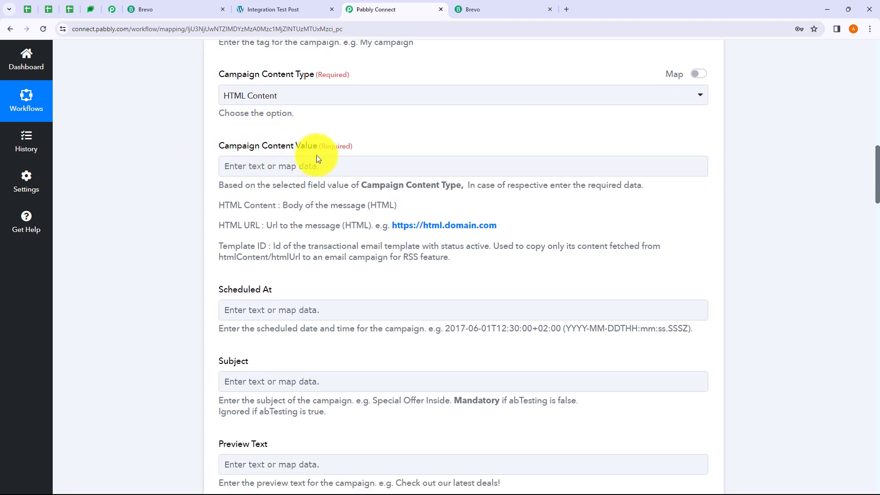
Map the WordPress Post Title into Campaign Content Value.
click(298, 160)
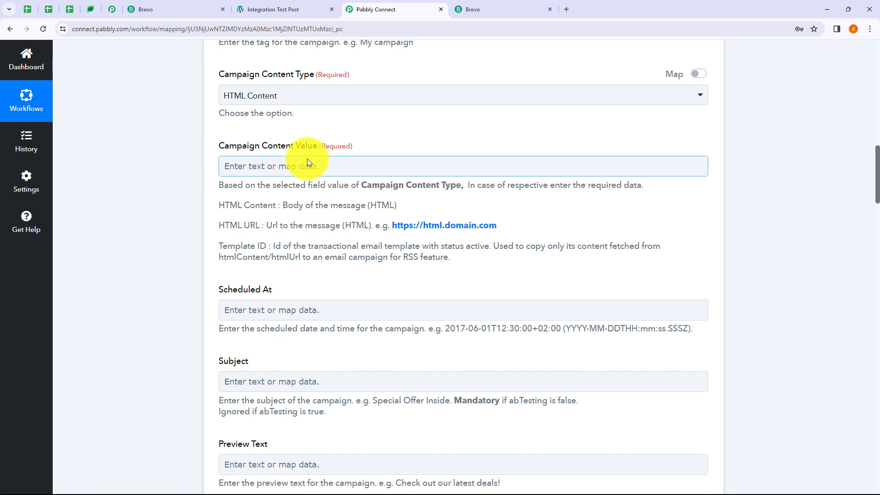
click(279, 165)
click(161, 169)
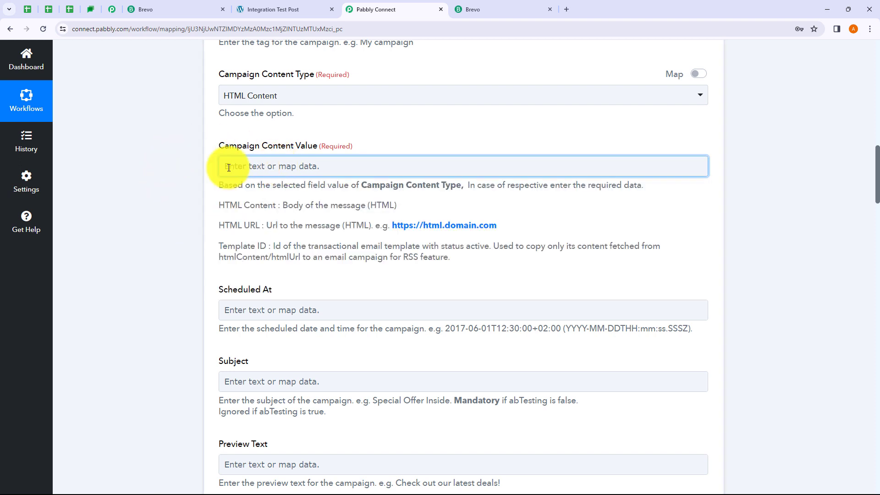
click(286, 168)
click(277, 252)
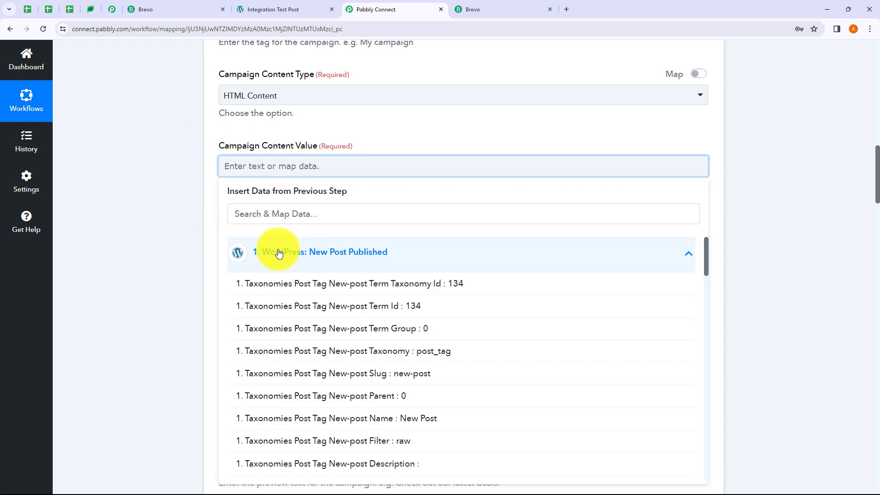
click(268, 214)
text(Integrat)
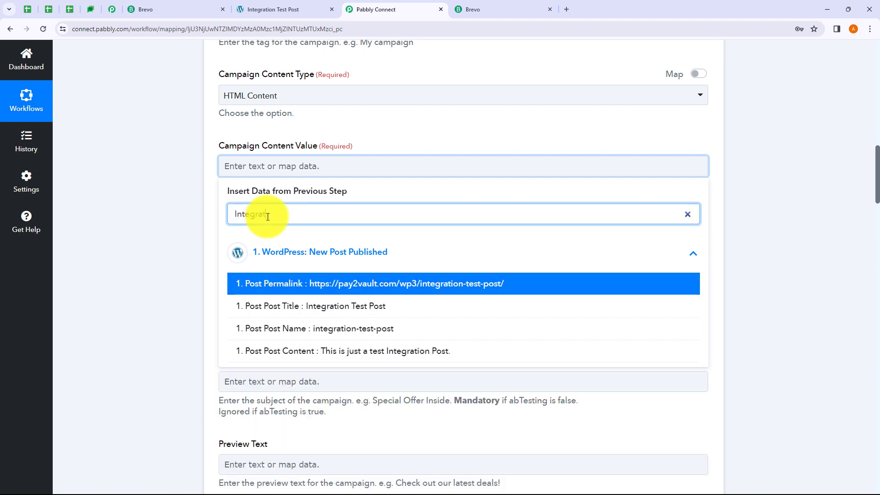
text(ion)
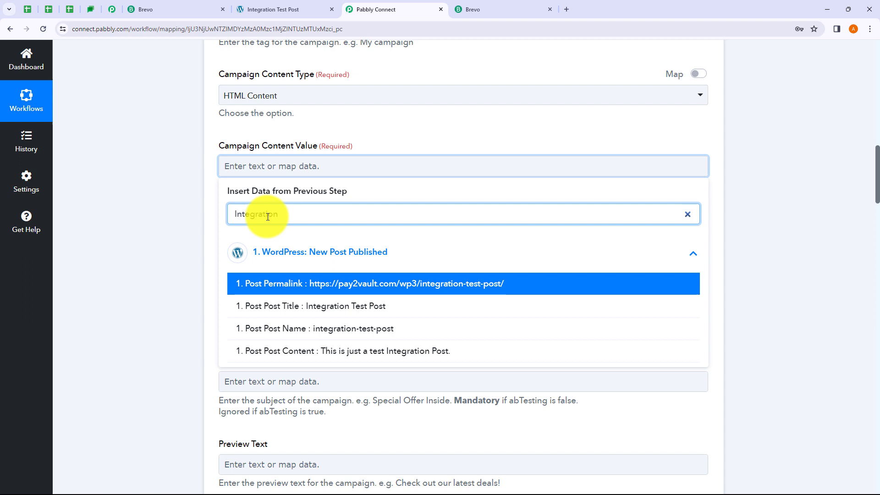
click(304, 306)
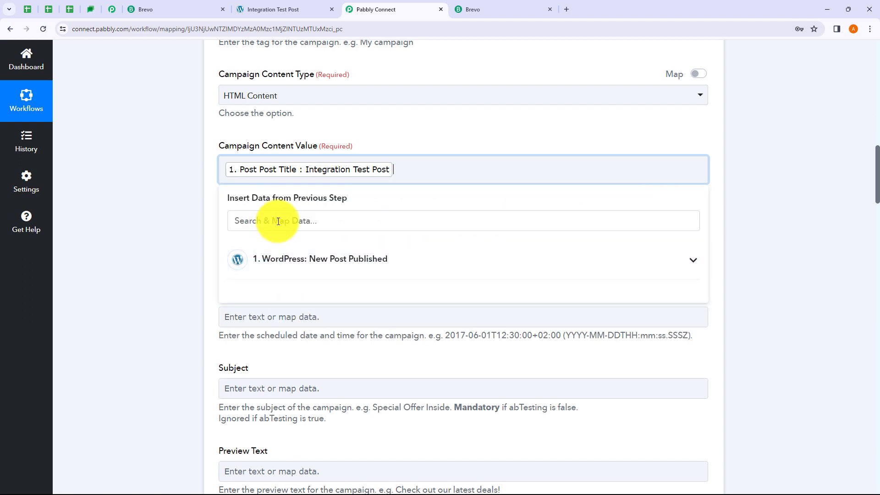
Add a new line and map the WordPress Post Content below the title.
key(Return)
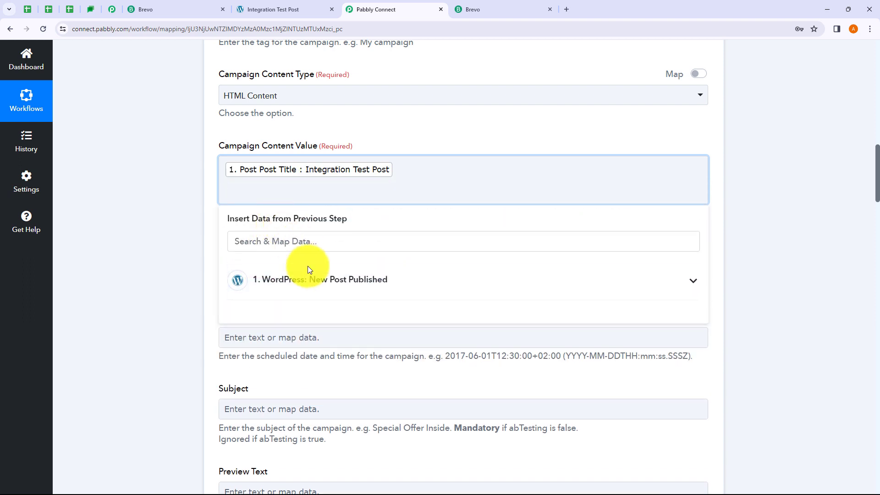
click(310, 287)
click(280, 245)
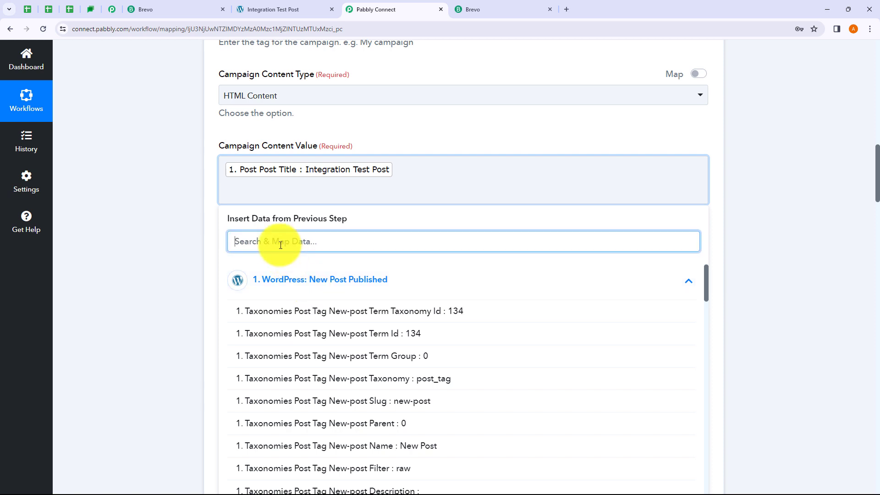
text(Conte)
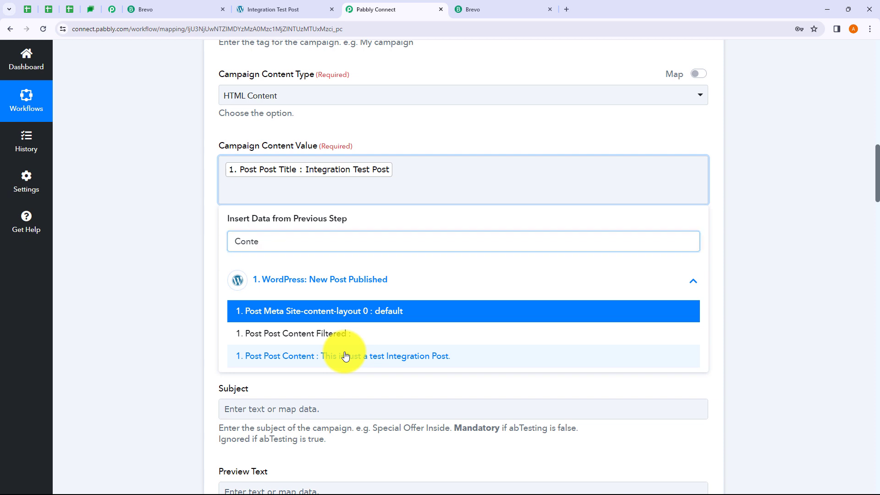
click(346, 357)
click(152, 247)
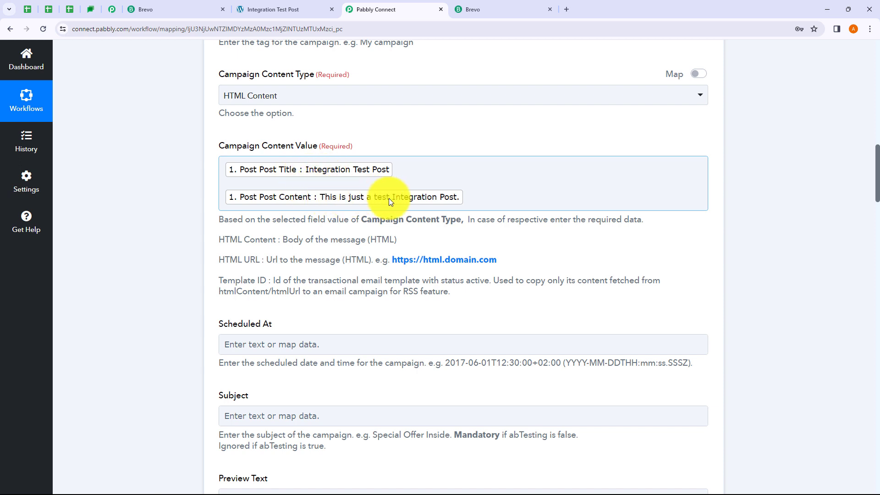
Scroll through the Brevo campaign fields and collapse the WordPress trigger step.
scroll(347, 156, down, 1)
scroll(346, 154, down, 1)
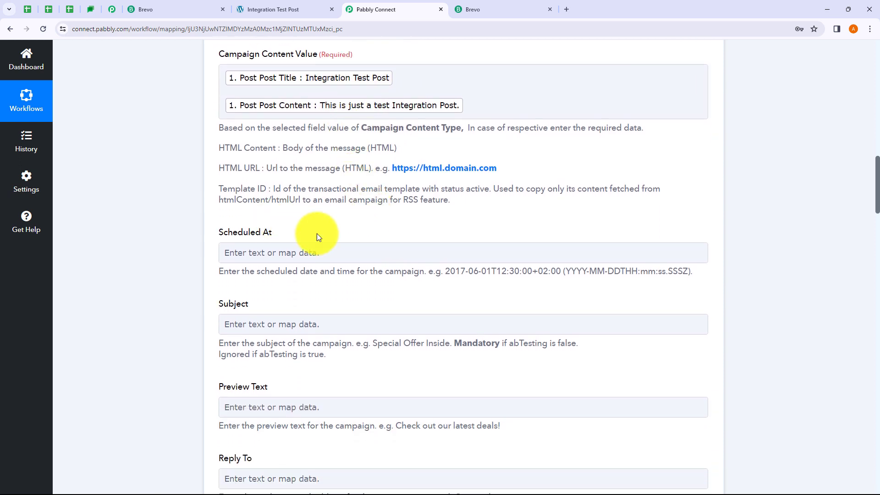
scroll(307, 237, down, 1)
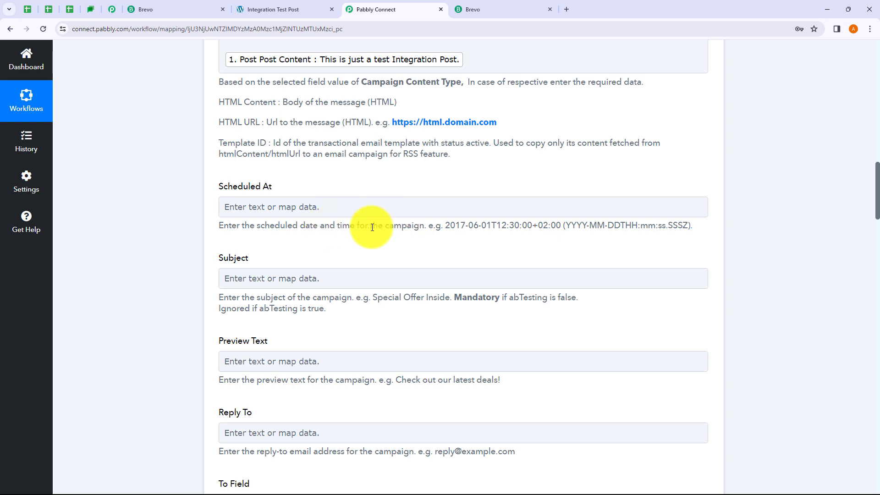
scroll(380, 222, up, 7)
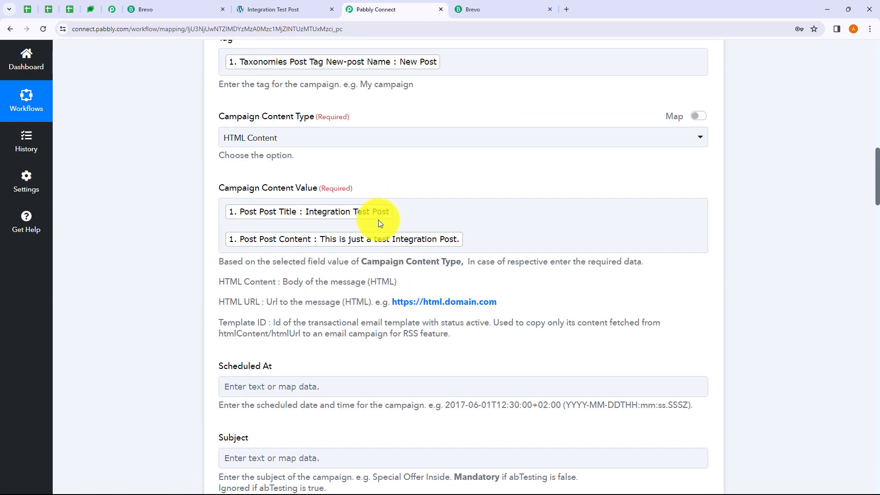
scroll(384, 282, up, 6)
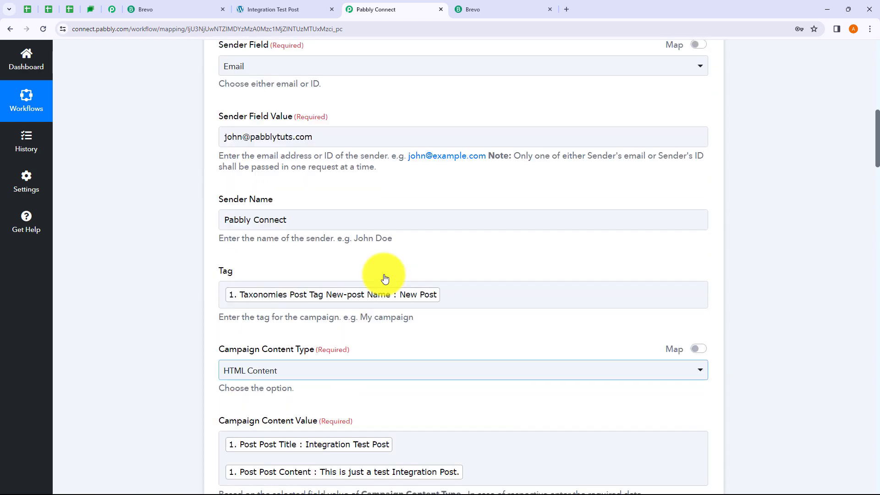
scroll(383, 275, up, 1)
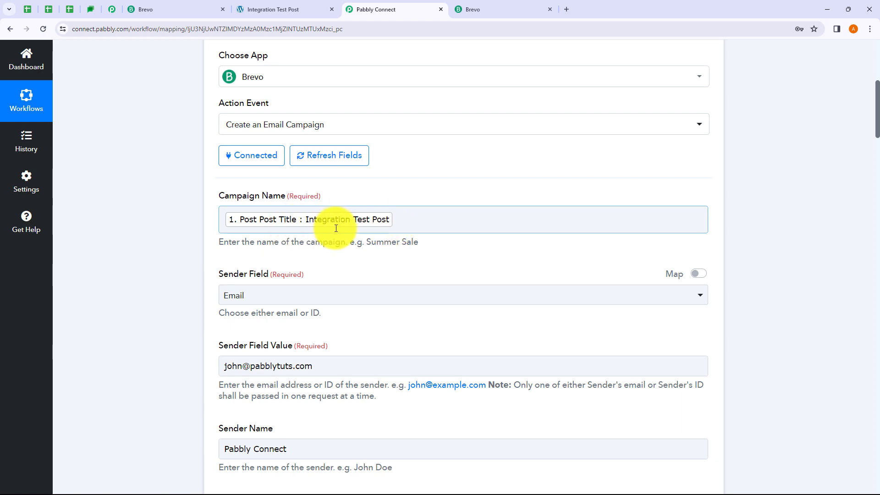
scroll(392, 197, up, 10)
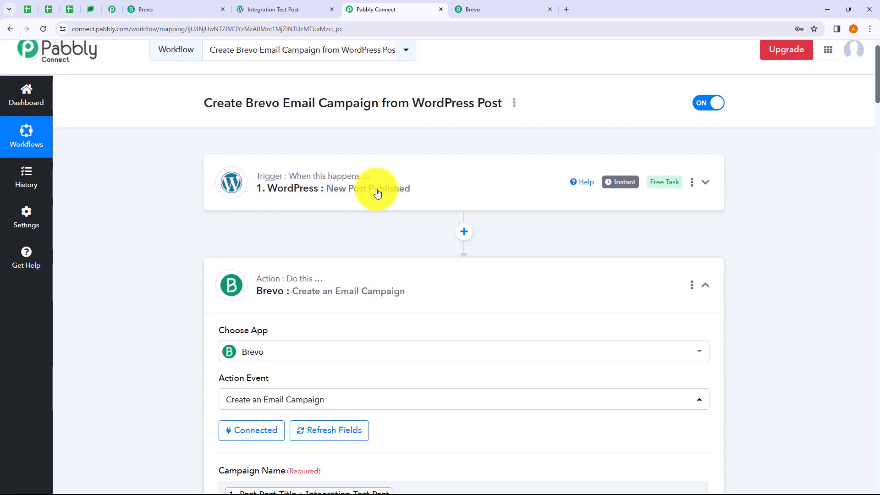
scroll(398, 268, down, 8)
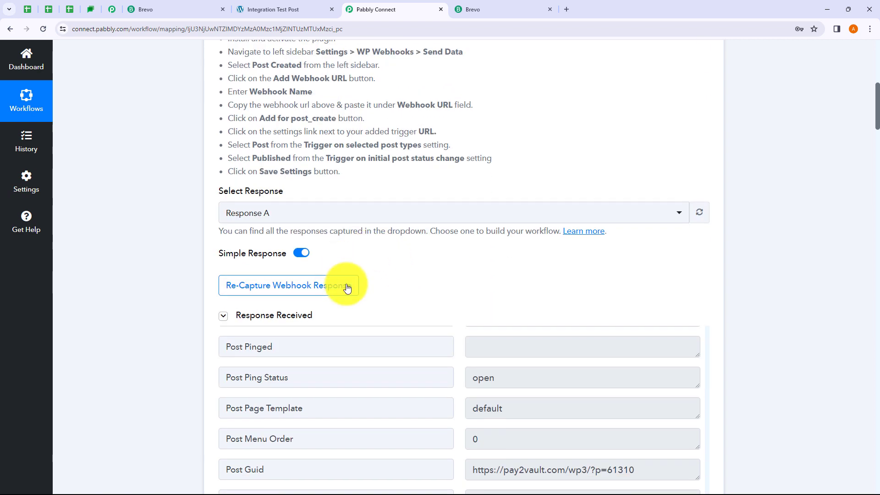
scroll(362, 275, up, 4)
scroll(378, 259, up, 4)
click(394, 234)
scroll(397, 233, down, 6)
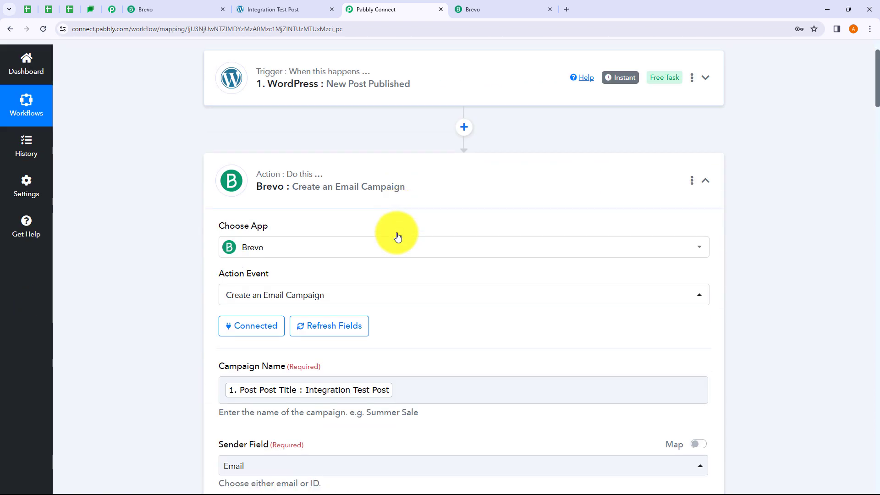
scroll(397, 233, down, 1)
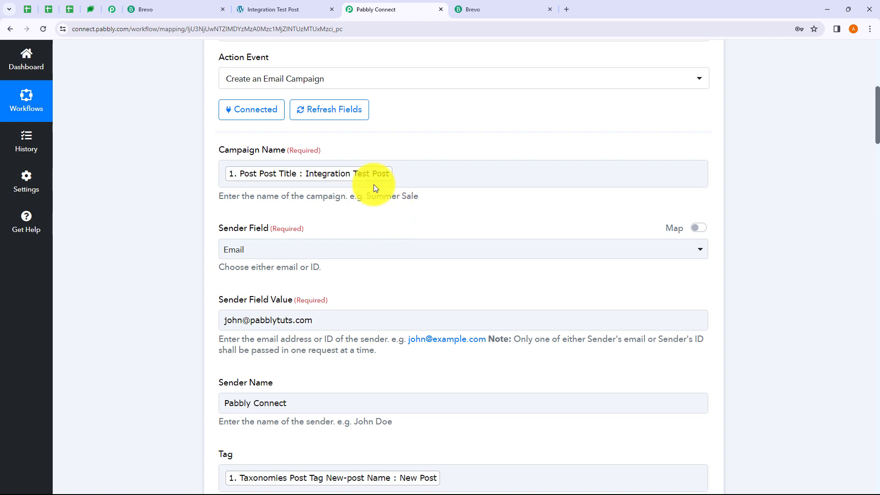
Compare the mapped Campaign Name with the WordPress trigger's captured data, then recollapse it.
click(354, 184)
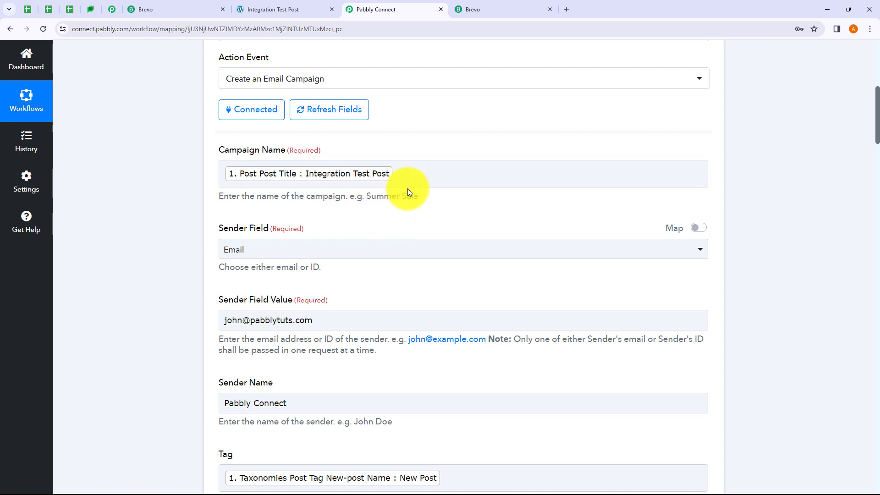
scroll(408, 188, up, 7)
click(379, 182)
scroll(397, 261, down, 13)
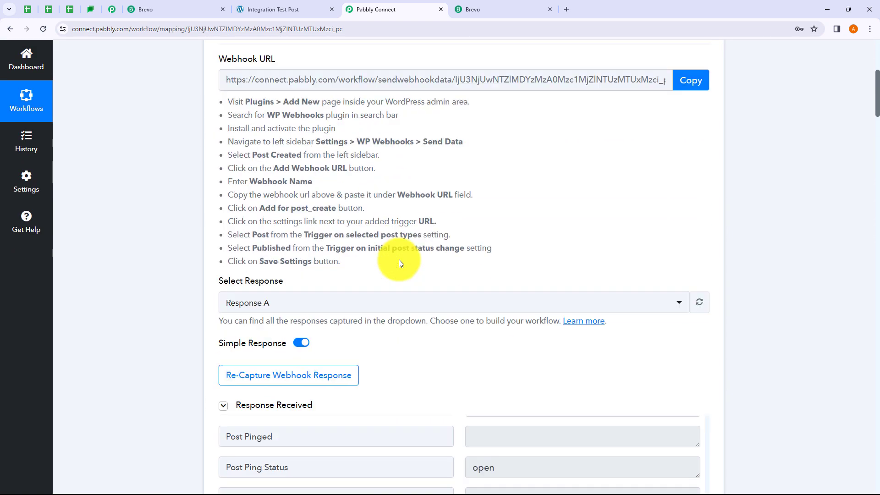
scroll(397, 271, up, 15)
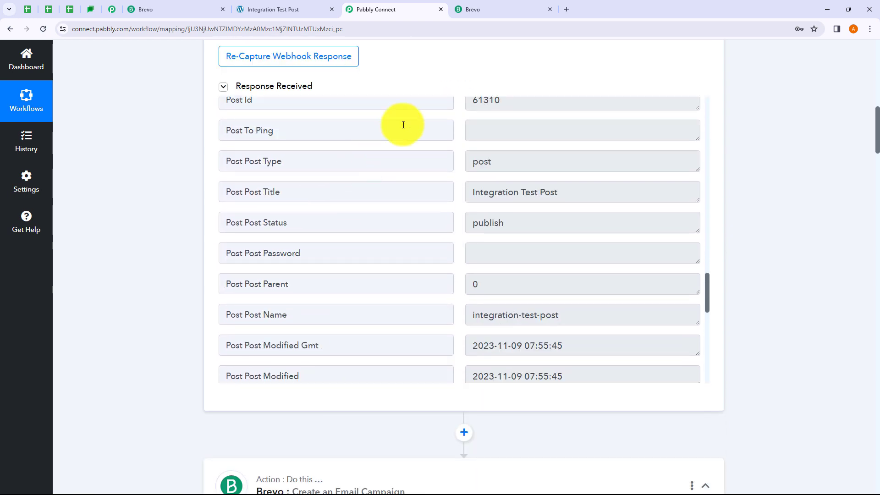
scroll(415, 98, up, 6)
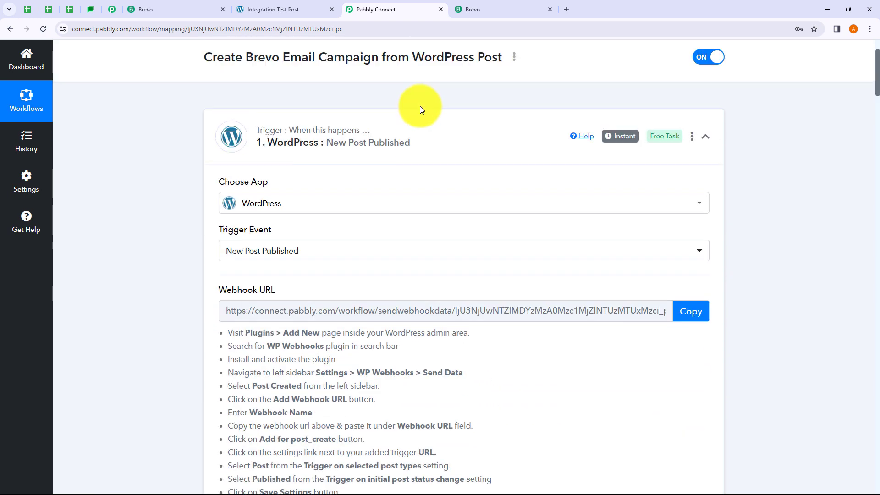
click(420, 137)
Scroll down to Scheduled At and highlight its example date format.
scroll(425, 165, down, 3)
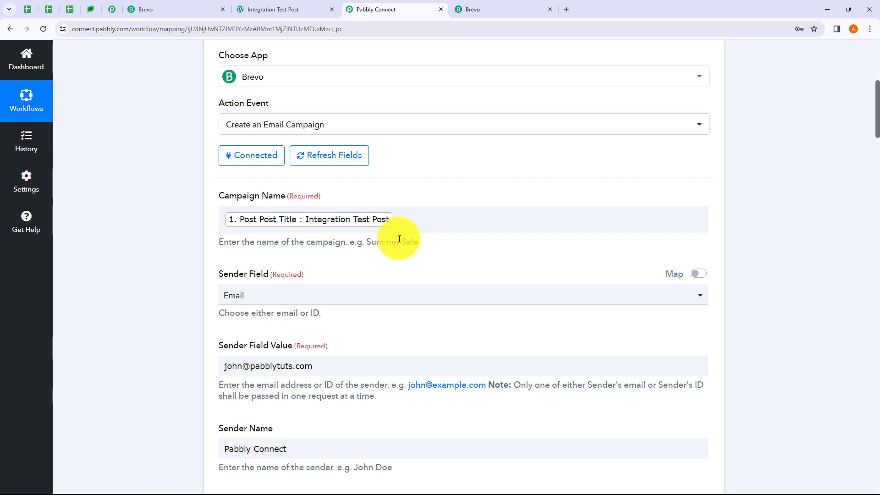
scroll(399, 239, down, 11)
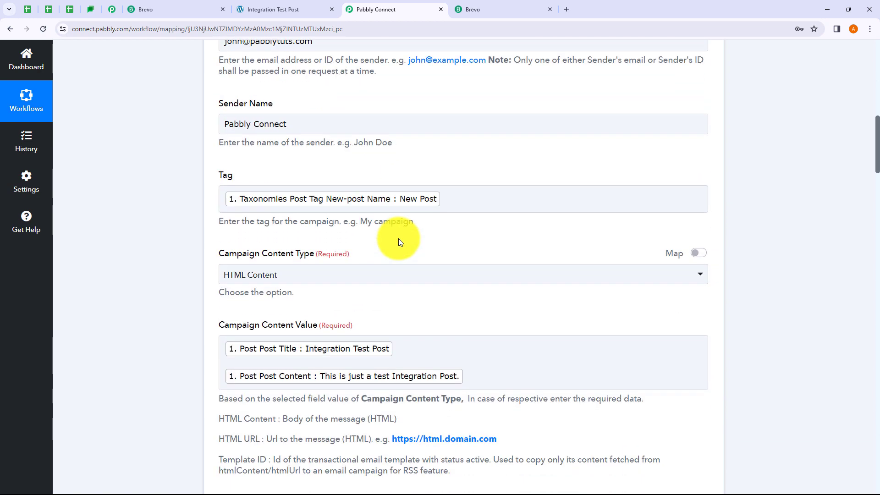
scroll(398, 238, down, 3)
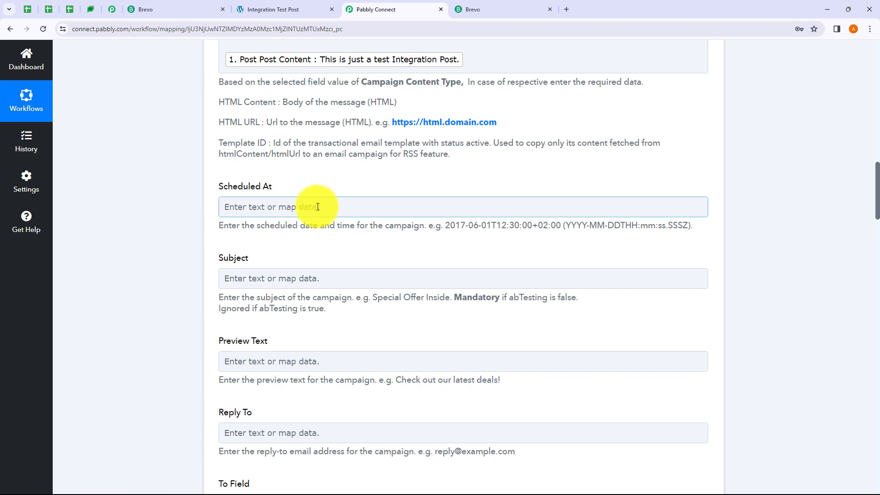
drag(446, 227, 689, 228)
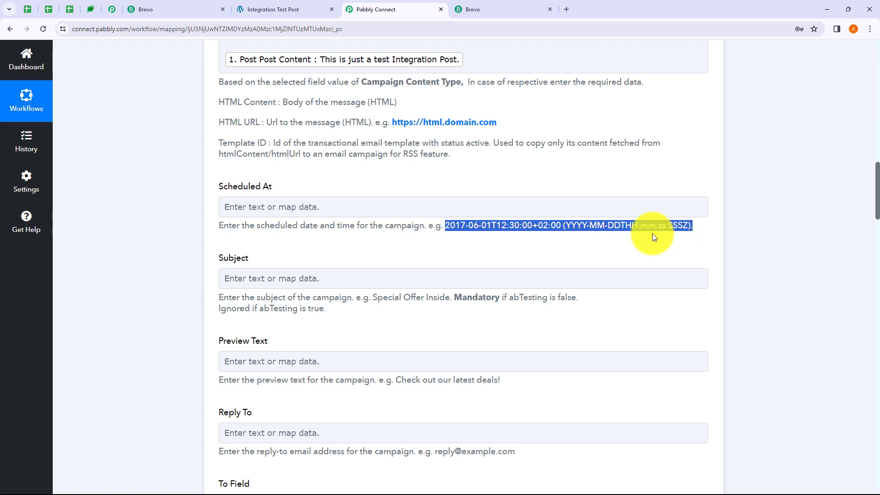
click(589, 250)
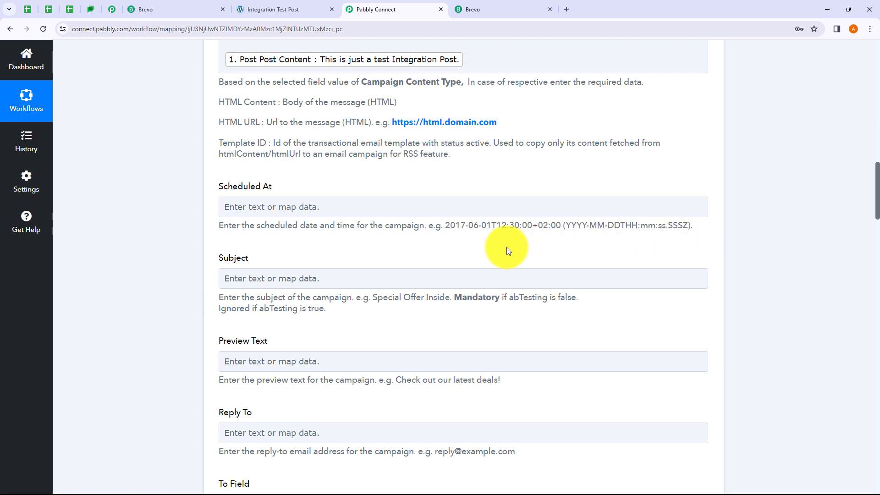
scroll(378, 165, up, 15)
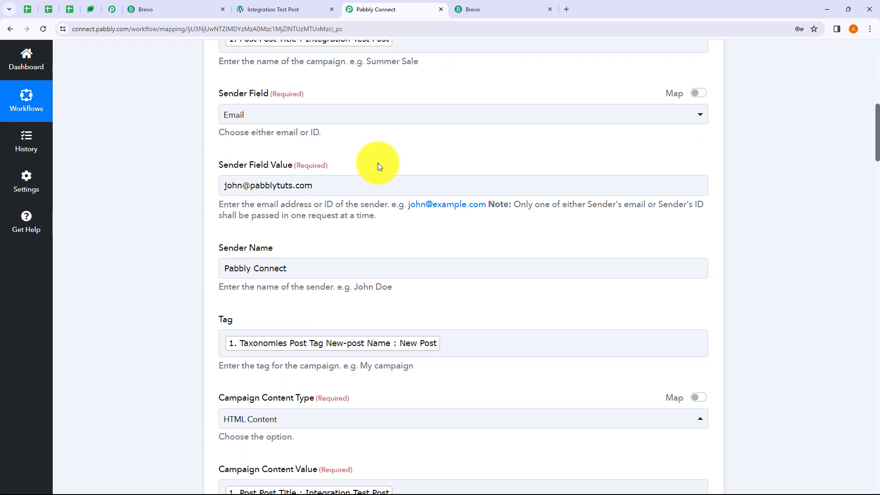
scroll(378, 163, up, 1)
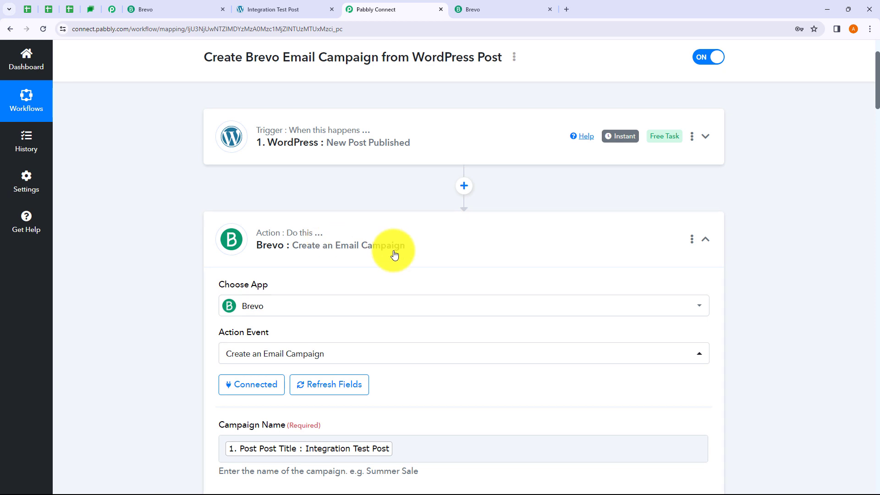
Add a Date/Time Formatter step with the Modify Current Date event and connect it.
click(464, 187)
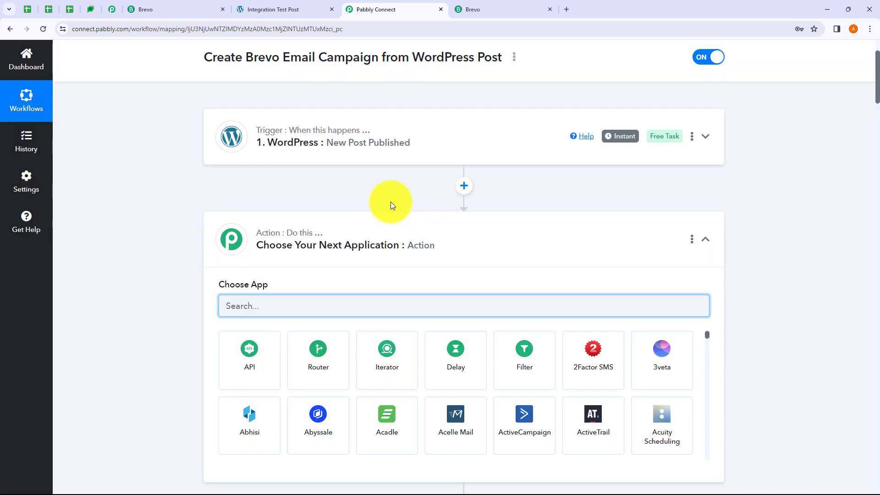
text(Date)
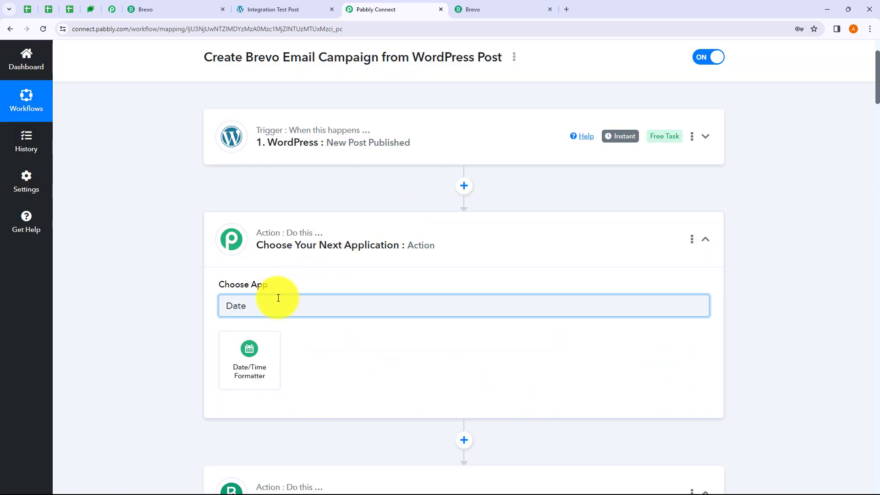
click(249, 353)
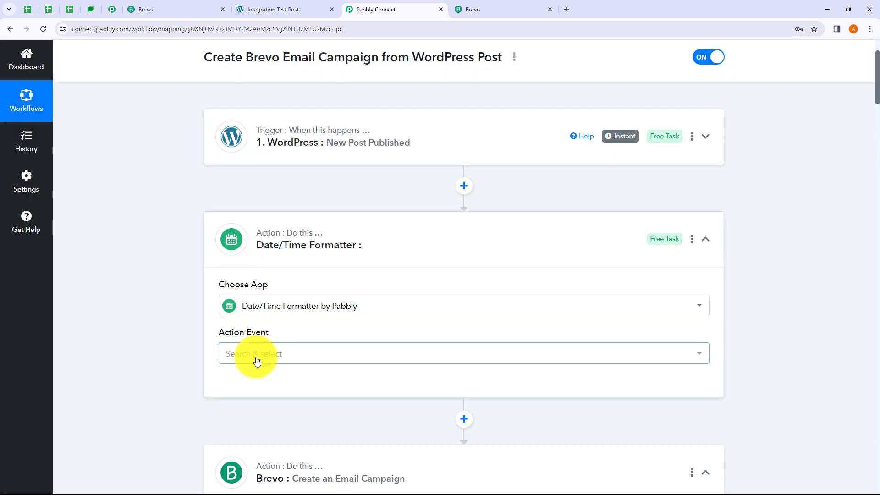
click(255, 357)
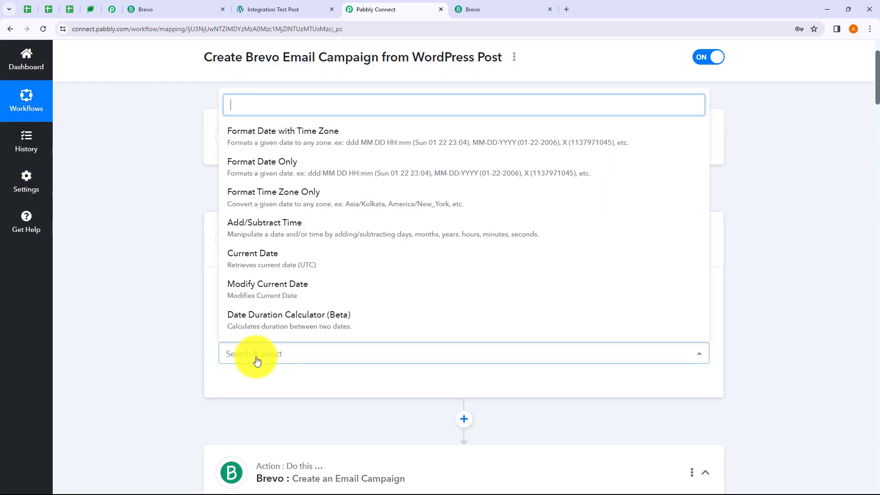
click(276, 293)
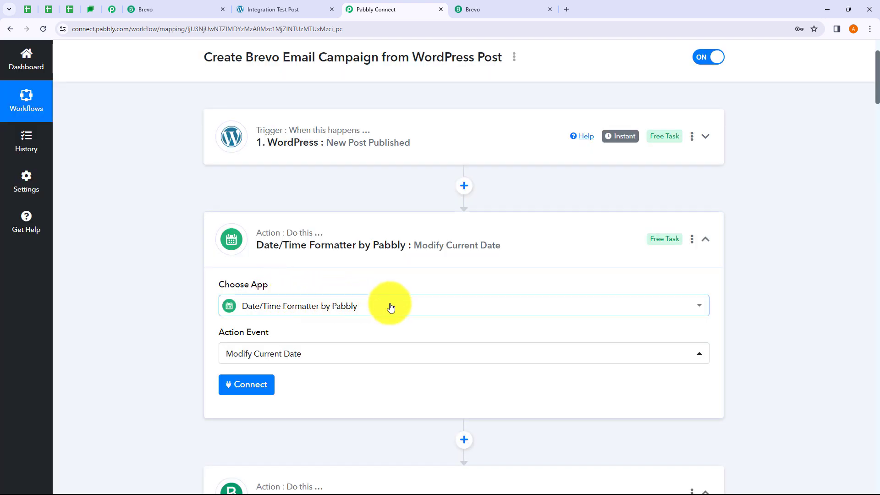
click(255, 385)
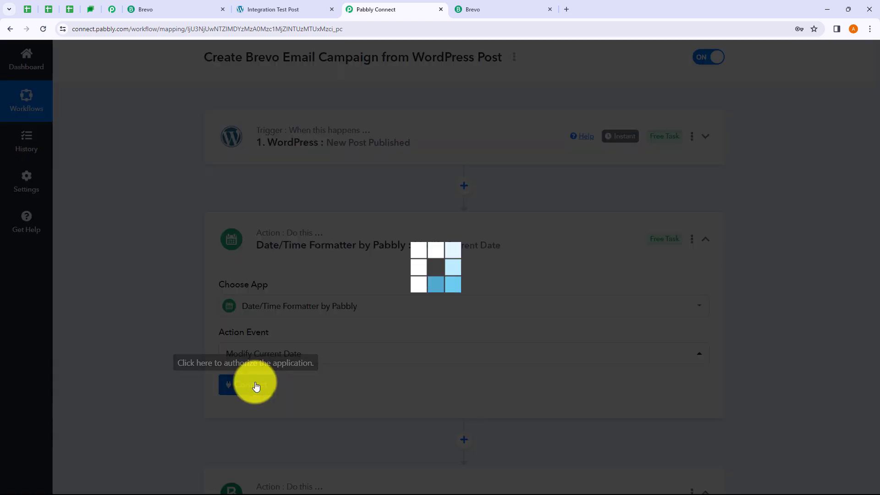
scroll(359, 291, down, 2)
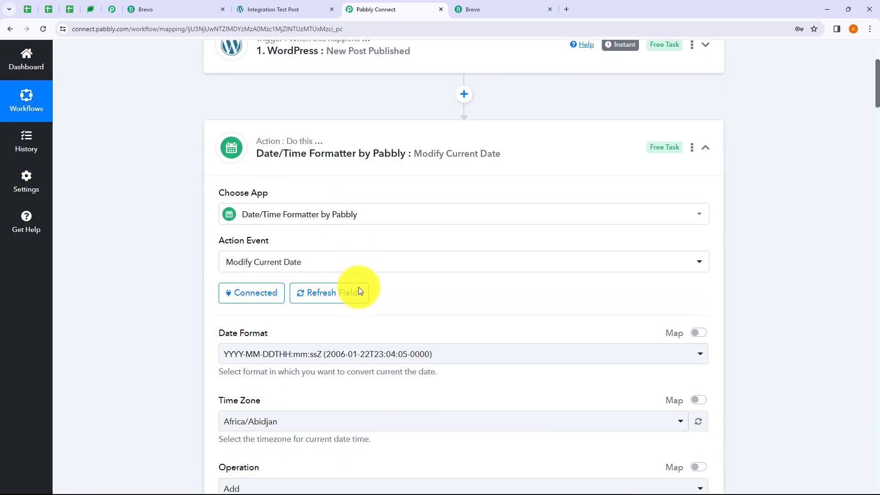
Keep YYYY-MM-DDTHH:mm:ssZ as the date format after checking what Scheduled At expects.
scroll(359, 287, down, 5)
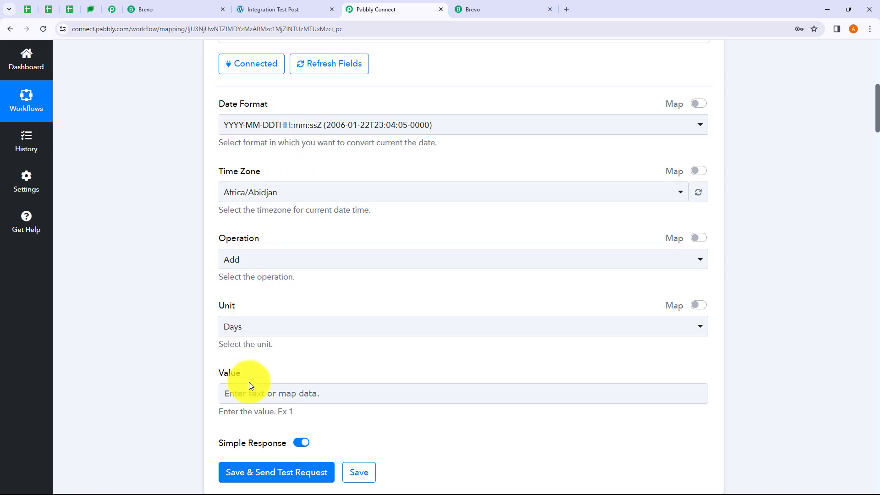
click(326, 132)
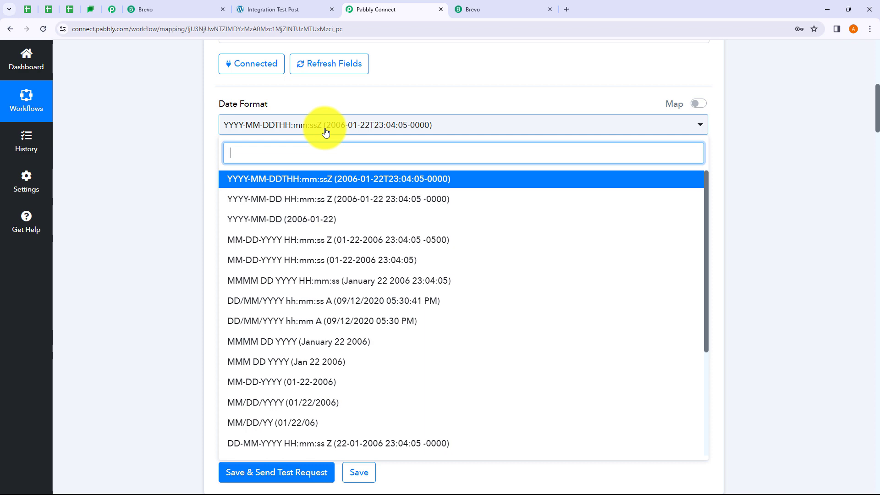
click(340, 182)
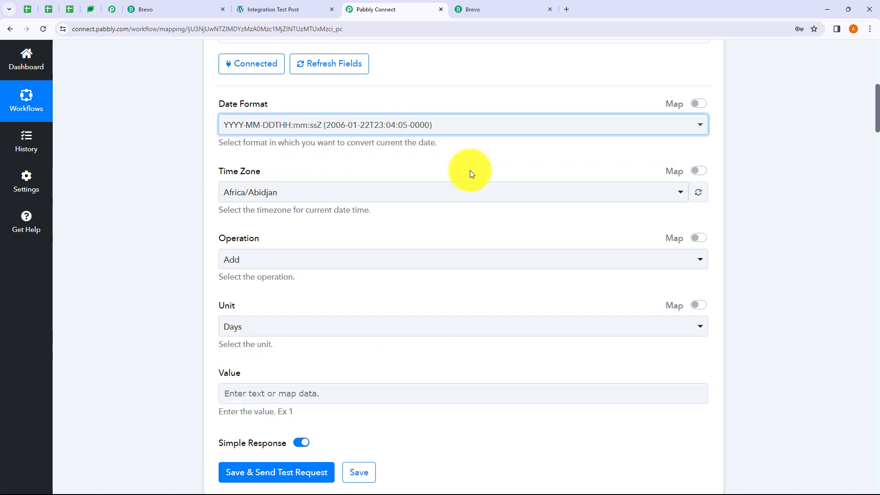
scroll(567, 235, down, 20)
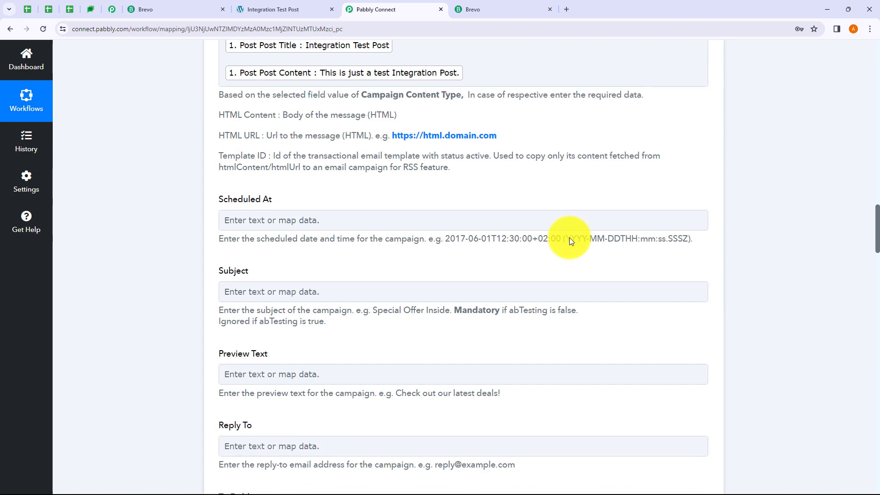
scroll(570, 241, down, 5)
scroll(562, 227, up, 5)
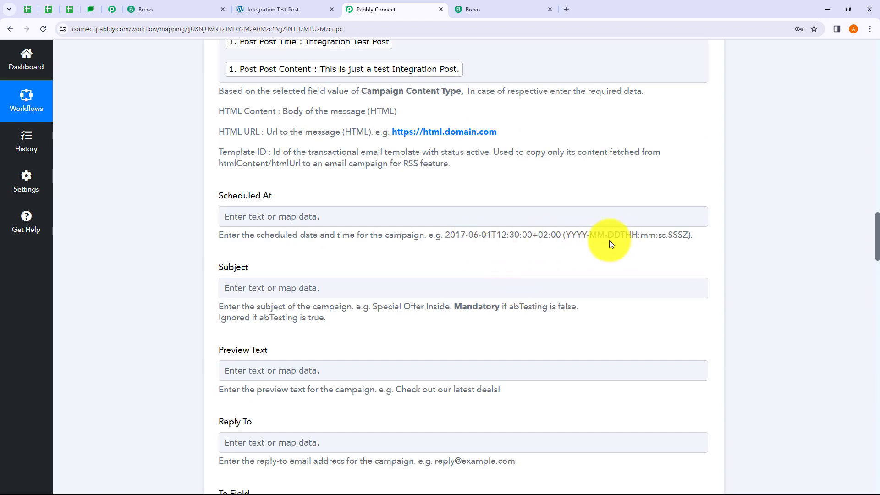
click(517, 221)
scroll(517, 220, up, 1)
scroll(377, 166, up, 20)
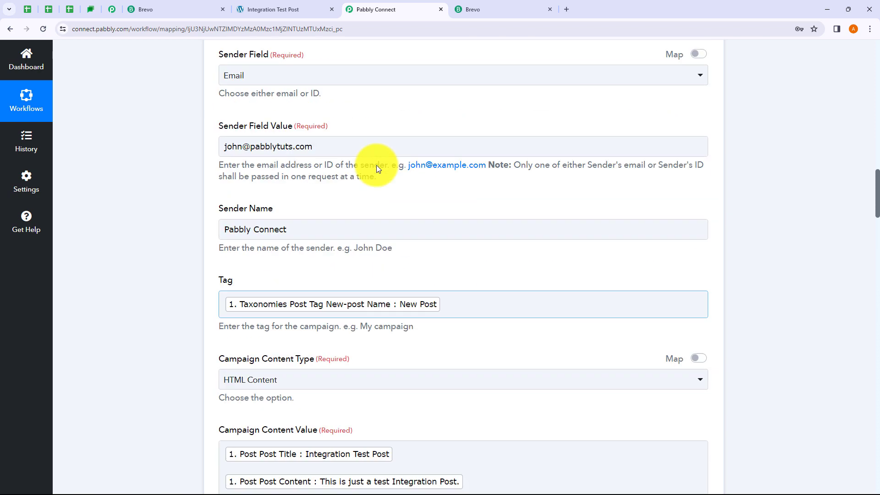
scroll(379, 168, up, 5)
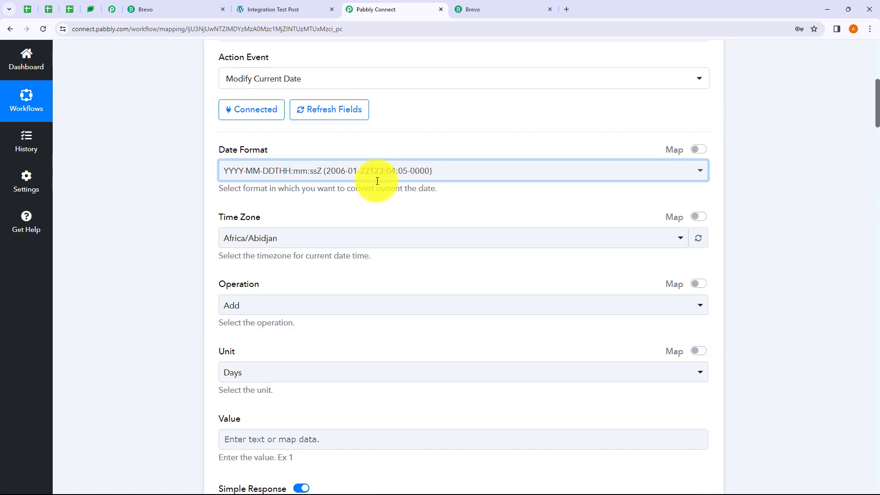
click(425, 179)
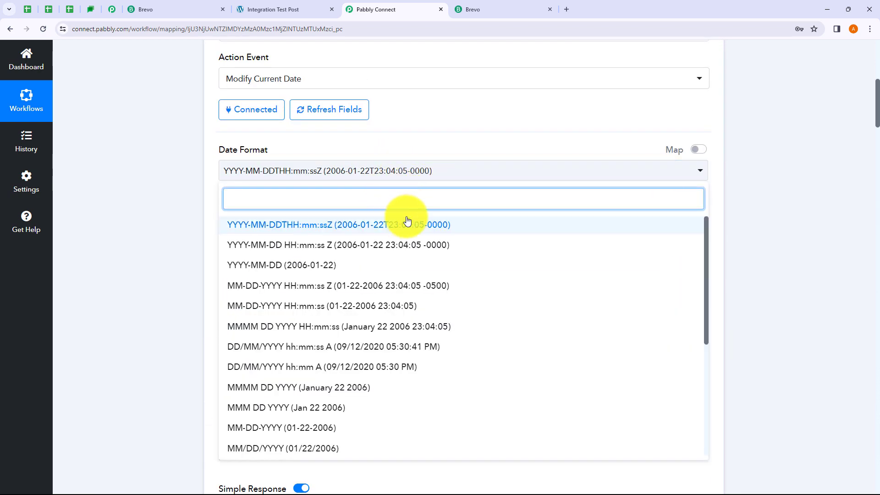
click(734, 225)
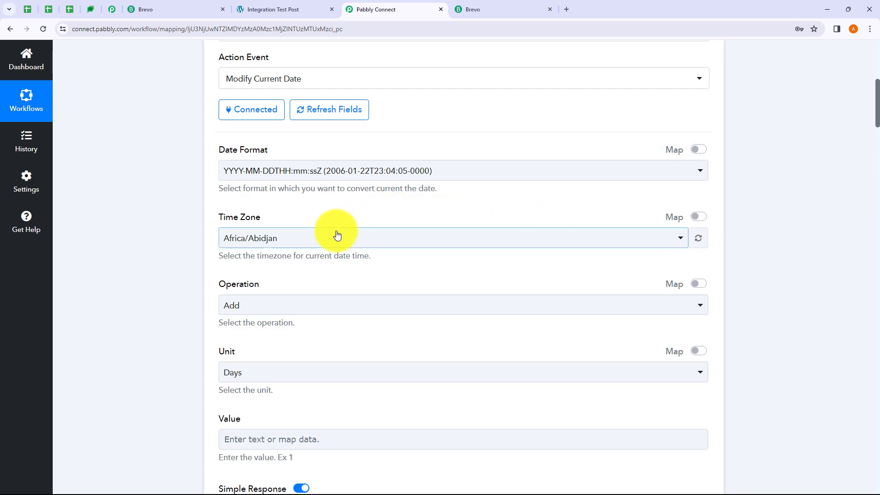
Set the time zone to Asia/Kolkata and add 5 minutes to the date.
click(307, 237)
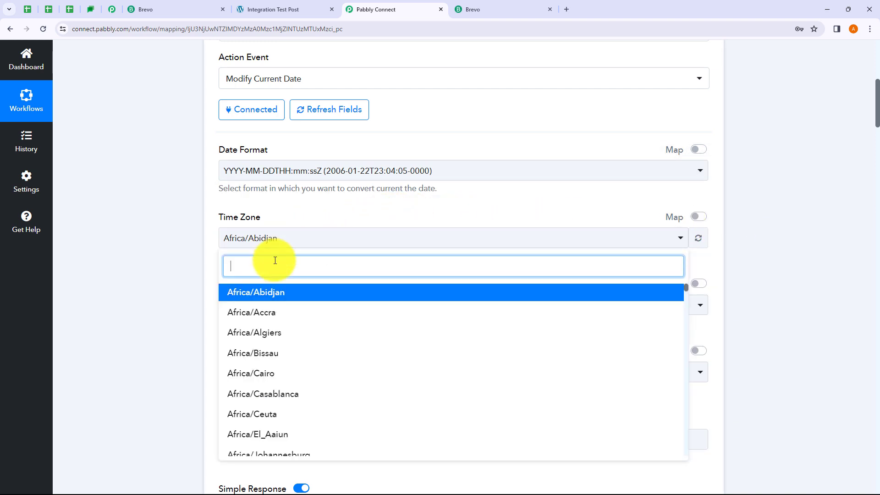
text(Asia)
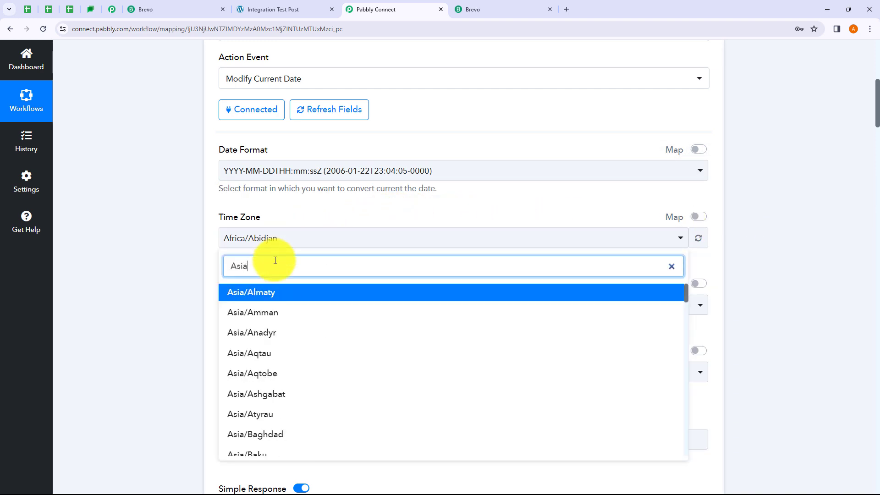
text(/Kol)
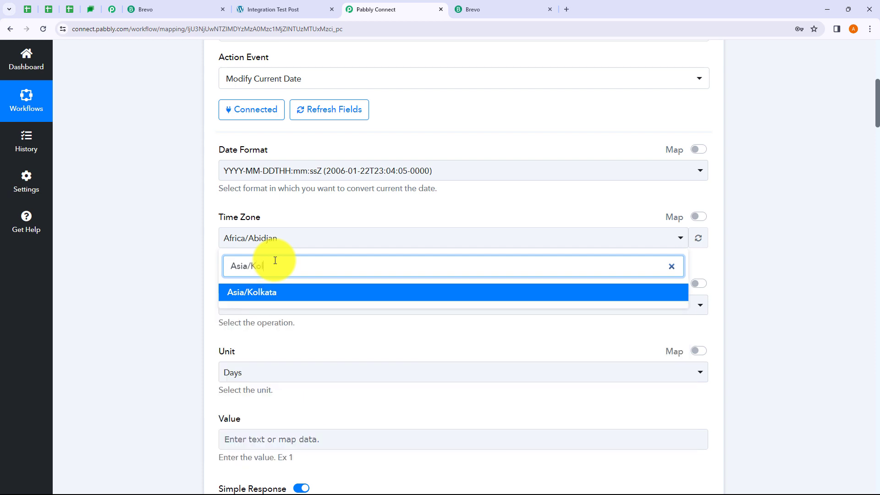
click(273, 292)
scroll(269, 180, down, 3)
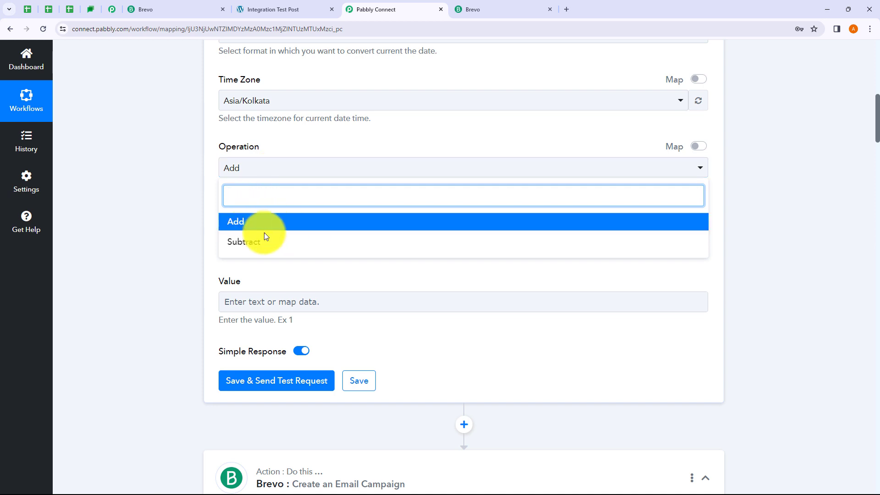
click(191, 204)
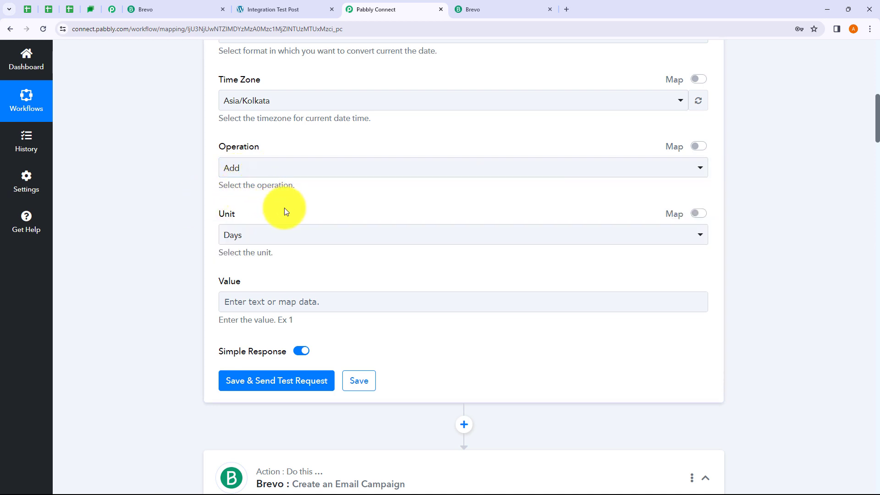
click(306, 235)
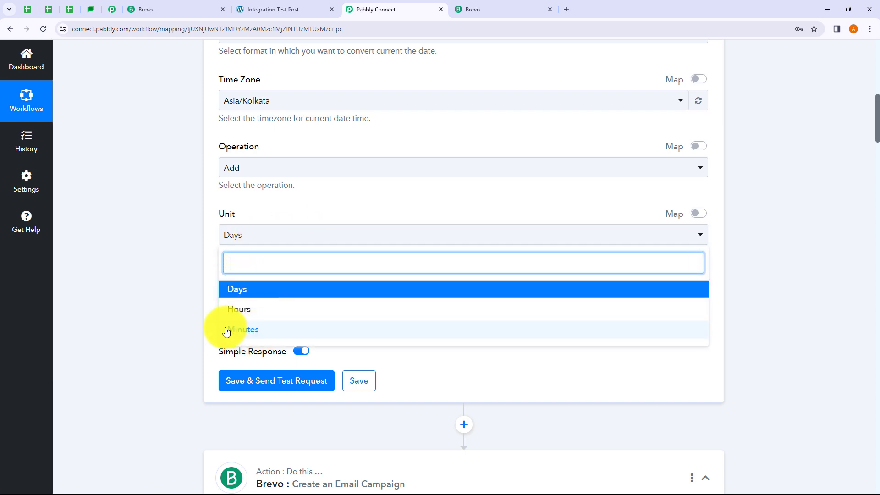
click(245, 330)
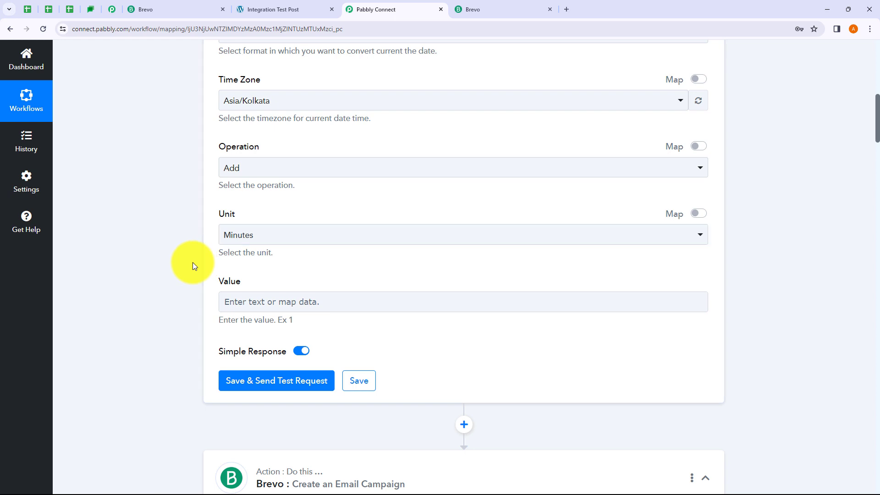
scroll(256, 257, down, 1)
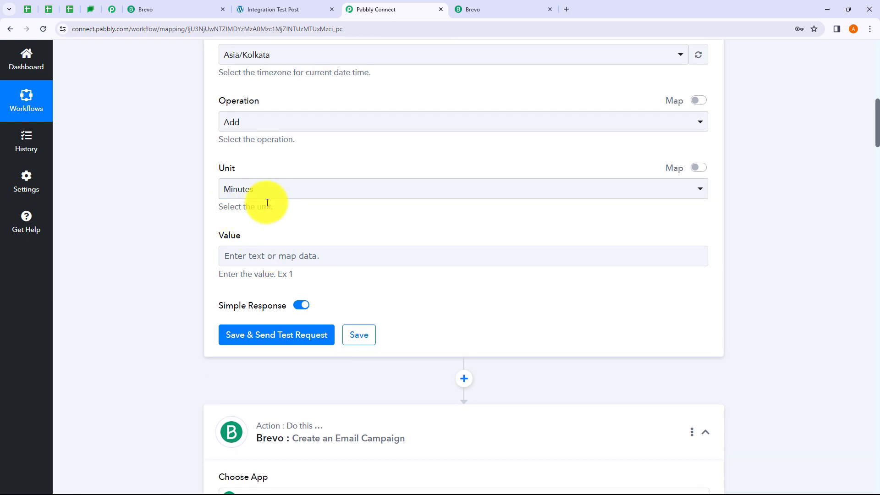
scroll(267, 203, down, 2)
click(262, 165)
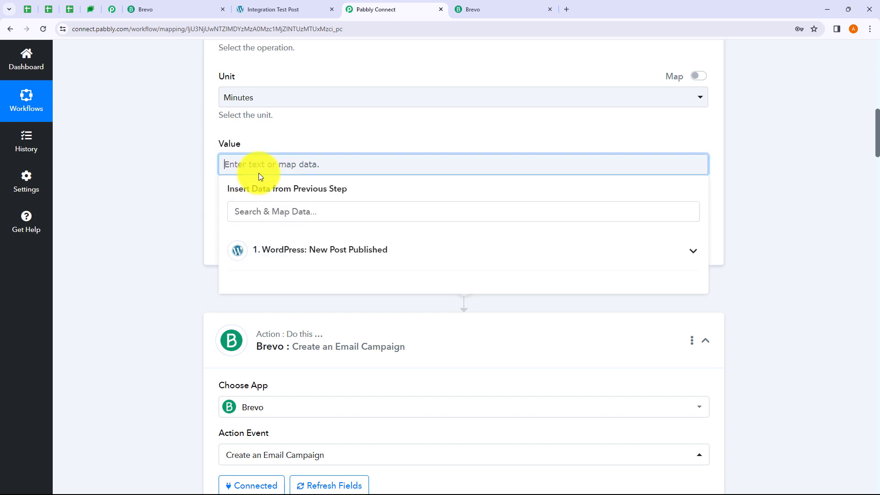
text(5)
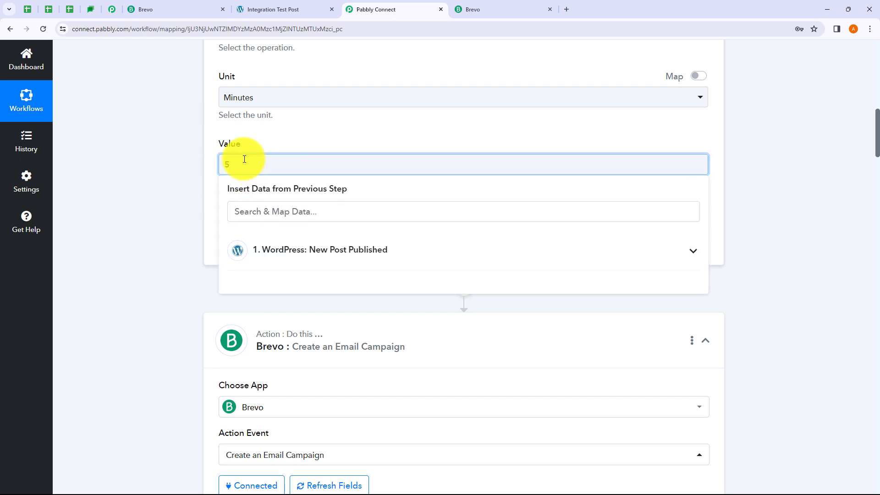
click(133, 186)
Save and test the date step, checking the result 2023-11-09T13:42:34+05:30.
click(273, 242)
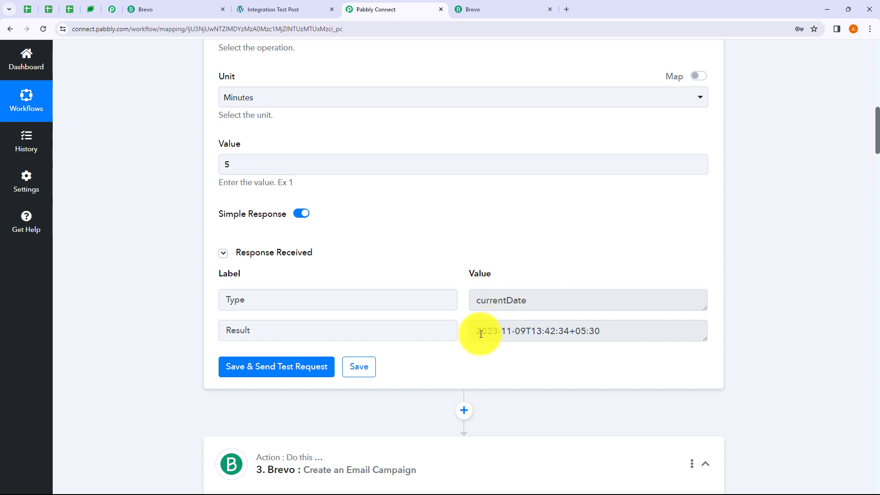
drag(479, 332, 527, 333)
click(526, 357)
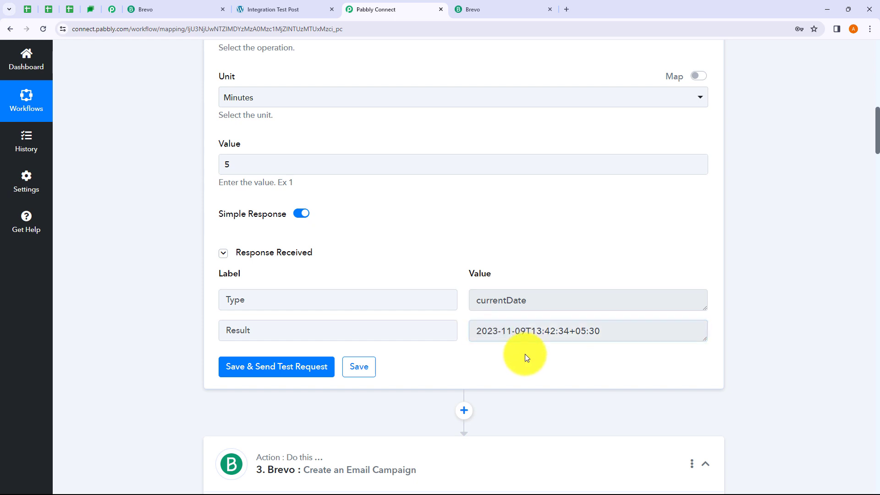
drag(535, 335, 582, 331)
click(565, 357)
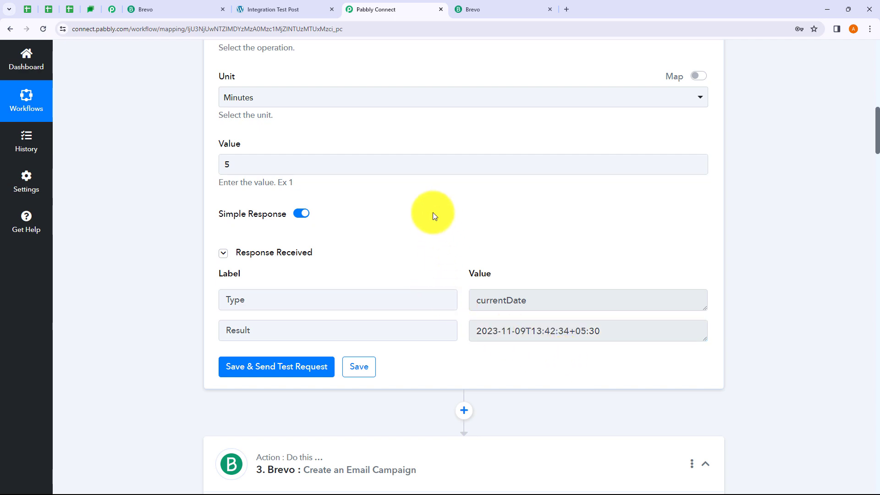
Collapse the date formatter step and refresh the Brevo campaign fields.
scroll(432, 213, up, 6)
scroll(427, 282, up, 5)
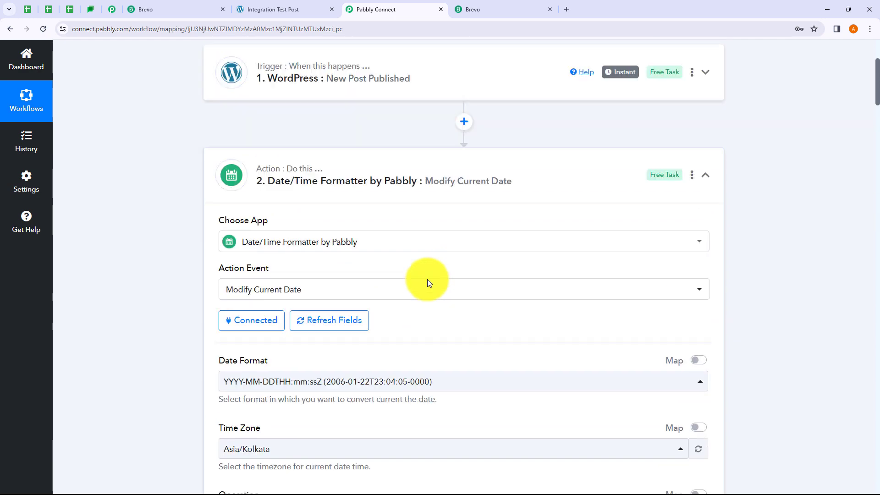
click(449, 179)
scroll(410, 221, down, 8)
scroll(411, 222, down, 4)
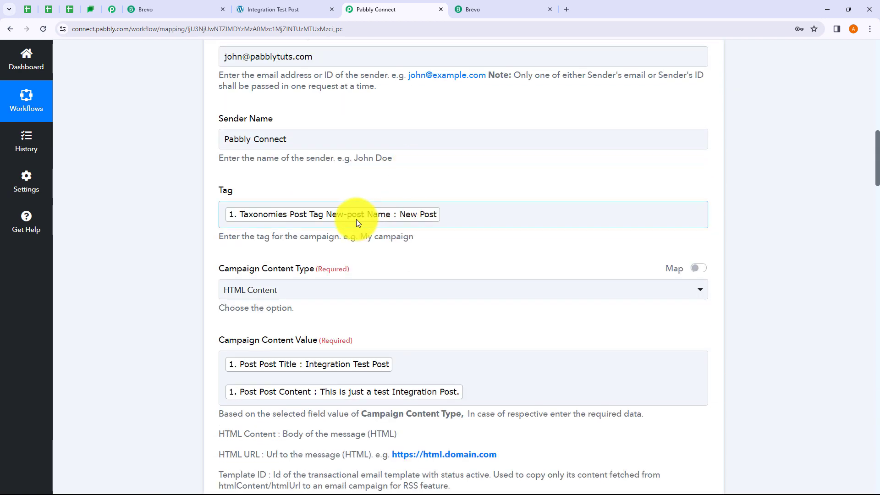
scroll(360, 221, up, 8)
scroll(433, 254, up, 1)
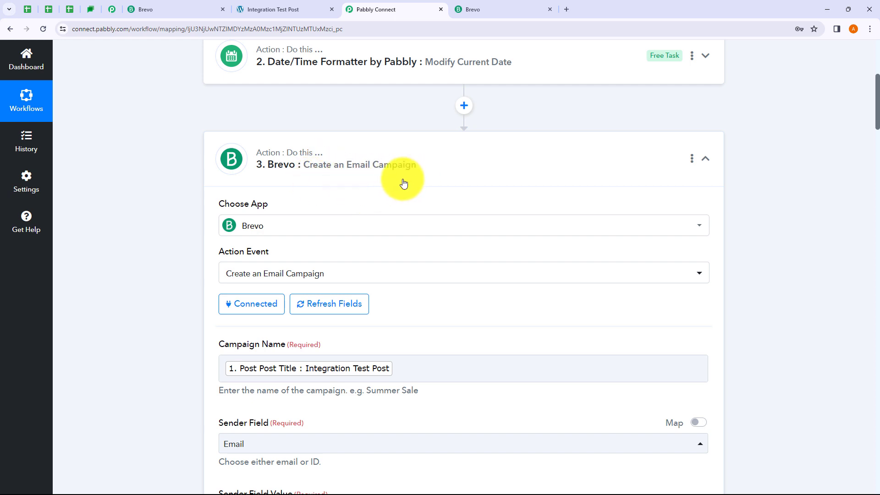
scroll(390, 179, up, 1)
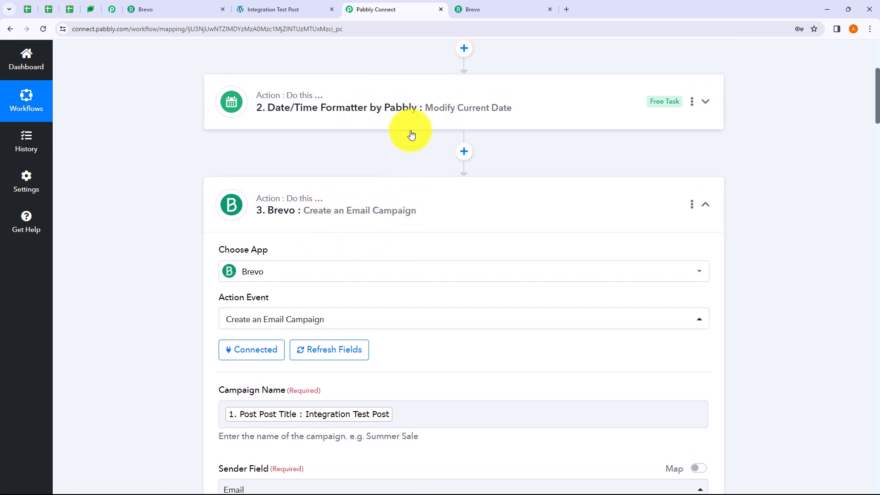
scroll(373, 210, down, 1)
click(332, 306)
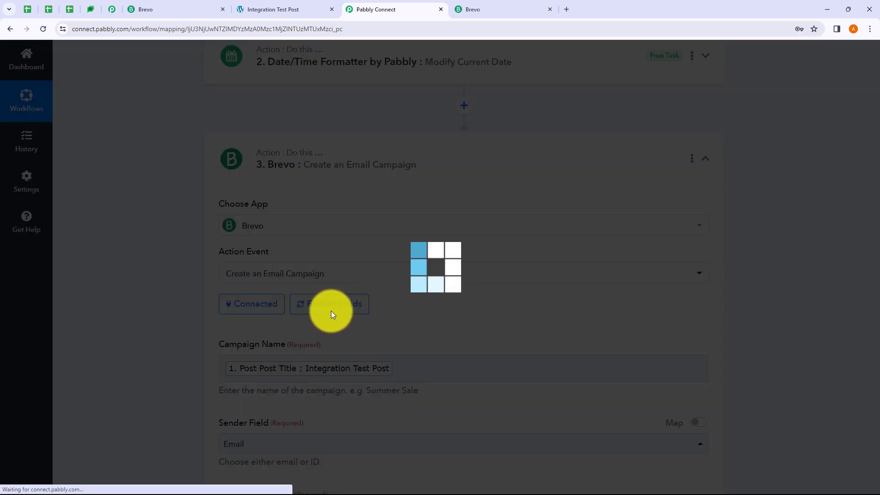
Map the Date/Time Formatter Result into the Scheduled At field.
scroll(397, 284, down, 13)
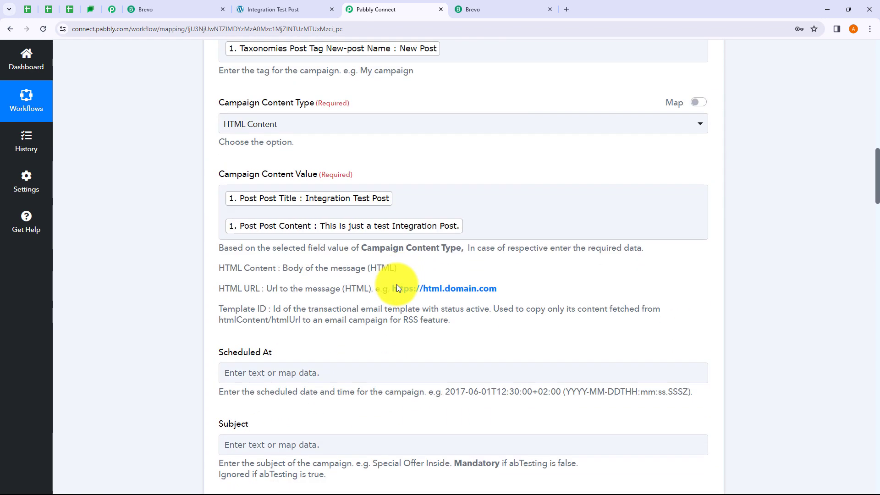
scroll(397, 288, down, 2)
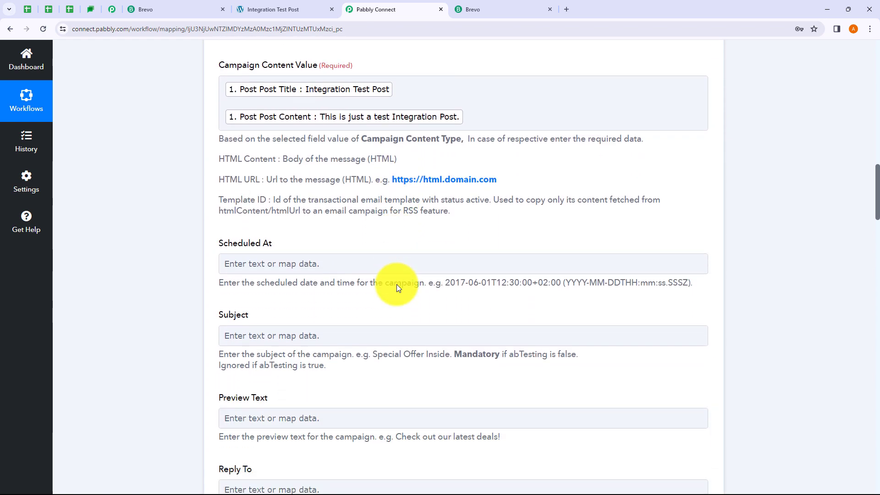
click(339, 263)
click(158, 270)
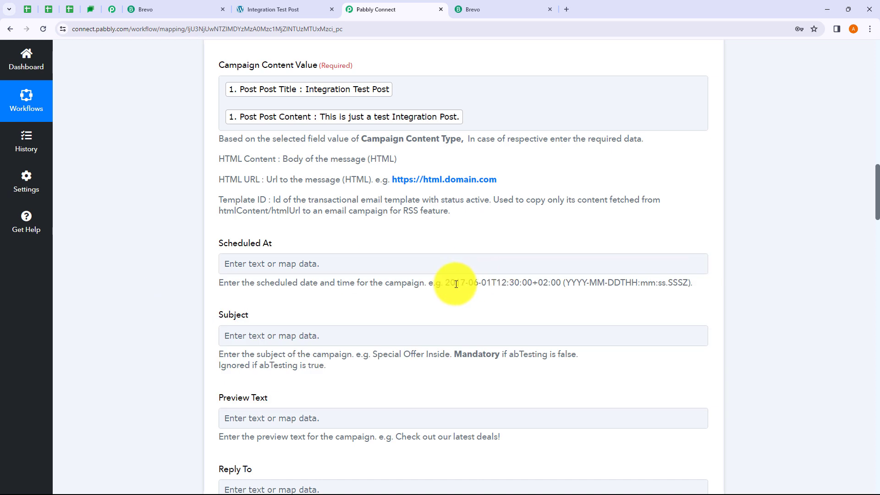
click(332, 263)
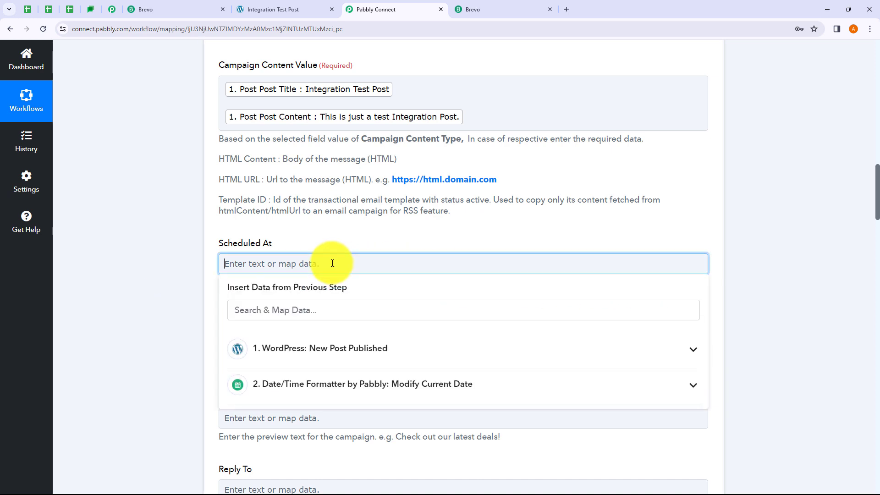
click(284, 385)
click(295, 383)
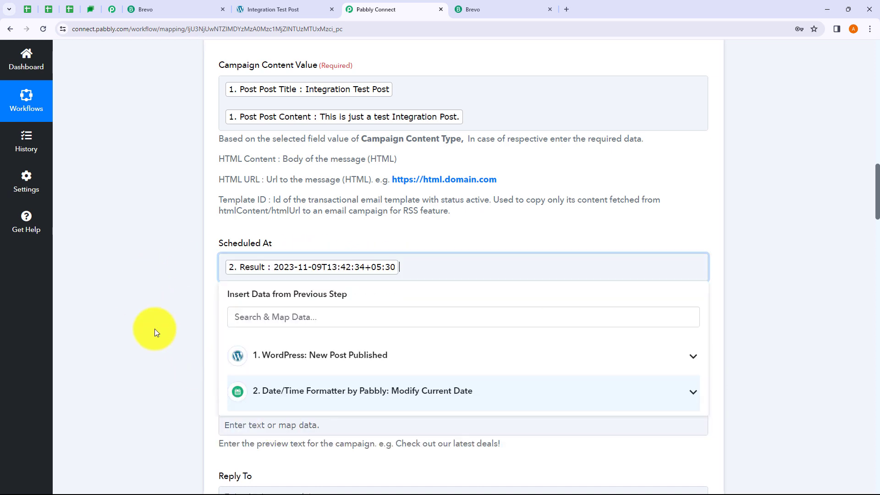
click(155, 329)
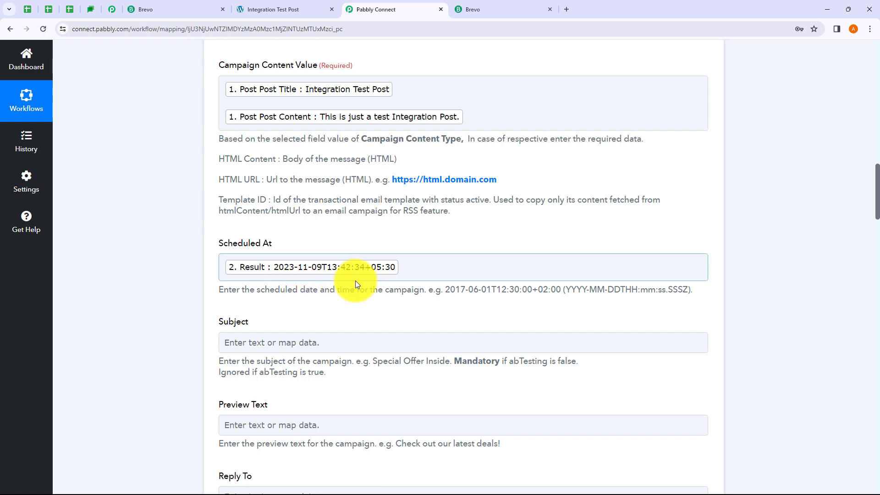
scroll(395, 277, down, 2)
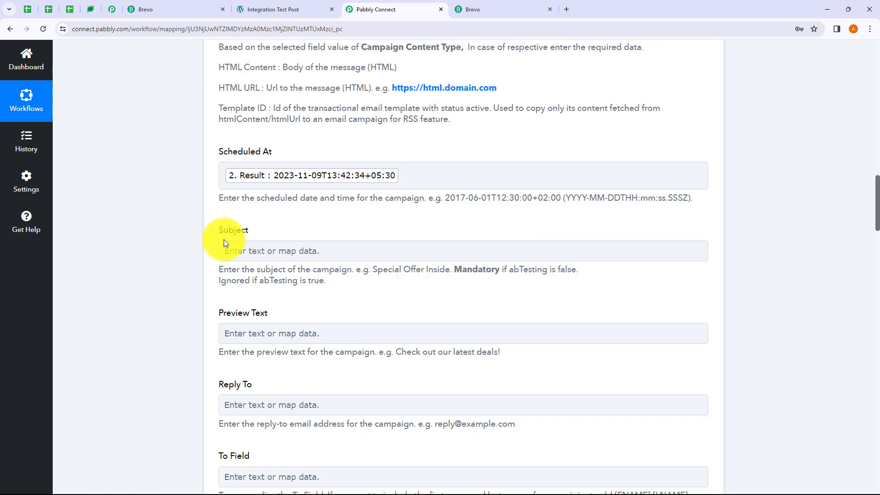
Glance at the Subject data picker, then scroll down and select the empty List ID field.
click(272, 251)
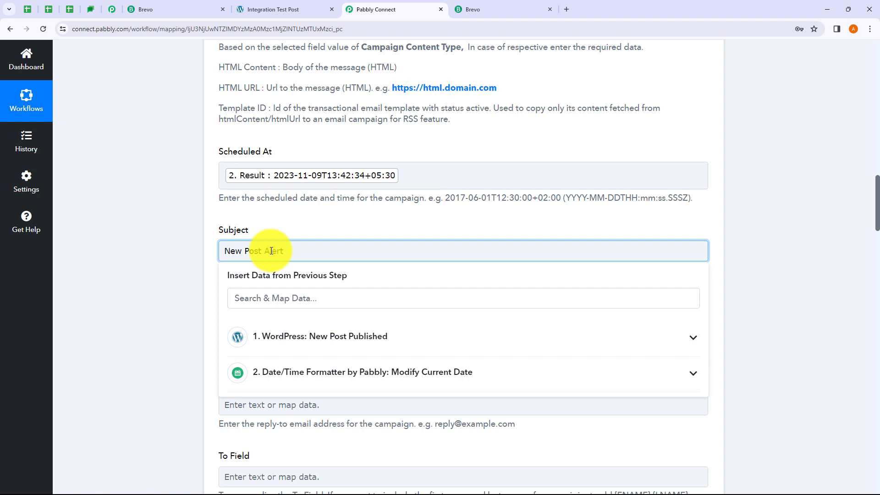
click(191, 263)
scroll(191, 263, down, 2)
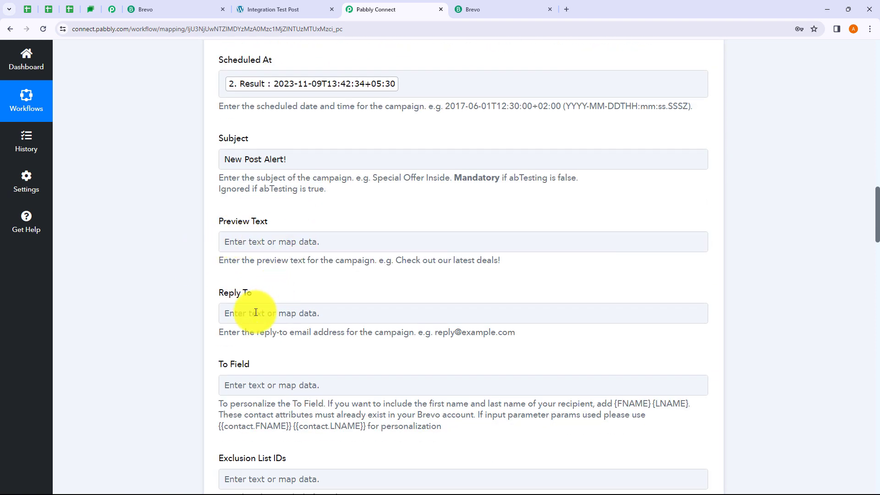
scroll(243, 386, down, 2)
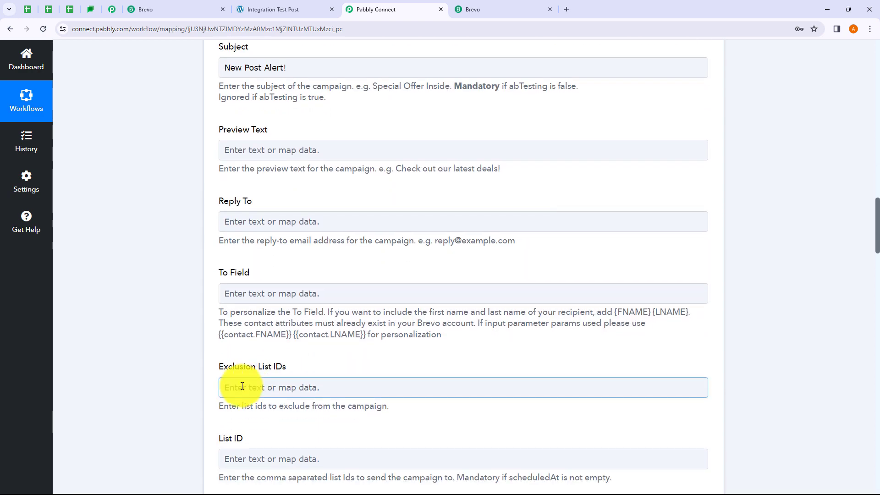
scroll(297, 340, up, 2)
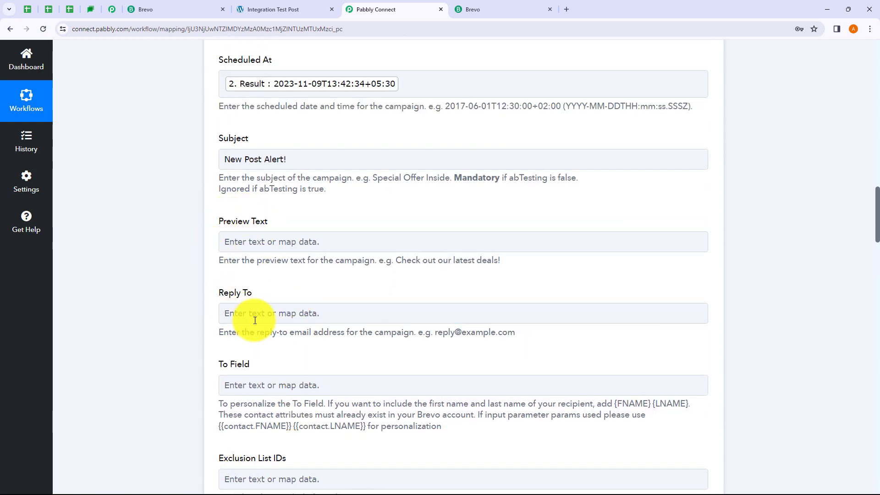
scroll(342, 308, down, 5)
scroll(342, 308, down, 2)
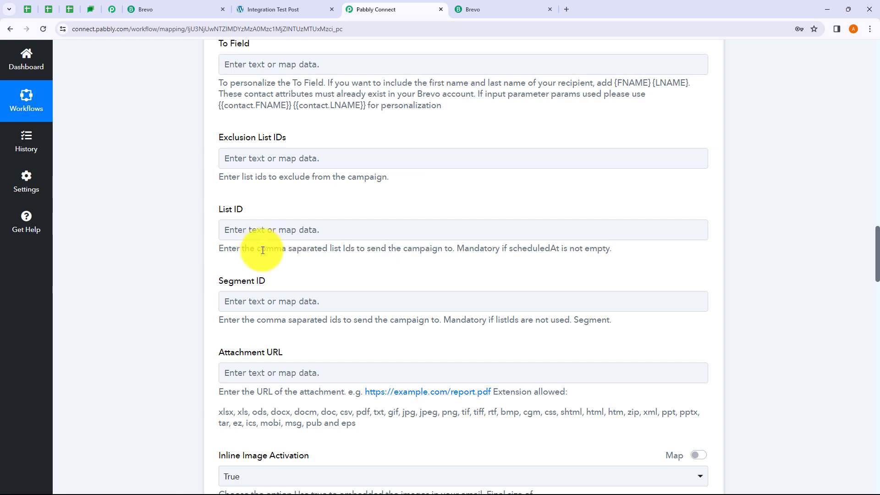
click(280, 231)
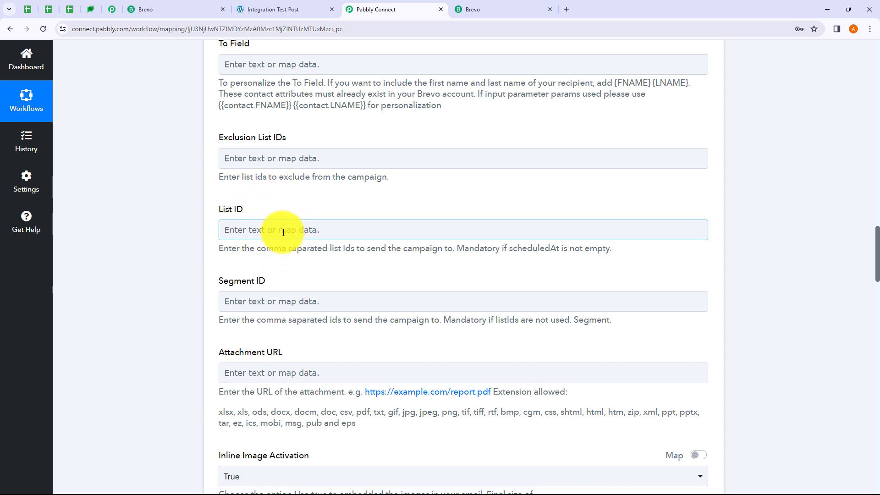
Copy the WordPress Post list's ID 43 from Brevo's Contacts > Lists, then return to Pabbly.
click(147, 11)
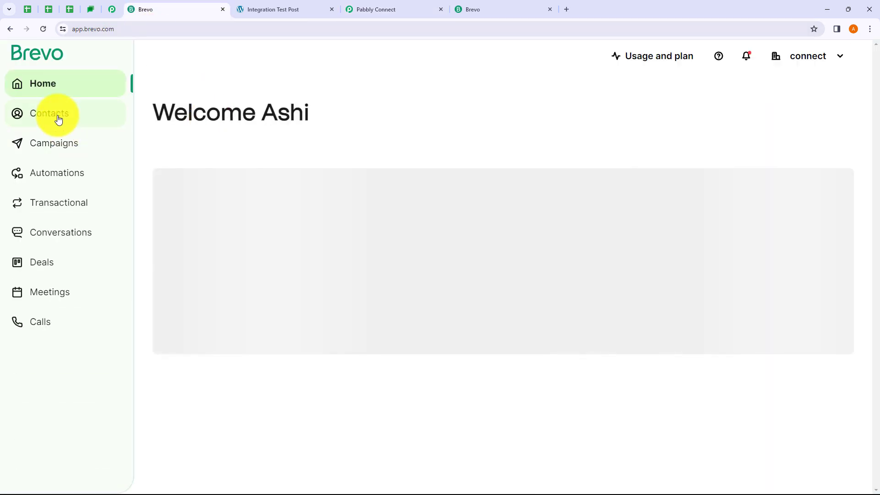
click(58, 118)
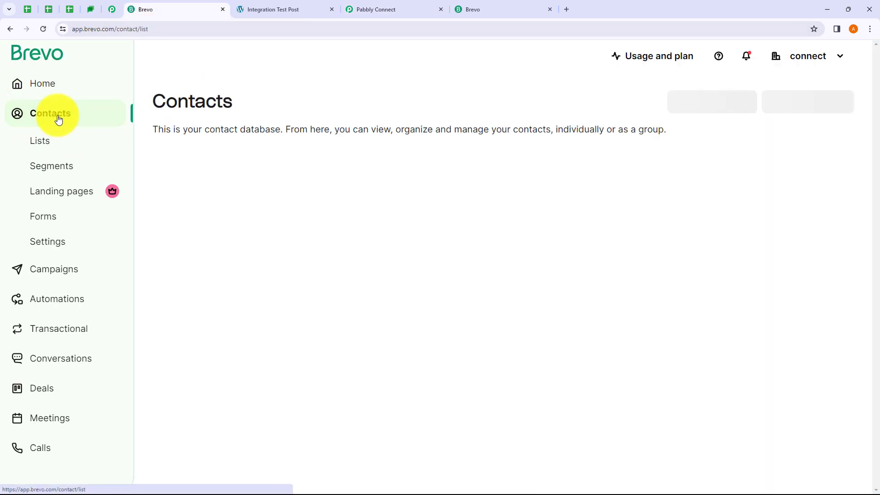
click(51, 144)
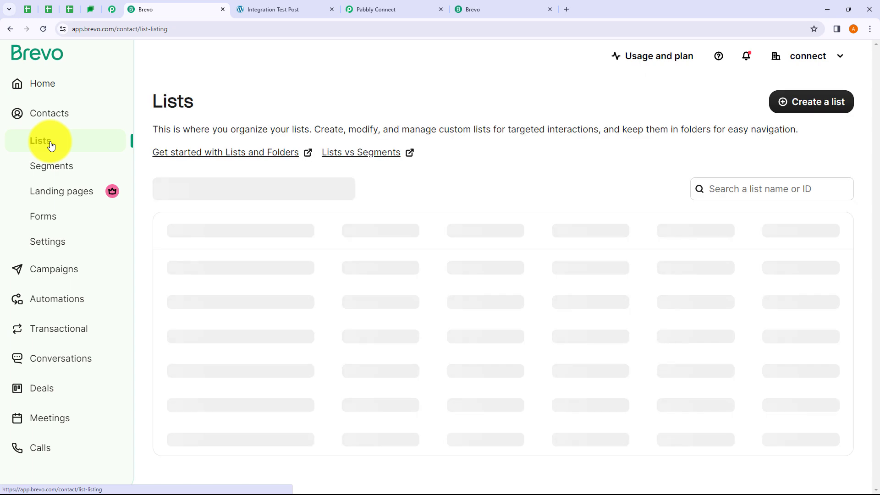
scroll(374, 233, down, 2)
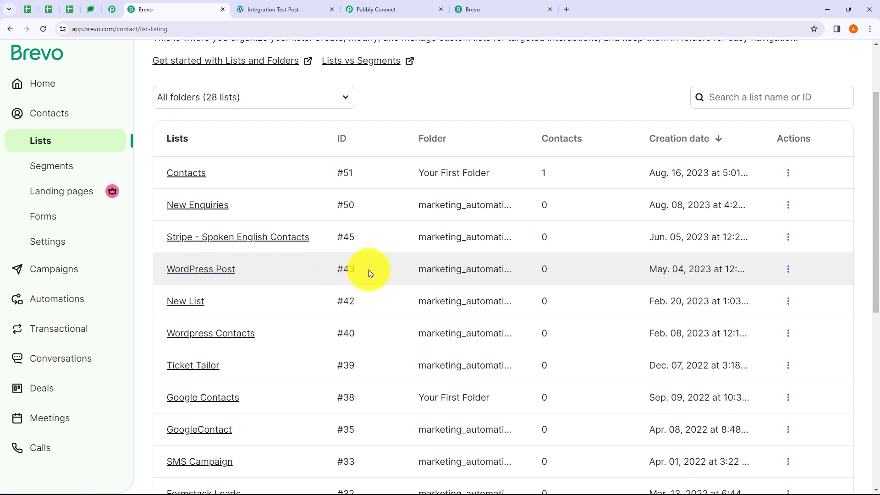
drag(360, 268, 341, 269)
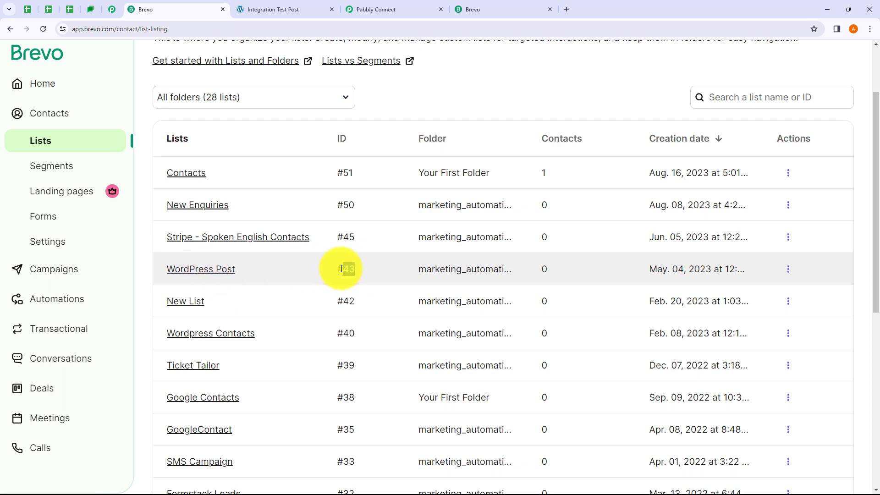
click(405, 11)
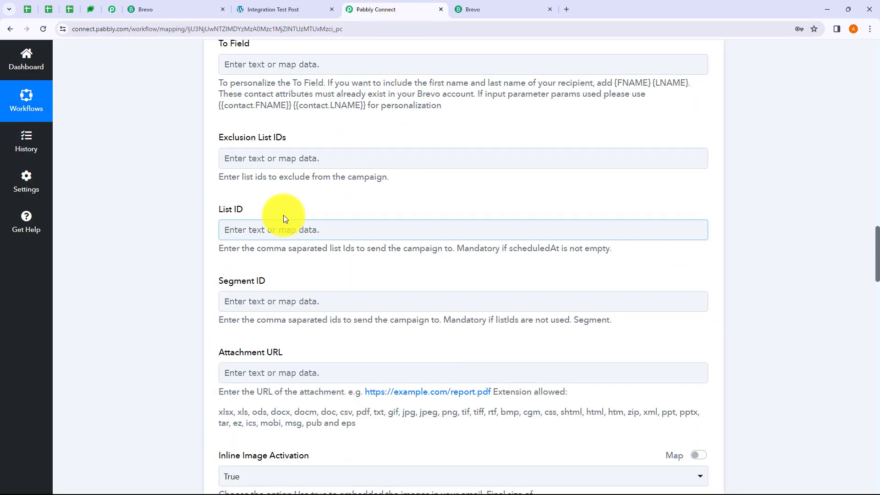
Paste 43 into the List ID field.
click(271, 234)
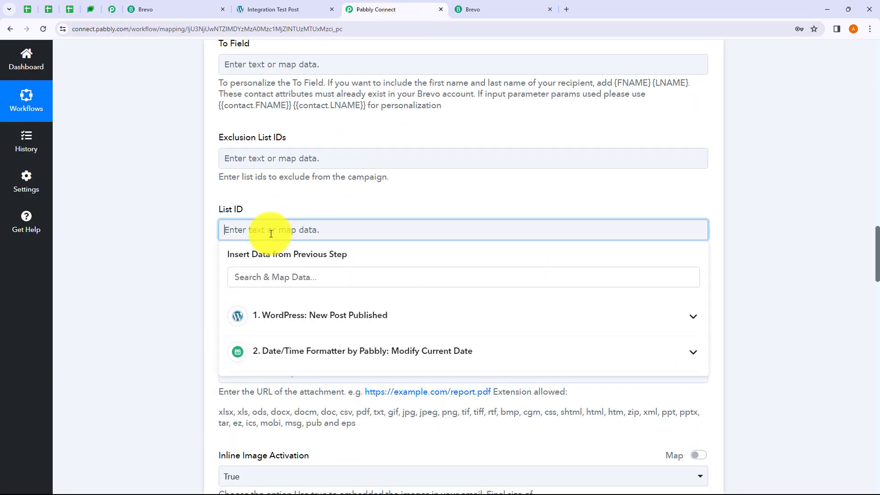
click(170, 236)
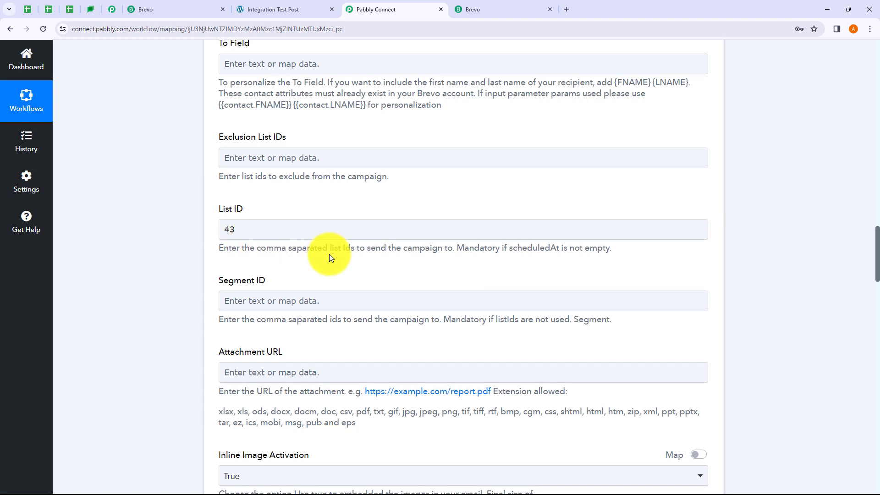
scroll(320, 248, down, 1)
click(274, 256)
scroll(274, 256, down, 2)
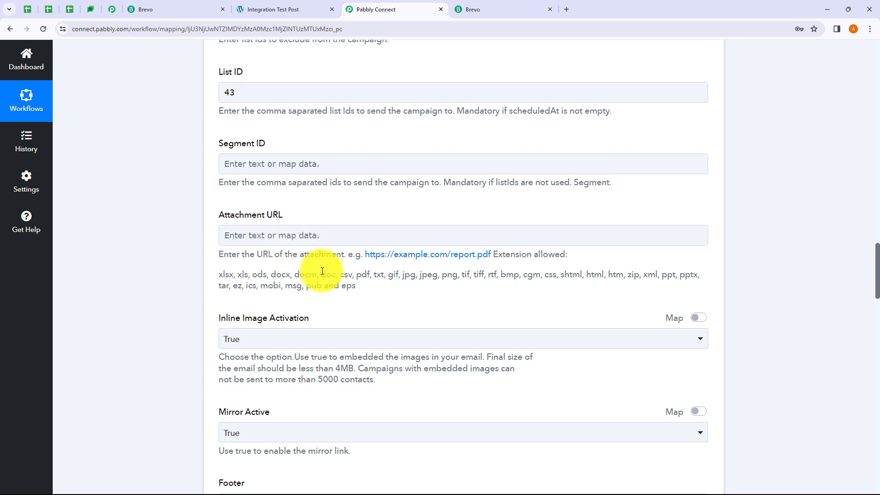
click(273, 240)
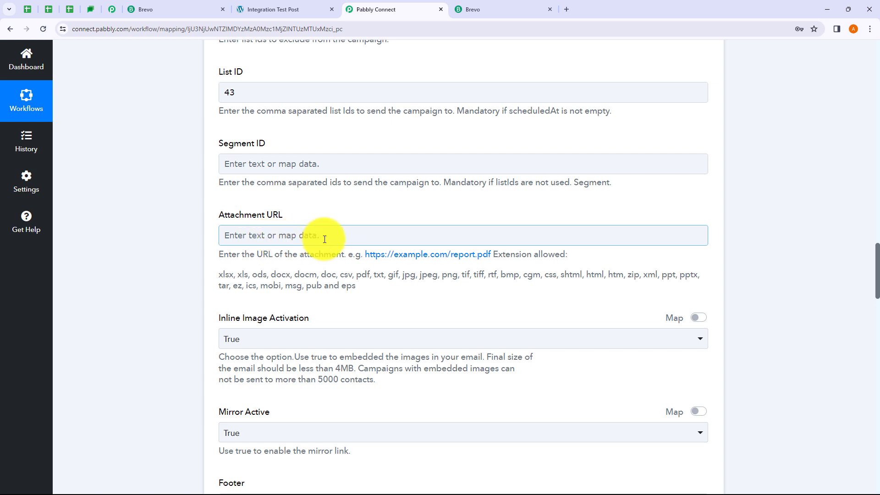
Review the remaining options further down the Brevo campaign form.
scroll(325, 239, down, 3)
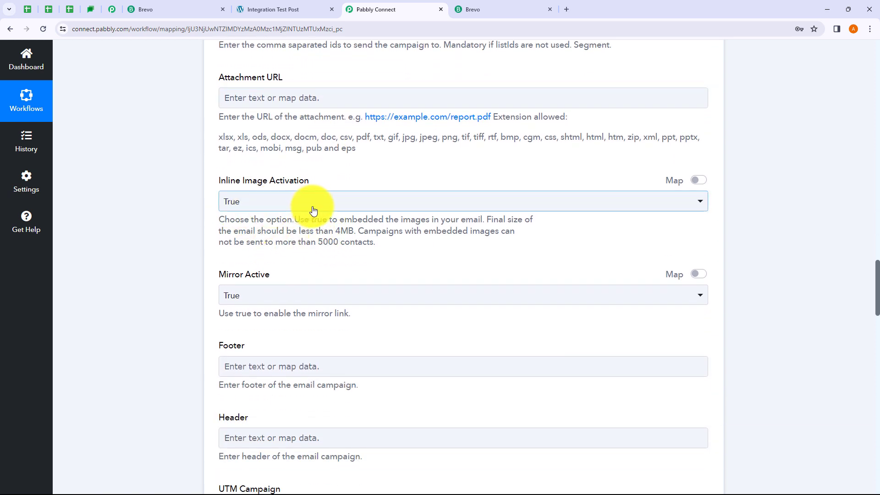
scroll(291, 298, down, 3)
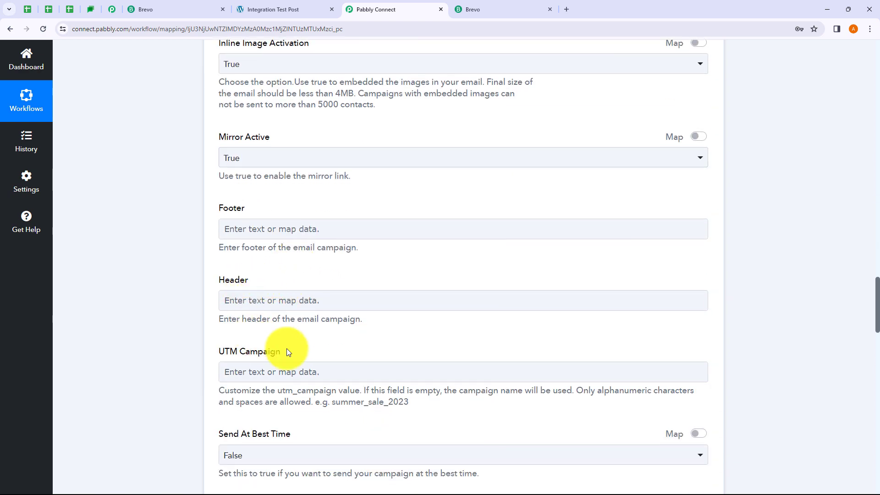
scroll(383, 339, down, 1)
click(409, 321)
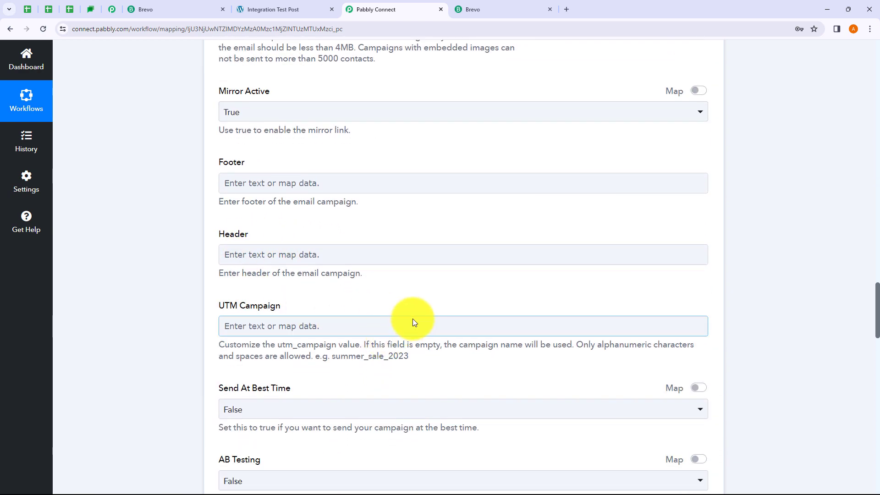
click(414, 304)
scroll(414, 304, down, 4)
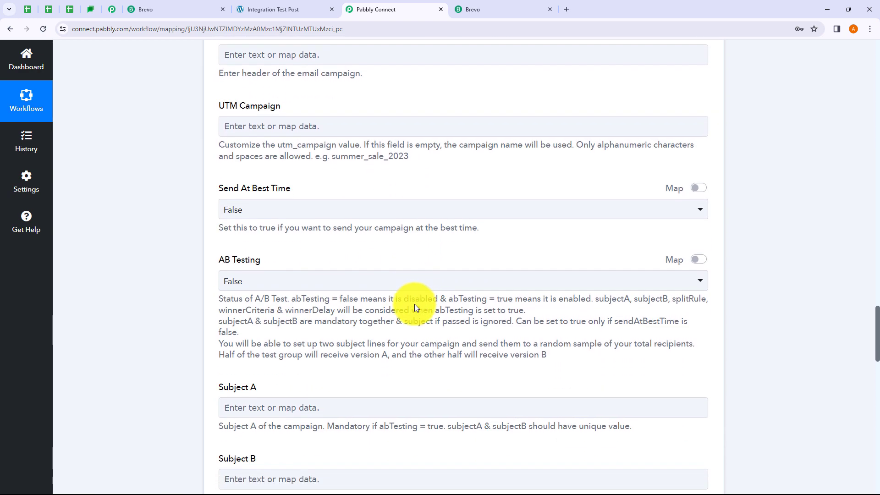
scroll(414, 304, down, 14)
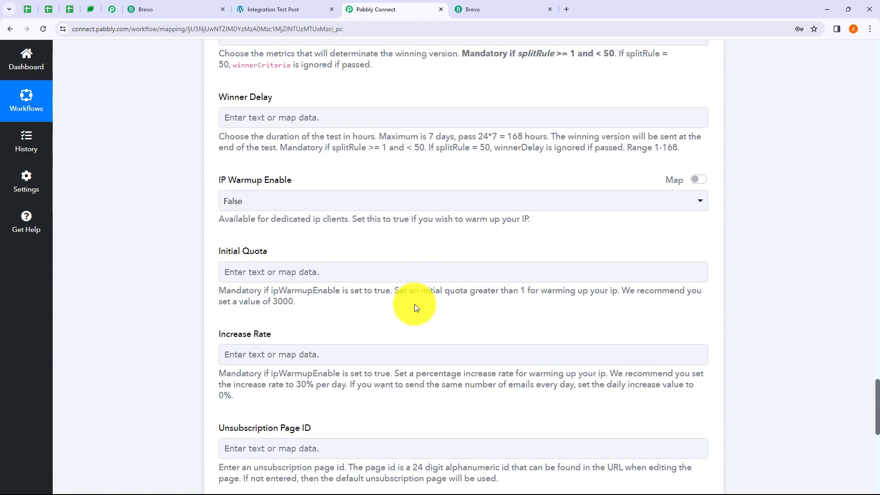
scroll(415, 304, down, 7)
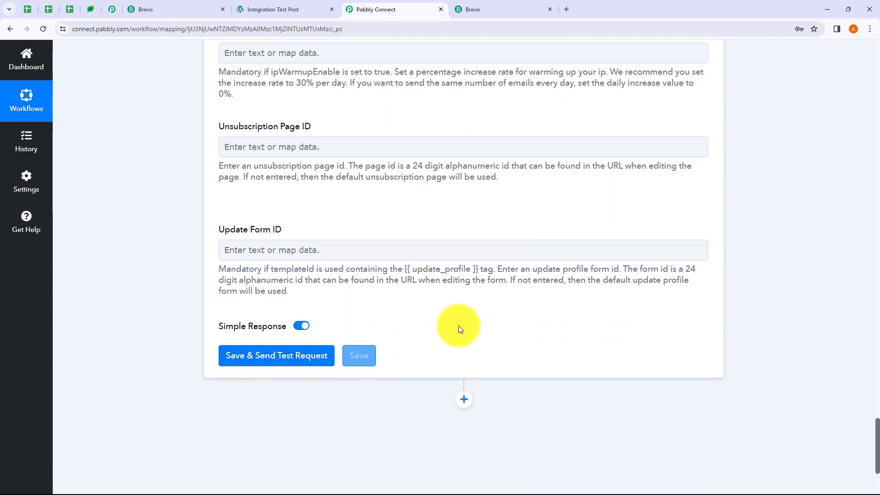
scroll(564, 320, up, 20)
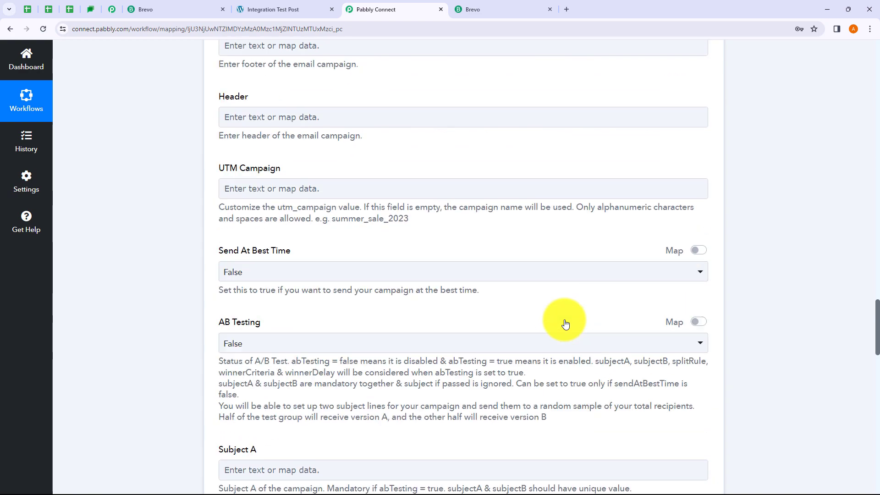
scroll(565, 324, up, 20)
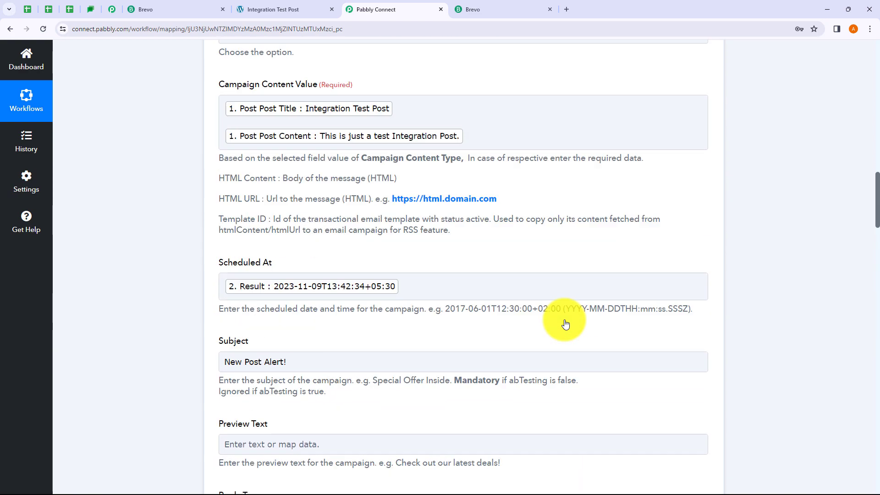
scroll(565, 322, up, 7)
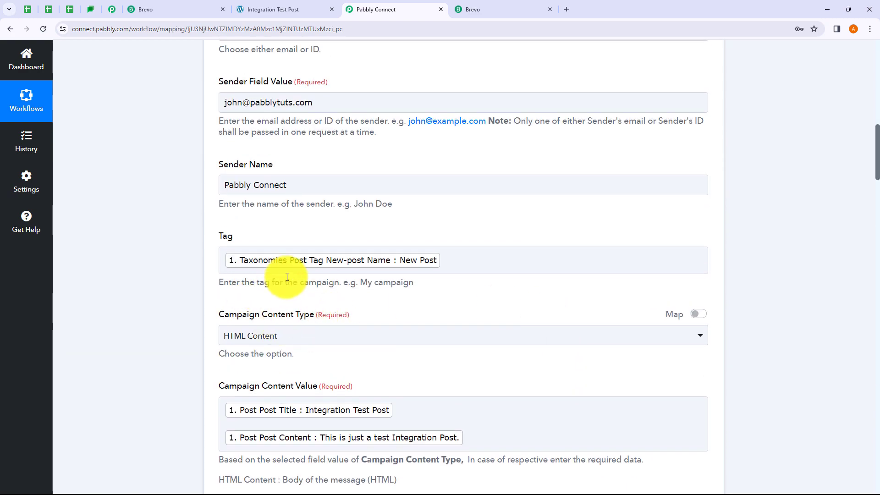
scroll(287, 277, up, 3)
Replace the sender email address, then save and test the step, returning campaign Id 41.
drag(320, 236, 213, 249)
key(BackSpace)
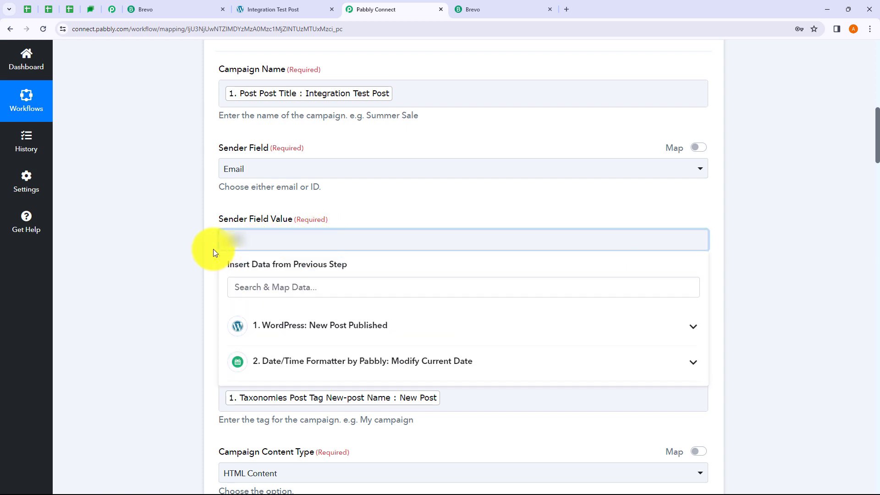
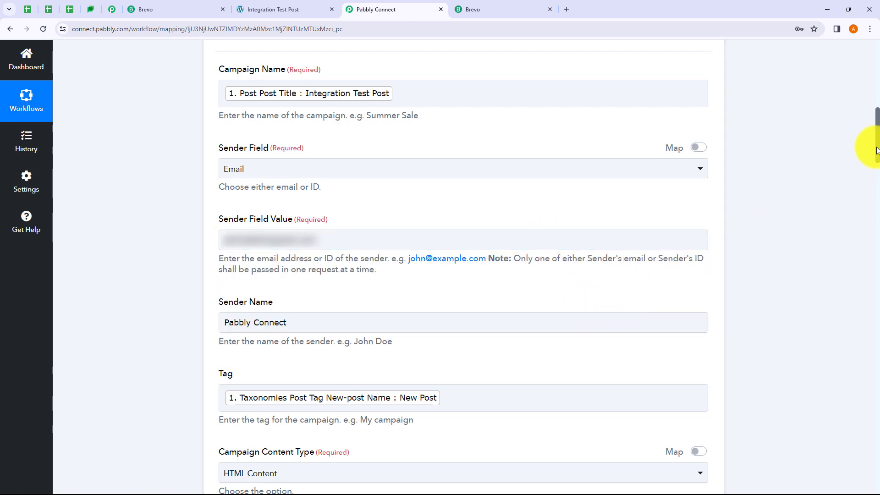
scroll(878, 200, down, 2)
click(285, 193)
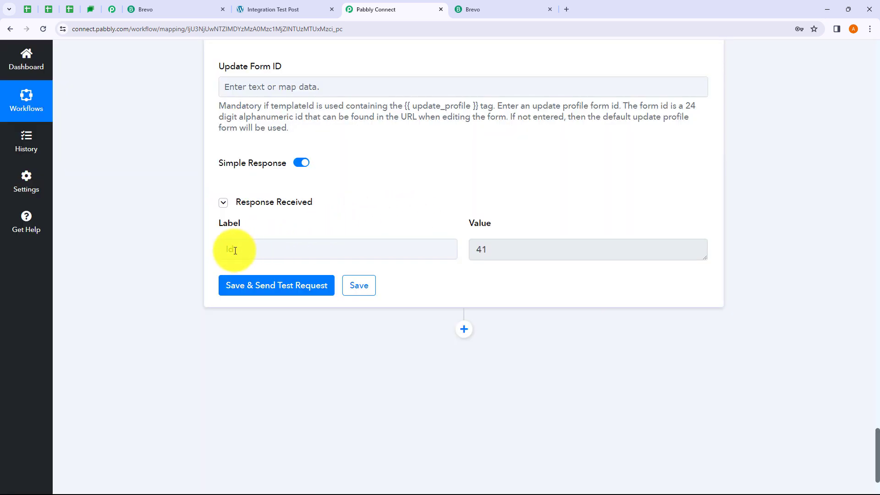
Inspect the returned campaign Id 41, then switch back to Brevo's contact lists.
click(490, 252)
click(422, 214)
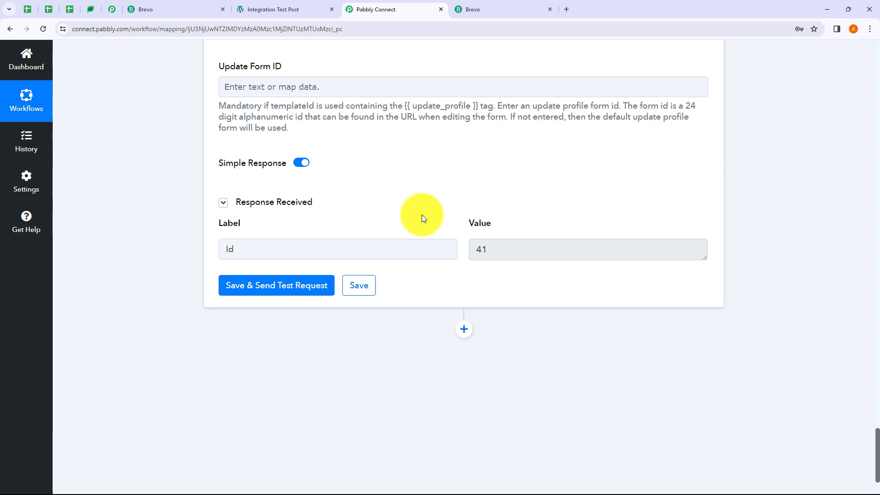
click(155, 11)
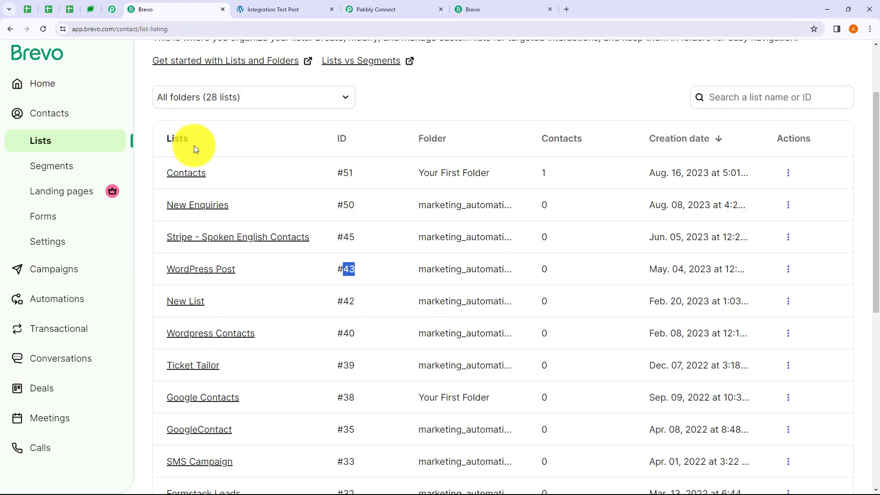
Open Brevo's Email campaigns and find Integration Test Post (#41) scheduled Nov 9, 2023 1:42 PM.
click(55, 275)
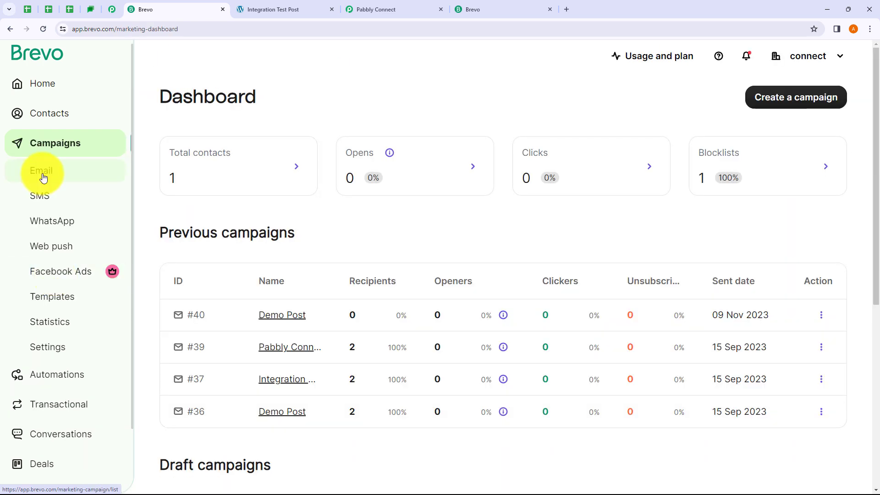
click(43, 179)
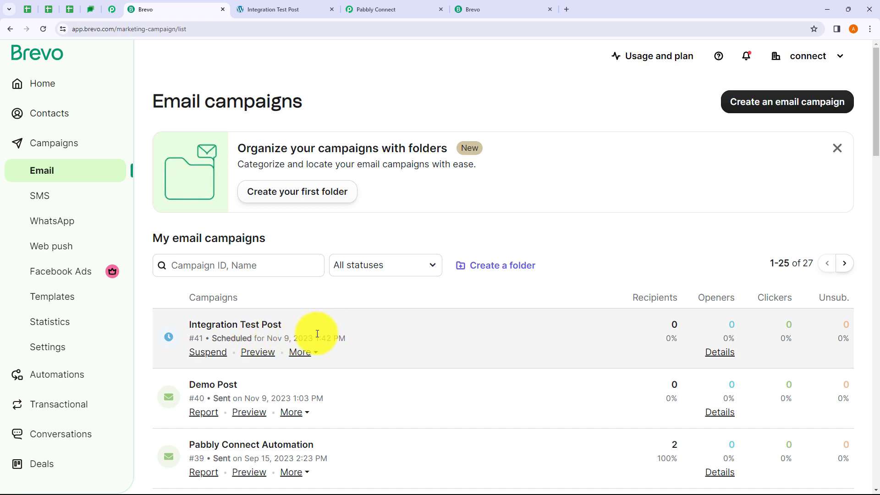
scroll(317, 334, down, 1)
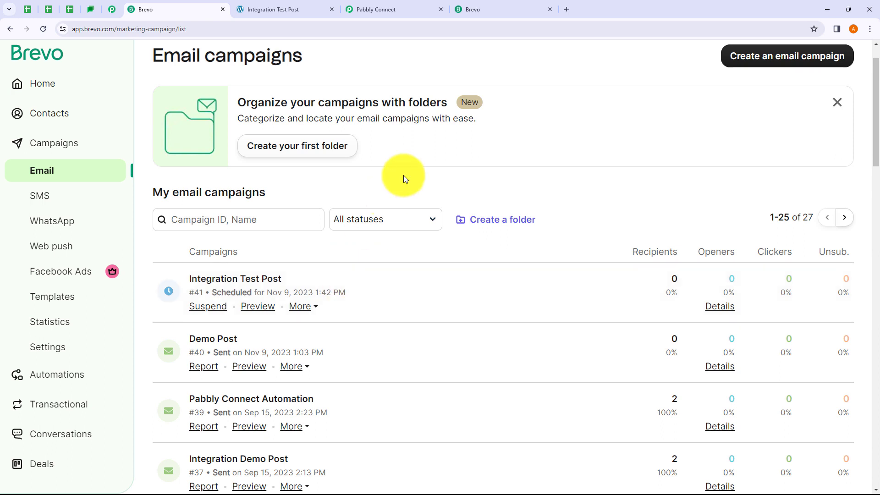
Review the three-step Pabbly workflow, then switch to the published Integration Test Post page.
click(393, 9)
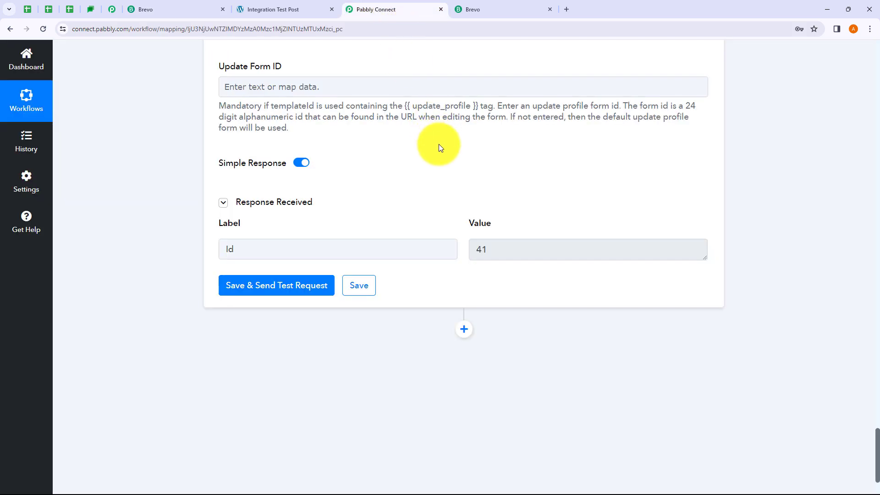
scroll(439, 144, up, 2)
scroll(642, 307, up, 3)
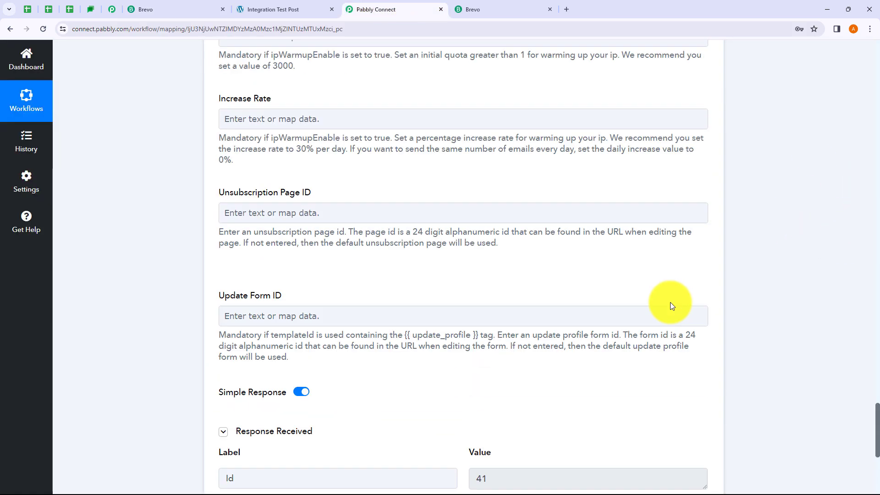
scroll(871, 349, up, 2)
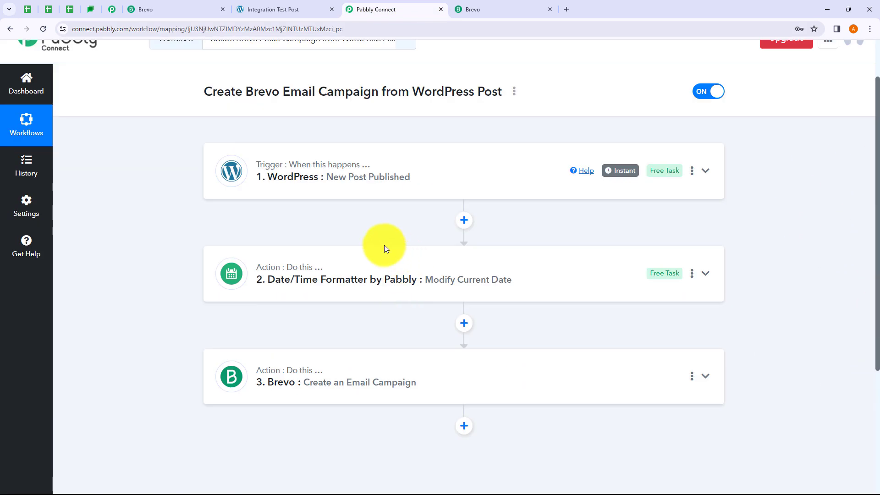
scroll(384, 245, up, 1)
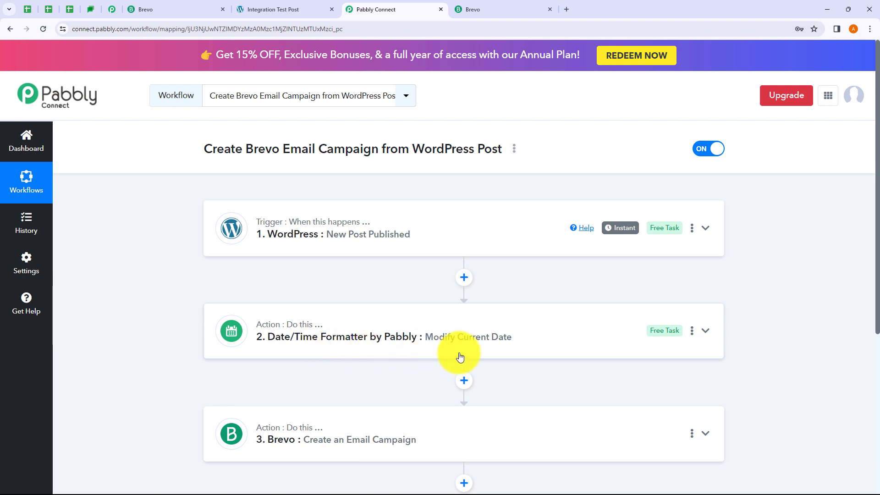
scroll(322, 365, down, 2)
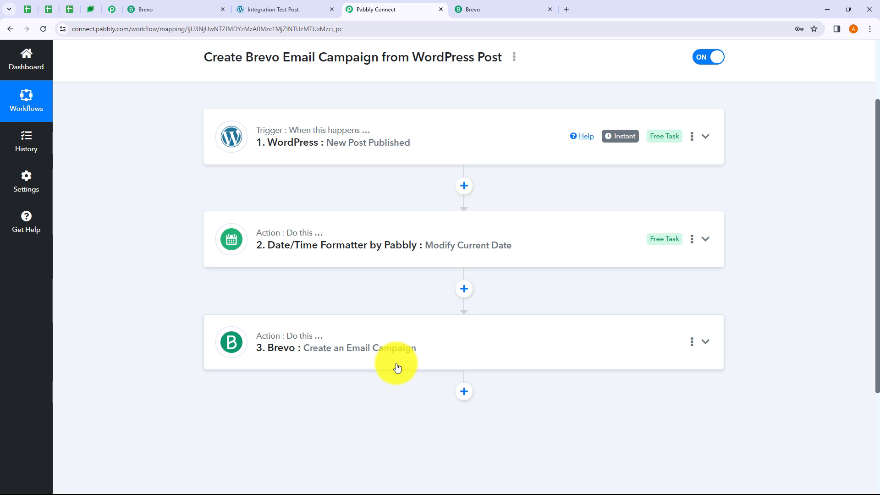
scroll(396, 320, up, 2)
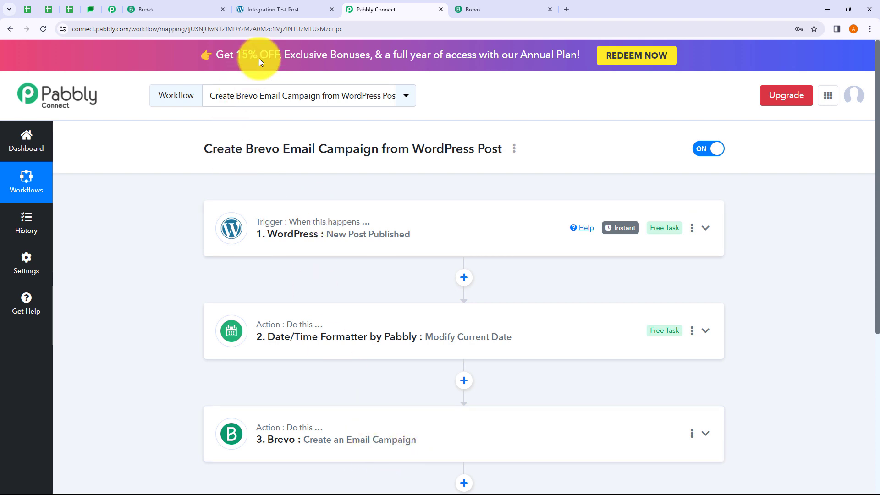
click(265, 10)
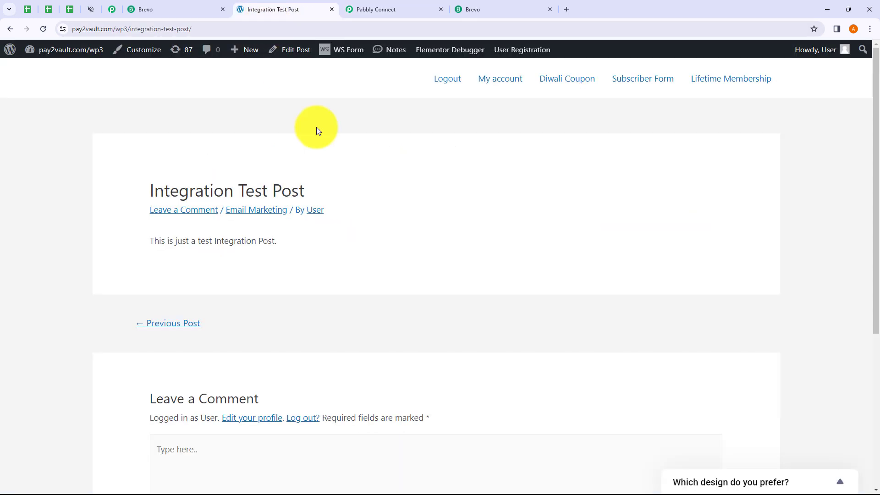
Start a new post titled 'Test Post for Integration' with body 'This is a Test Post'.
click(11, 36)
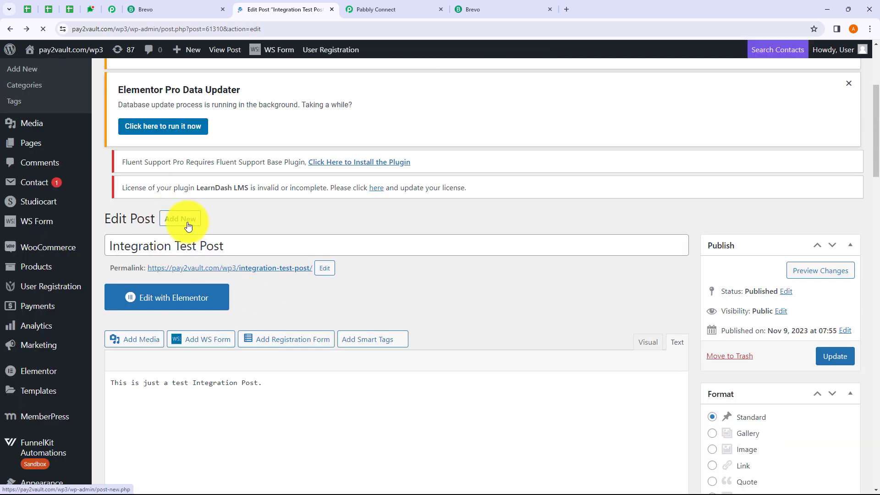
scroll(226, 293, down, 6)
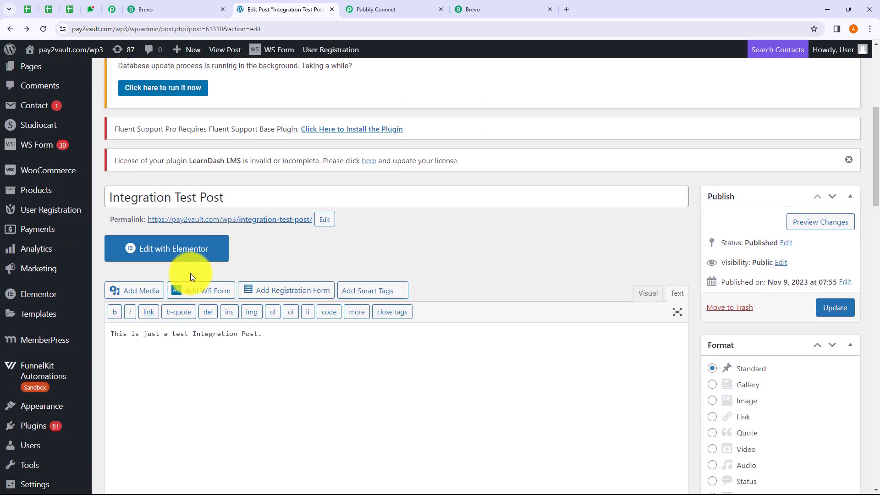
scroll(190, 275, up, 6)
click(181, 122)
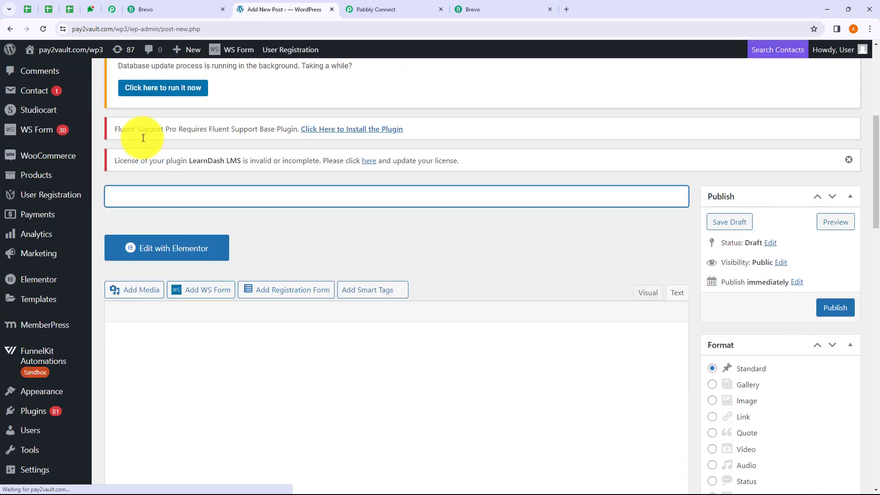
scroll(175, 210, down, 7)
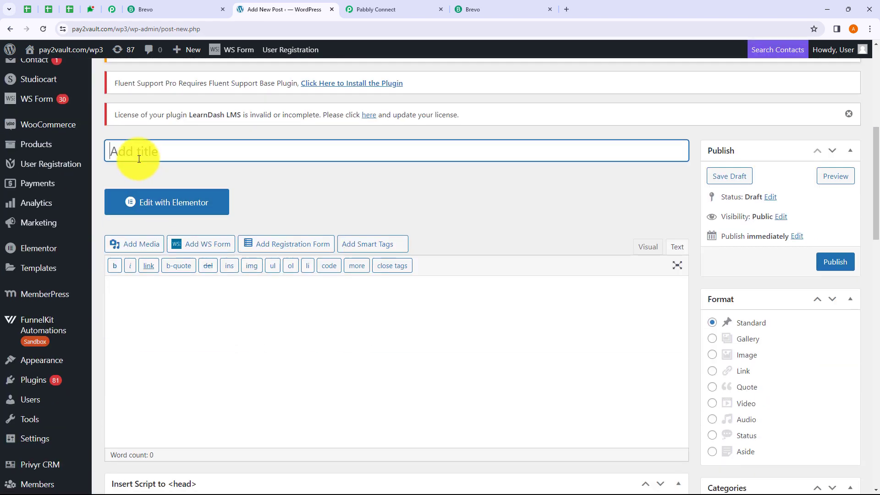
text(Test Post for Integration)
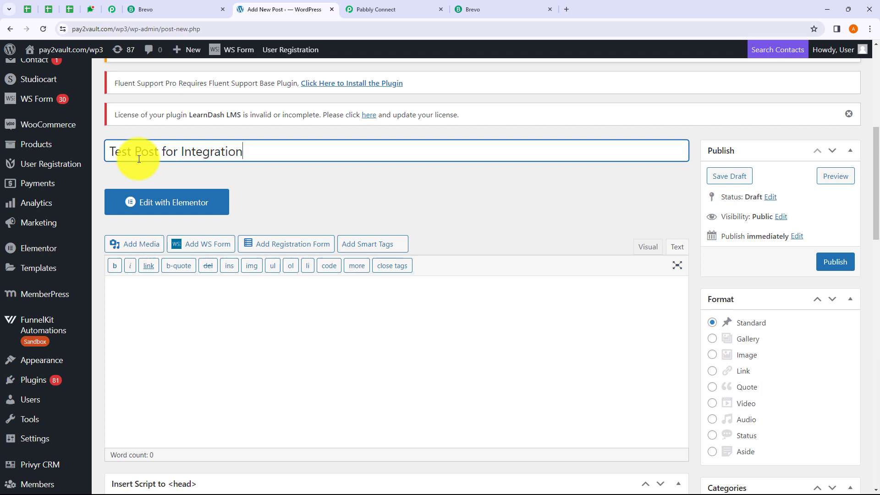
click(149, 317)
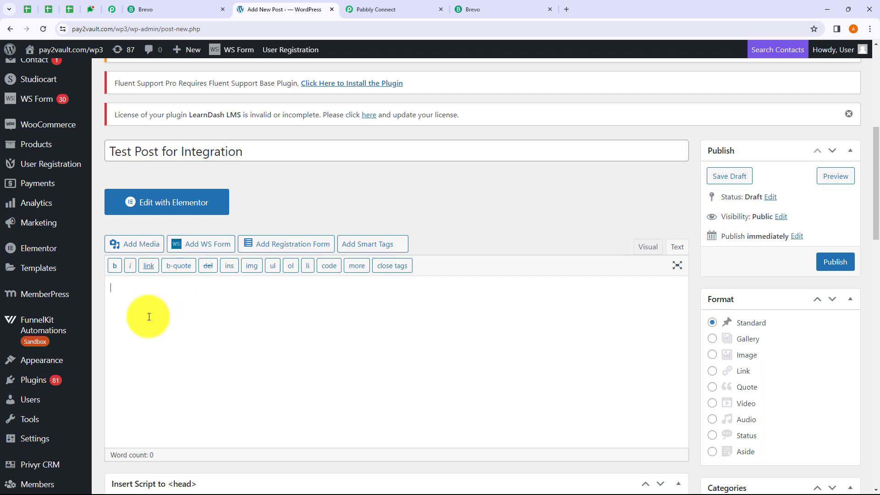
text(This is a )
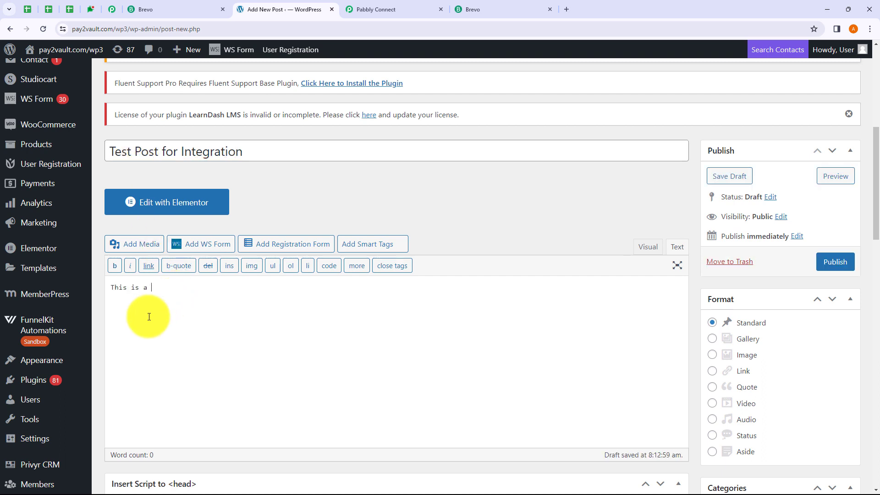
text(Test Post)
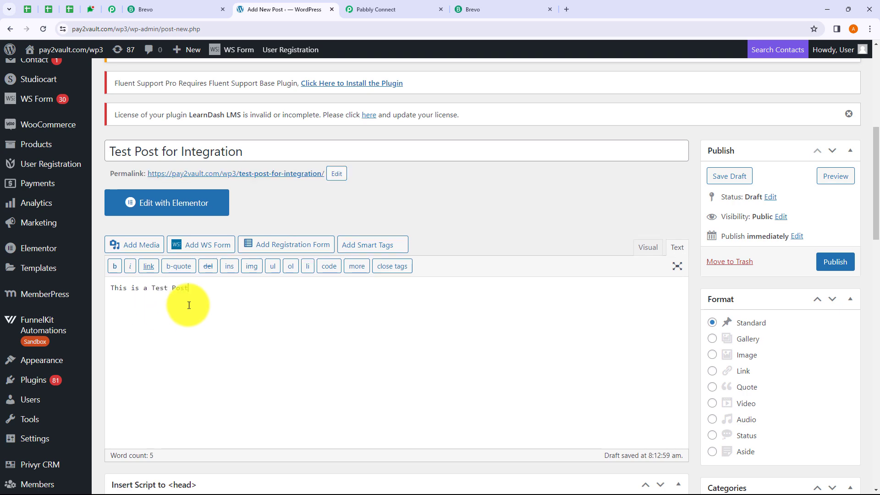
File it under Email Marketing, apply the WishList Member settings, publish and view it.
scroll(724, 337, down, 6)
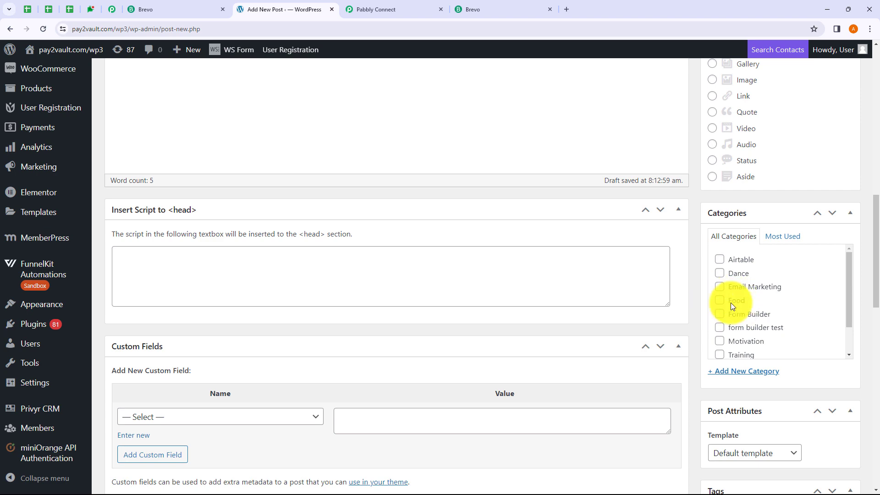
click(722, 286)
scroll(342, 294, down, 2)
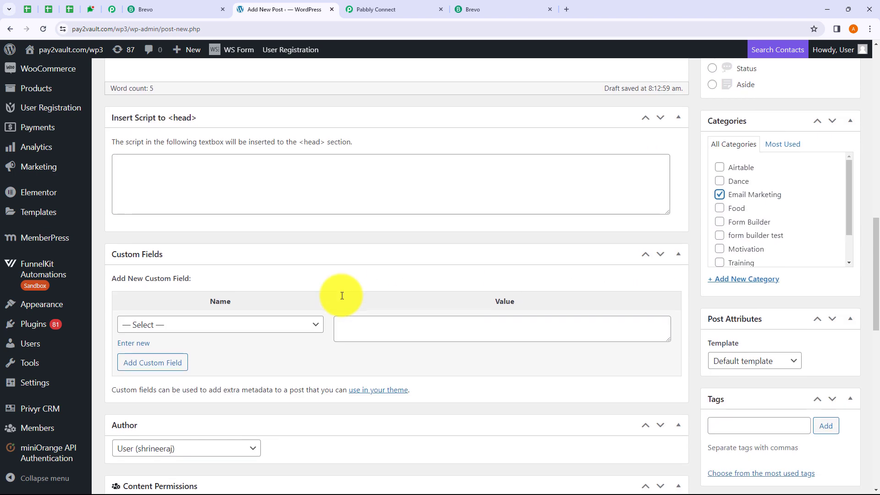
scroll(352, 300, down, 6)
click(617, 482)
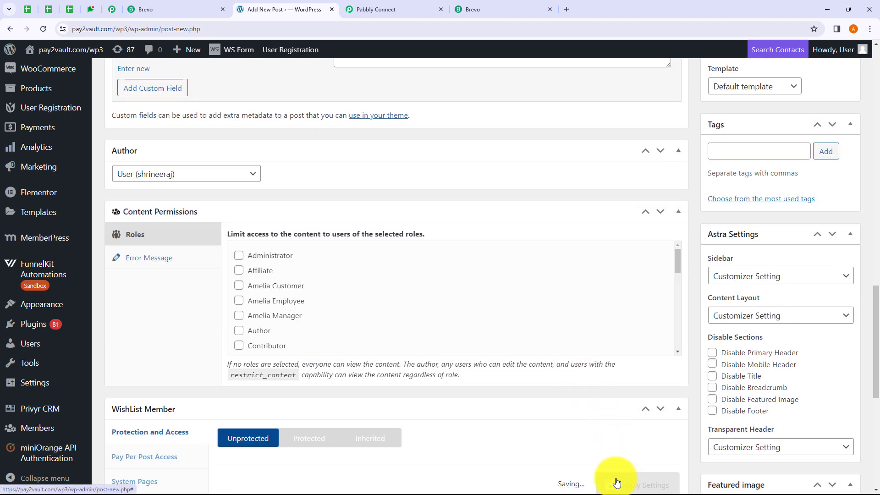
scroll(589, 378, down, 3)
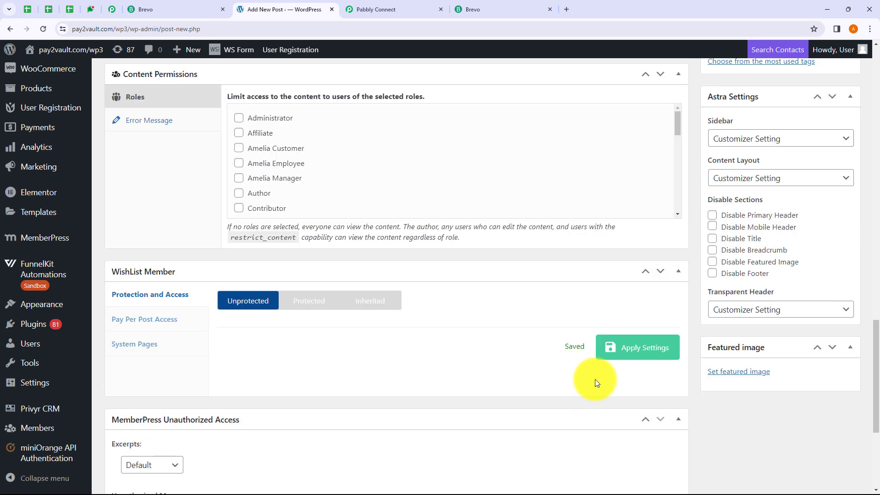
scroll(549, 292, up, 16)
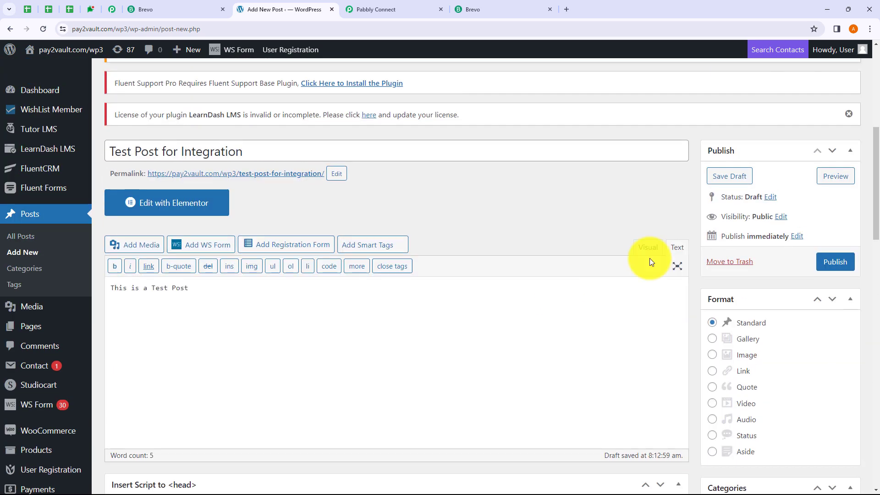
click(824, 265)
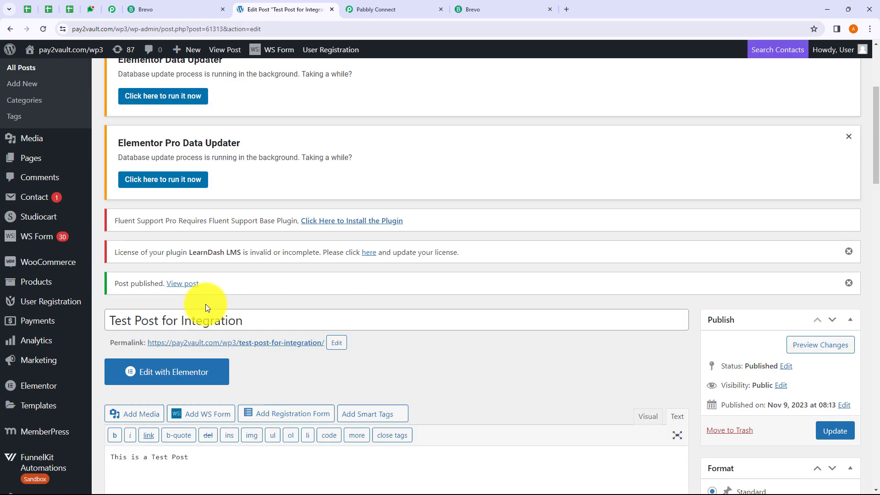
click(180, 288)
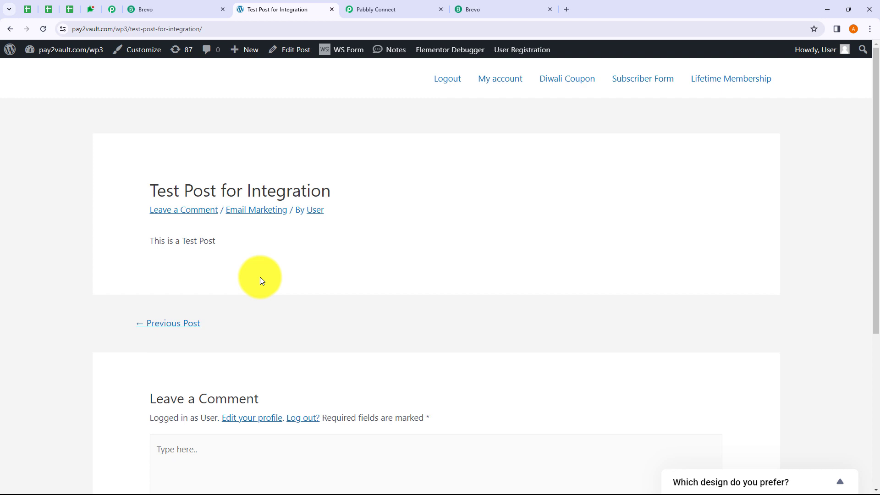
click(392, 15)
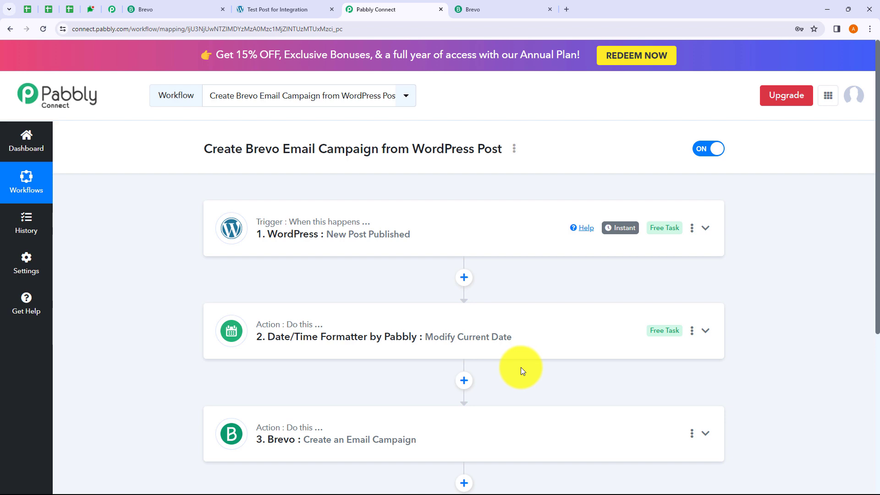
Reload Brevo's Email campaigns to confirm Test Post for Integration (#42) scheduled Nov 9, 1:48 PM.
click(149, 8)
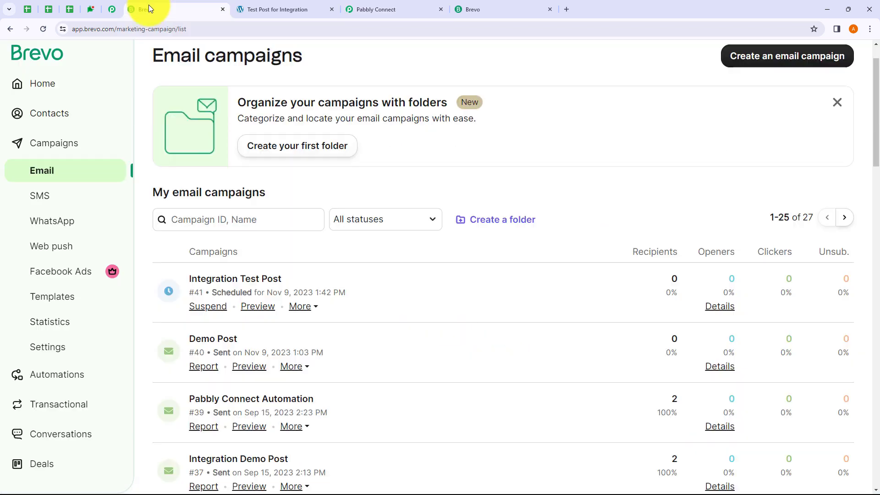
click(46, 30)
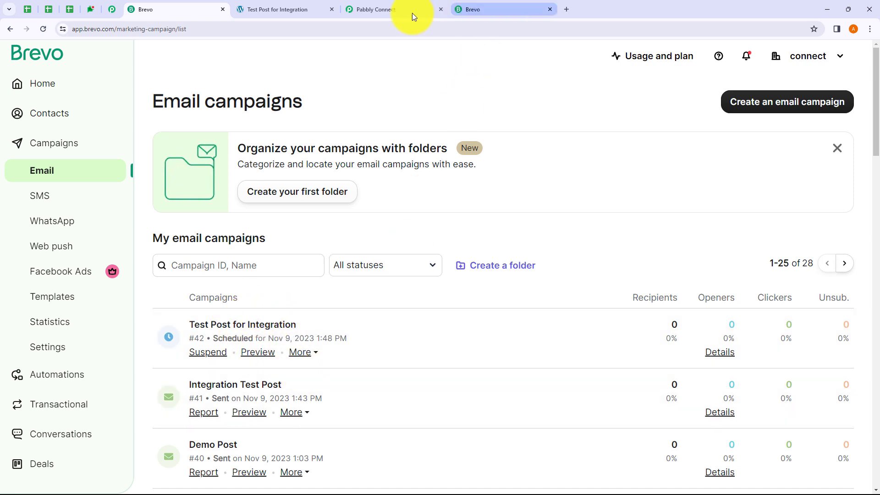
click(394, 13)
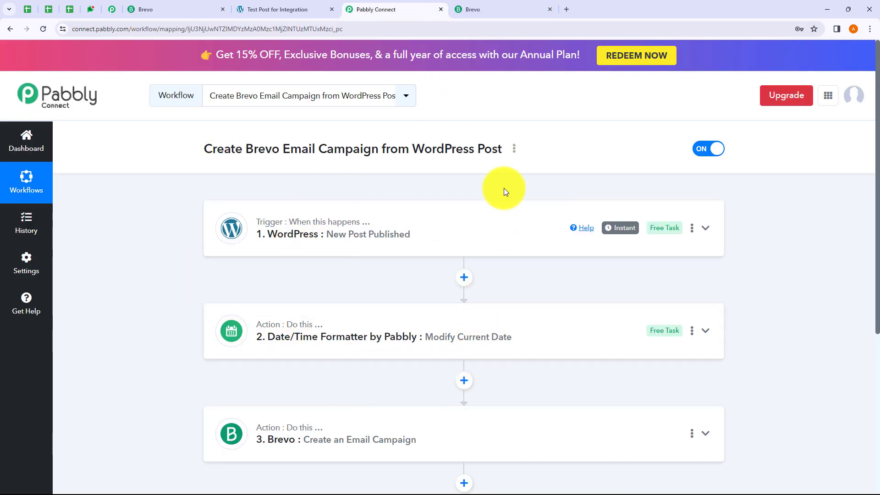
click(515, 149)
click(458, 198)
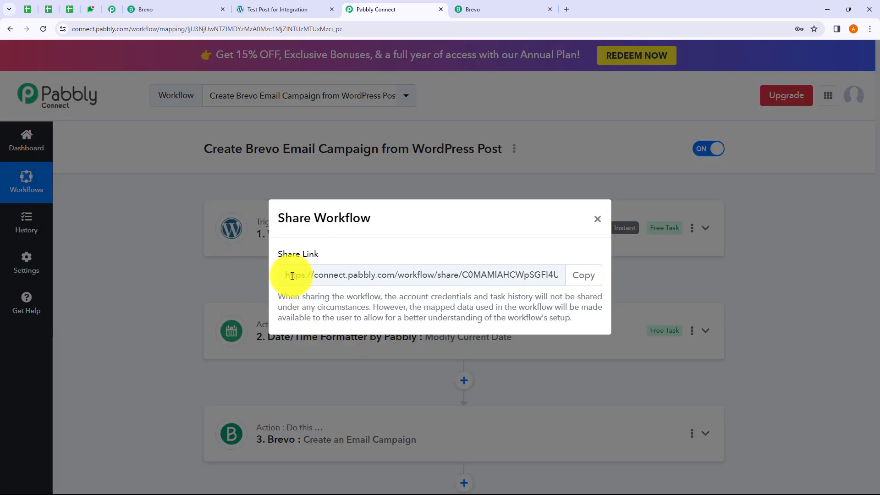
drag(289, 275, 568, 274)
click(597, 220)
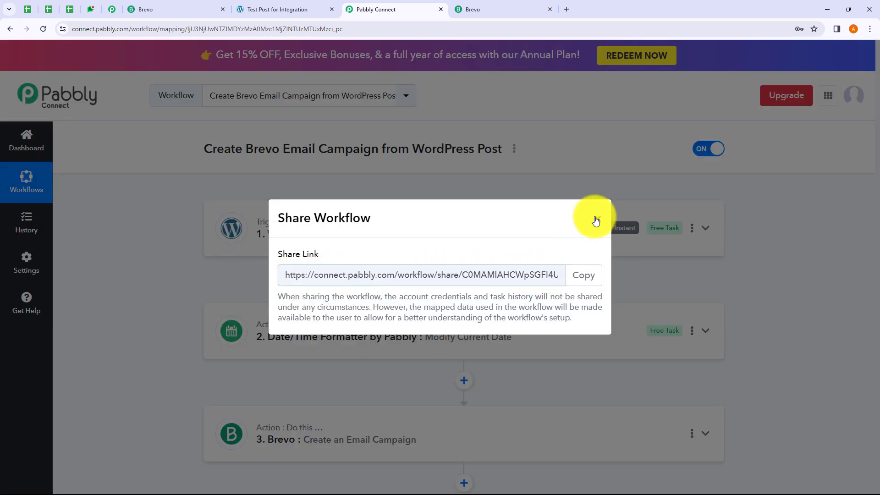